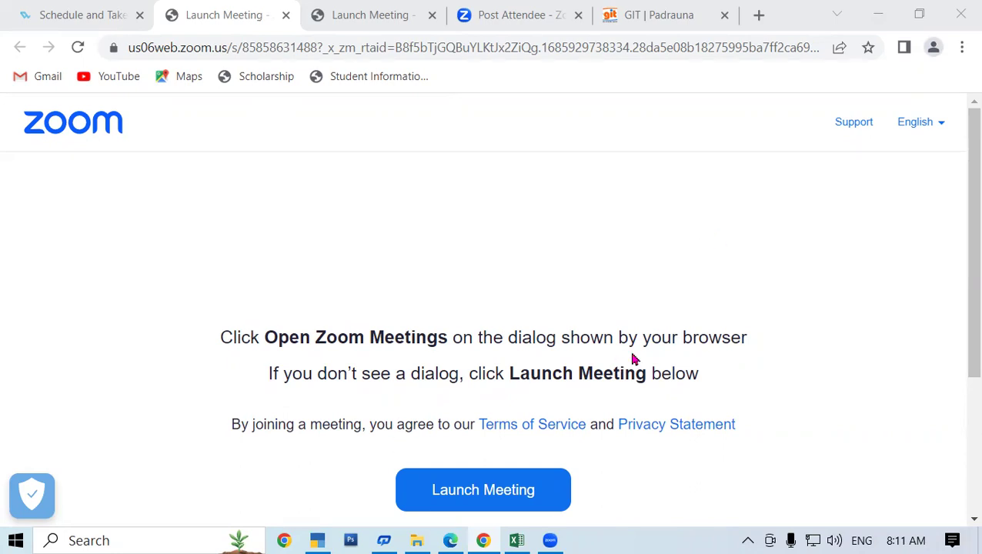
# - Switch from Chrome's Zoom launch page to the blank Excel workbook Book1
pyautogui.click(516, 541)
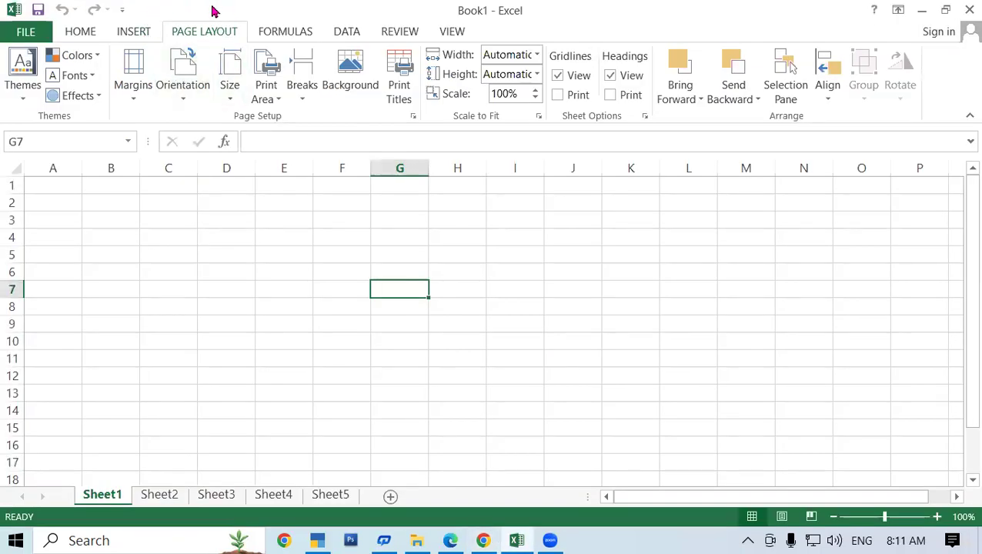
pyautogui.click(174, 256)
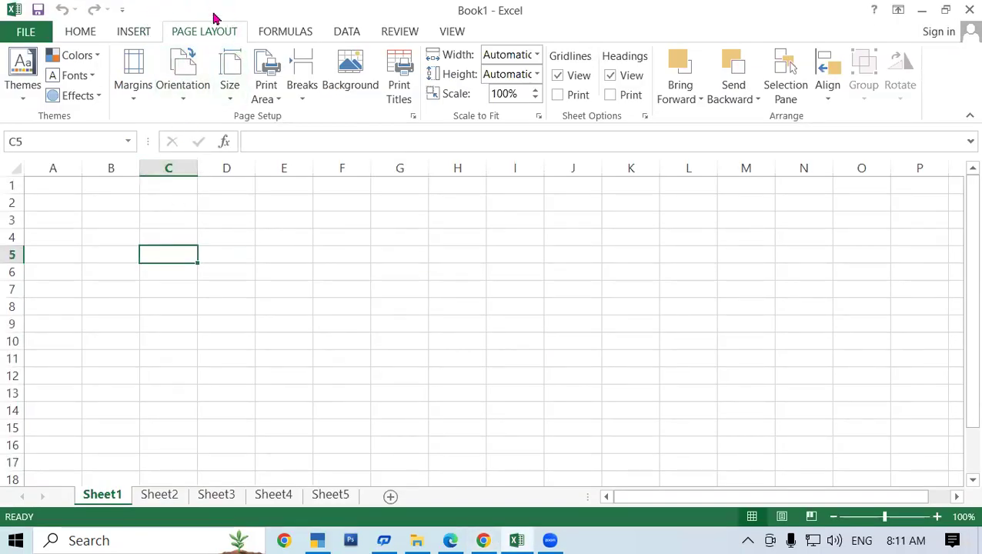
pyautogui.moveTo(352, 311); pyautogui.dragTo(351, 318)
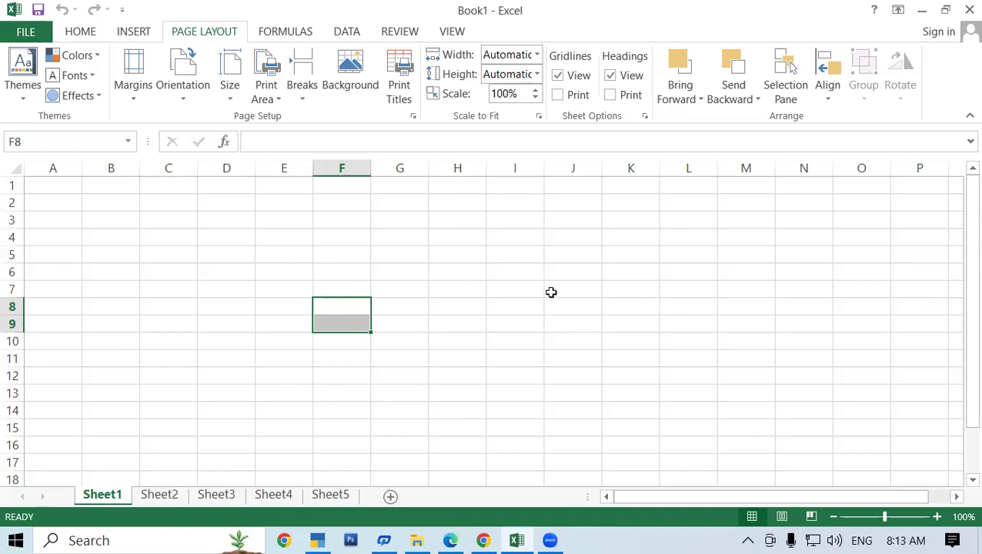
pyautogui.click(413, 270)
pyautogui.click(274, 272)
pyautogui.click(341, 228)
pyautogui.click(559, 248)
pyautogui.click(515, 323)
pyautogui.click(284, 291)
pyautogui.click(328, 251)
pyautogui.moveTo(403, 218); pyautogui.dragTo(402, 202)
pyautogui.click(641, 236)
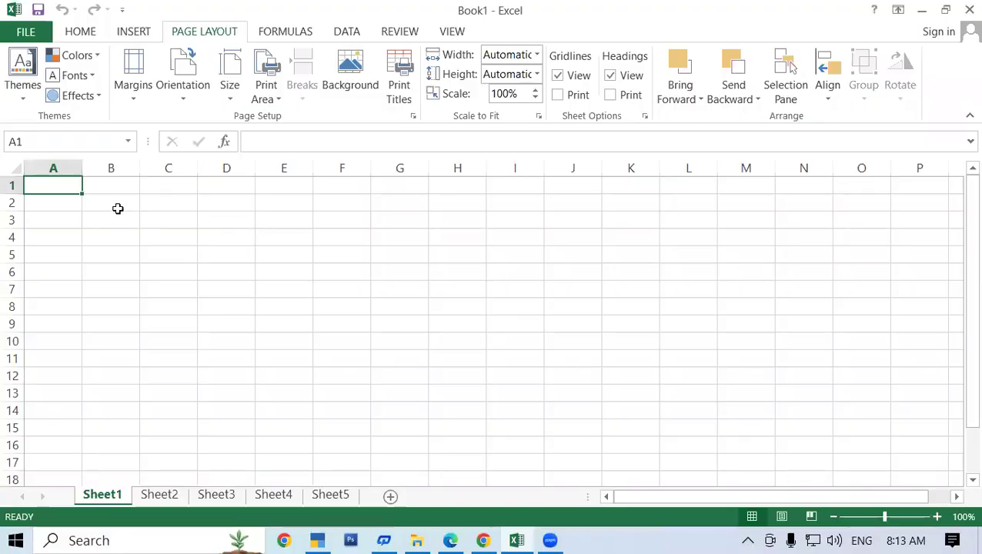
pyautogui.click(54, 198)
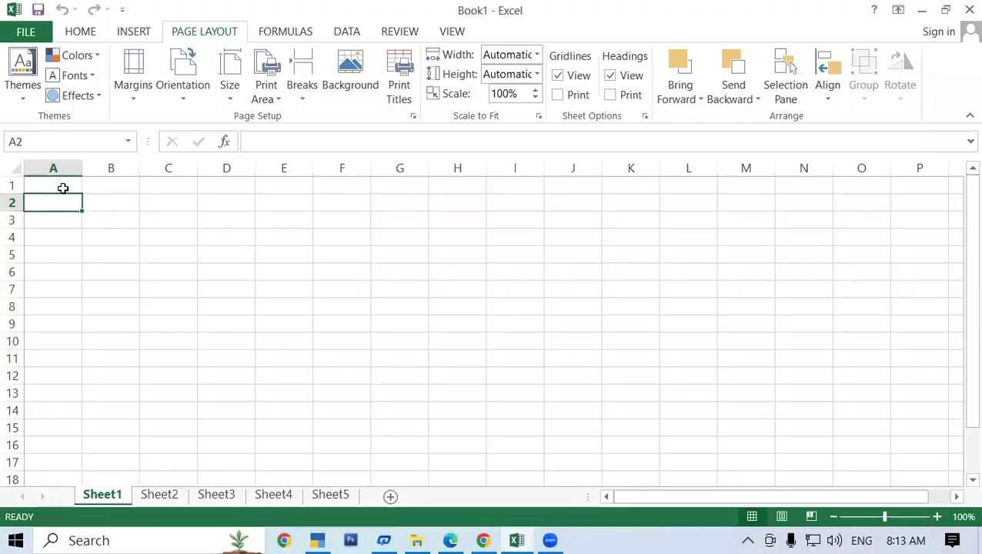
pyautogui.click(59, 184)
pyautogui.click(70, 207)
pyautogui.click(75, 185)
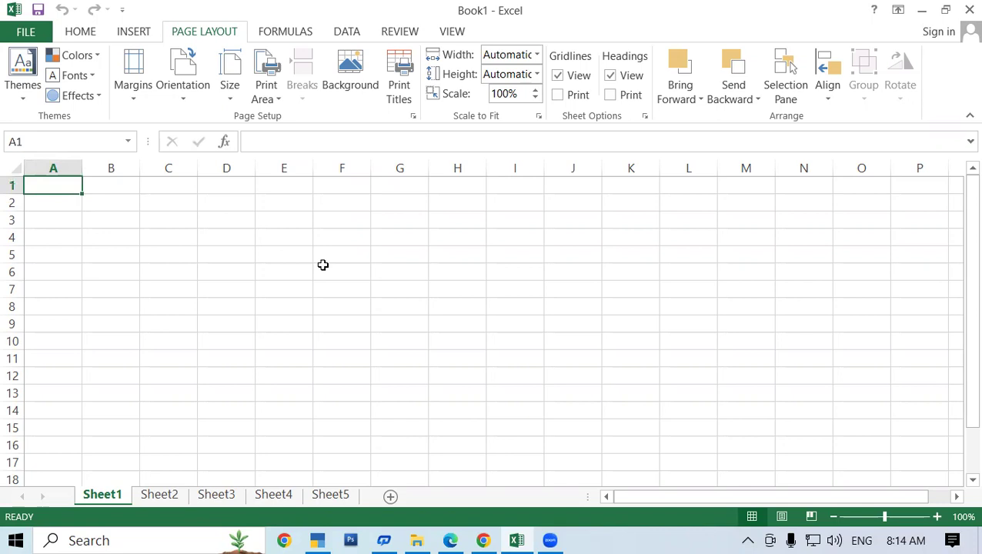
# - Enter Jan in A1 and auto-fill the month series across row 1 through Dec in L1
pyautogui.write('JAN')
pyautogui.press('BackSpace')
pyautogui.press('BackSpace')
pyautogui.press('BackSpace')
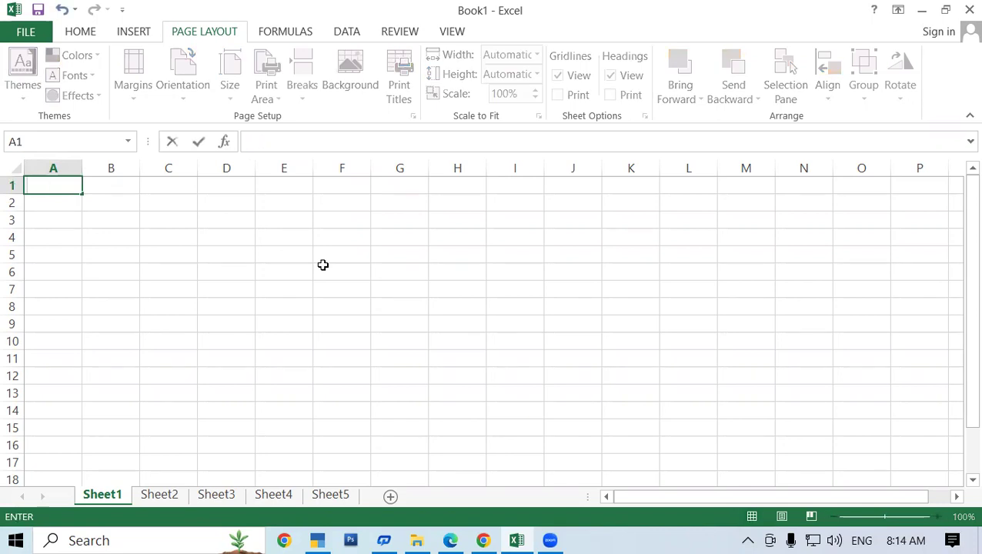
pyautogui.write('N')
pyautogui.press('BackSpace')
pyautogui.write('Jan')
pyautogui.click(293, 341)
pyautogui.click(62, 184)
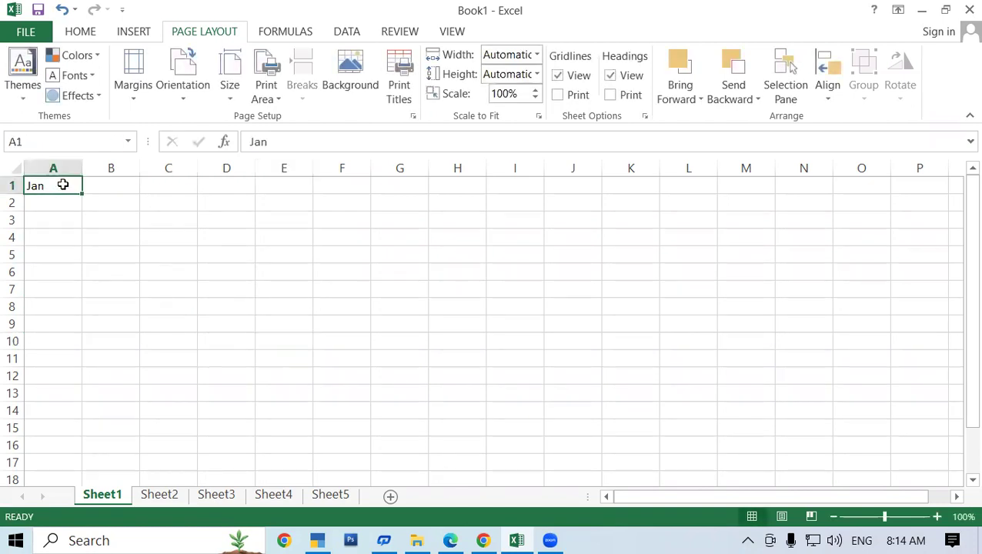
pyautogui.moveTo(82, 198); pyautogui.dragTo(715, 217)
pyautogui.click(342, 294)
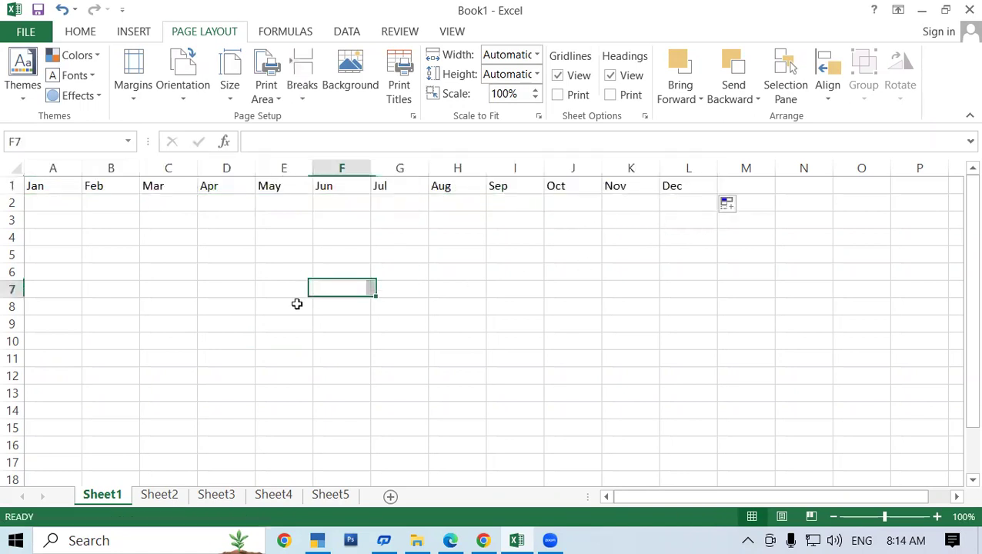
pyautogui.click(60, 207)
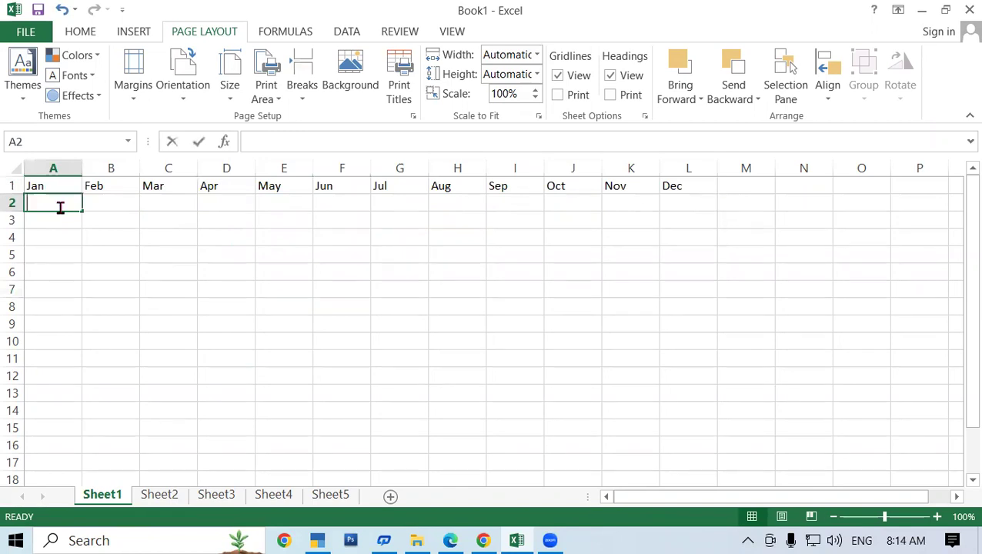
# - Enter =RANDBETWEEN(25,500) in A2 and fill it across to L2 and down to row 16
pyautogui.write('=rand')
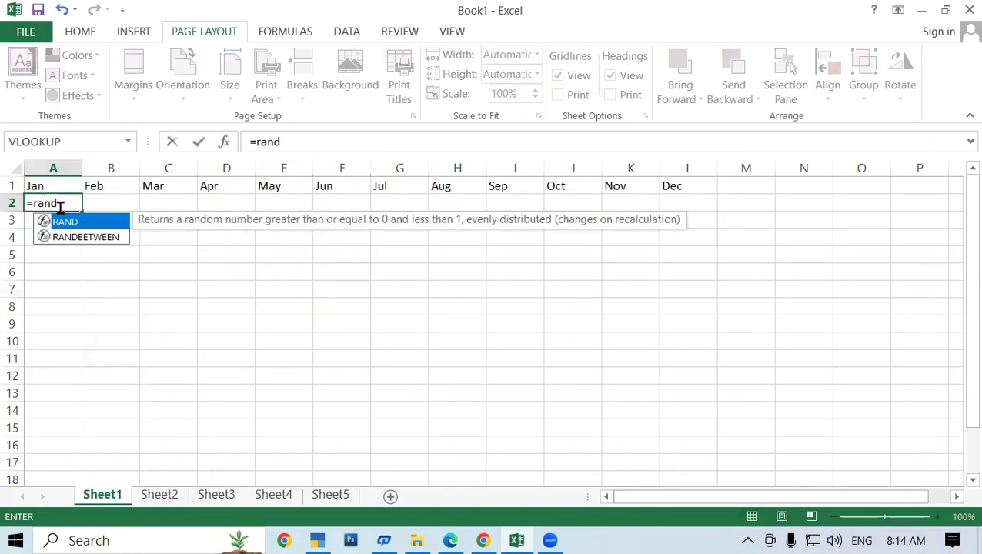
pyautogui.doubleClick(59, 237)
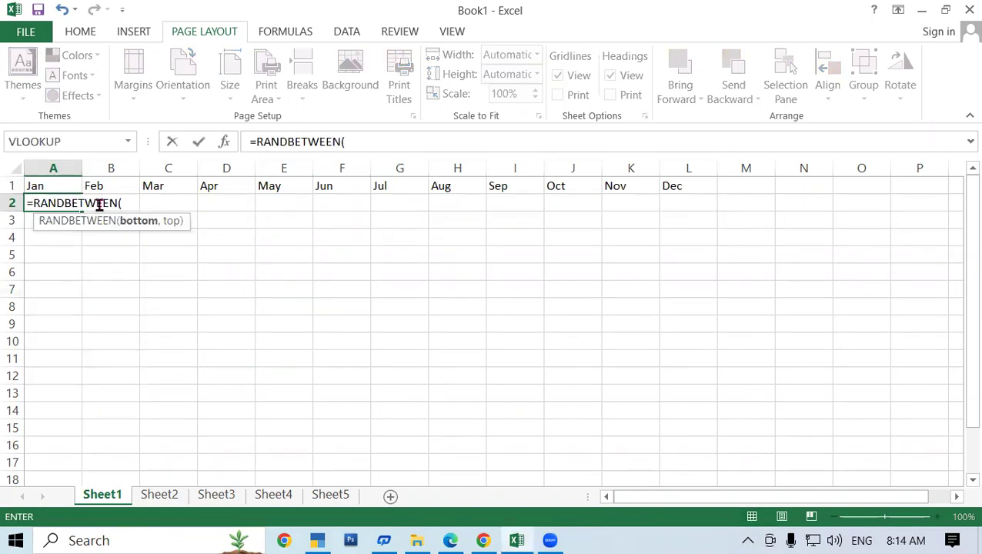
pyautogui.write('25')
pyautogui.write(',')
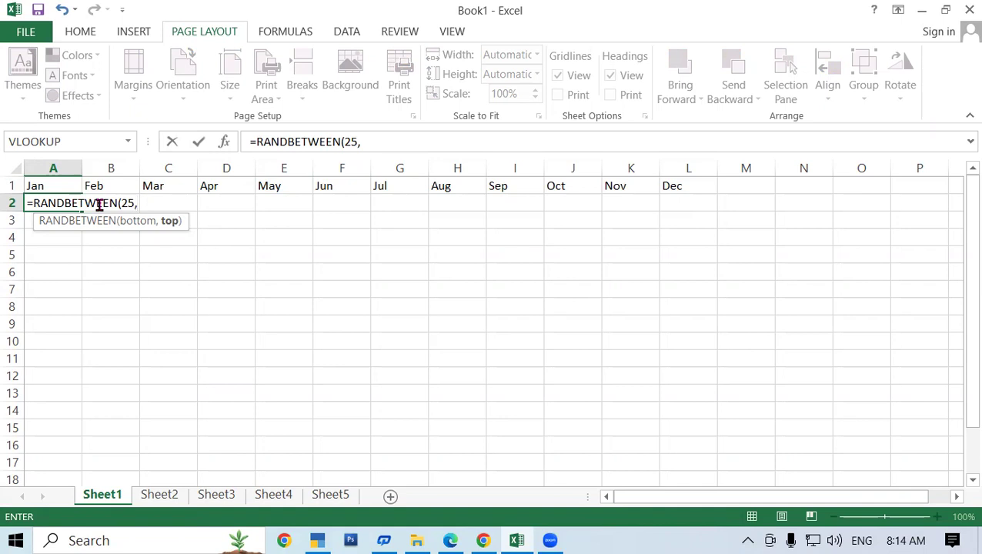
pyautogui.write('500)')
pyautogui.press('Return')
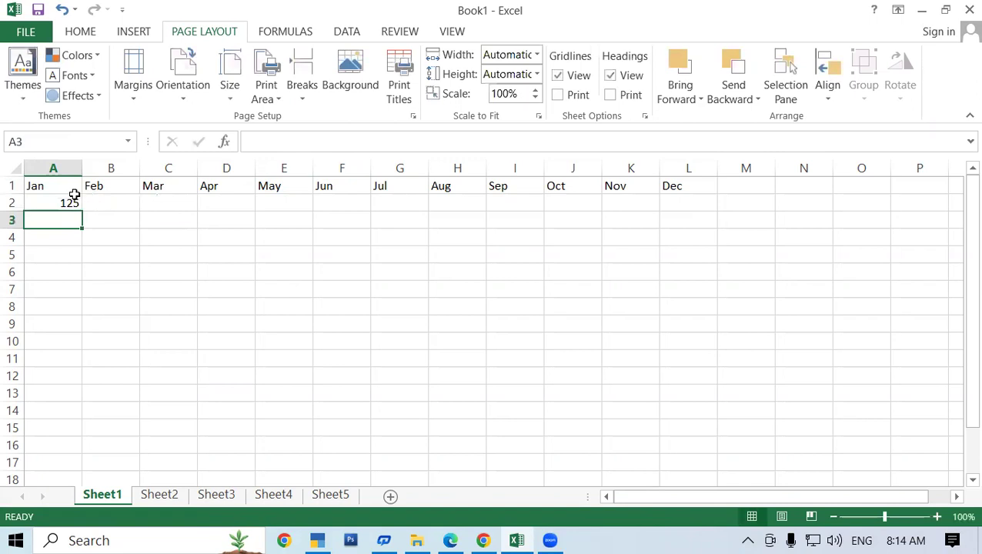
pyautogui.click(65, 203)
pyautogui.moveTo(81, 208); pyautogui.dragTo(713, 208)
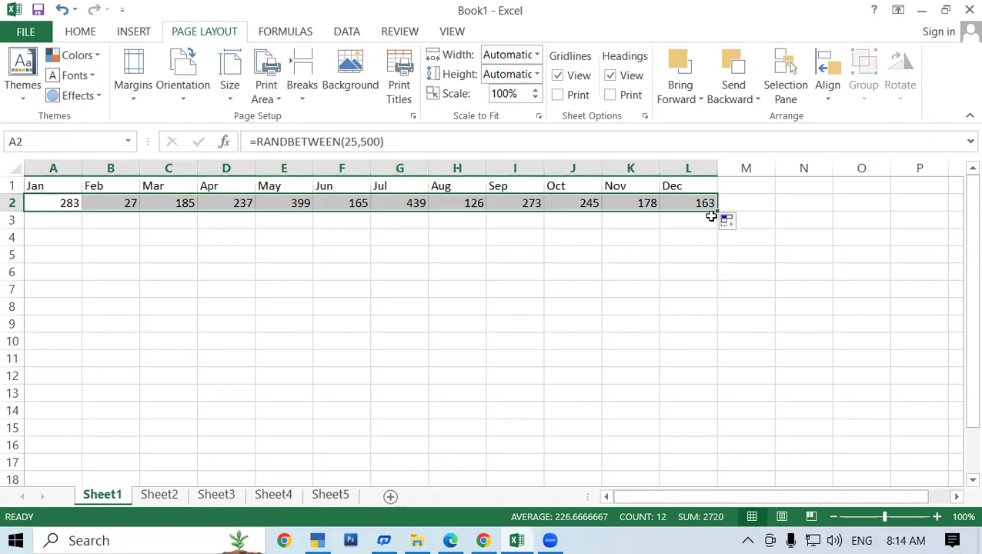
pyautogui.moveTo(718, 209); pyautogui.dragTo(746, 451)
# - Give the Jan–Dec header row A1:L1 a yellow fill with bold red text
pyautogui.click(478, 254)
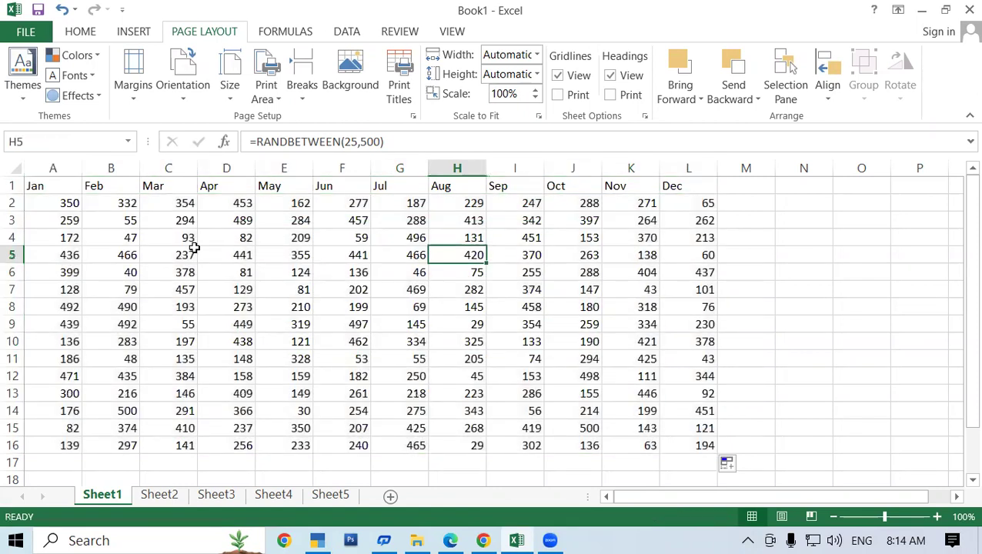
pyautogui.moveTo(52, 185); pyautogui.dragTo(700, 189)
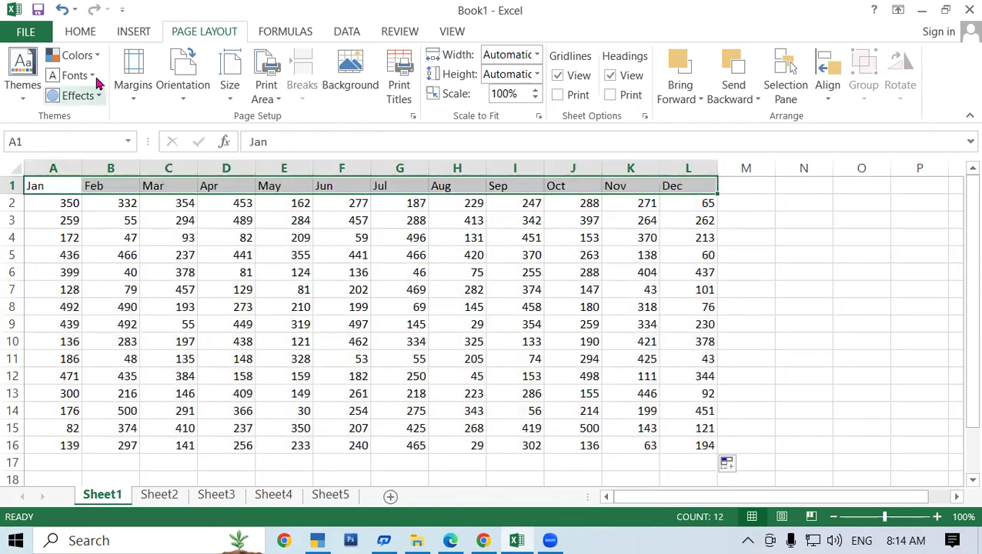
pyautogui.click(86, 35)
pyautogui.click(191, 88)
pyautogui.click(219, 89)
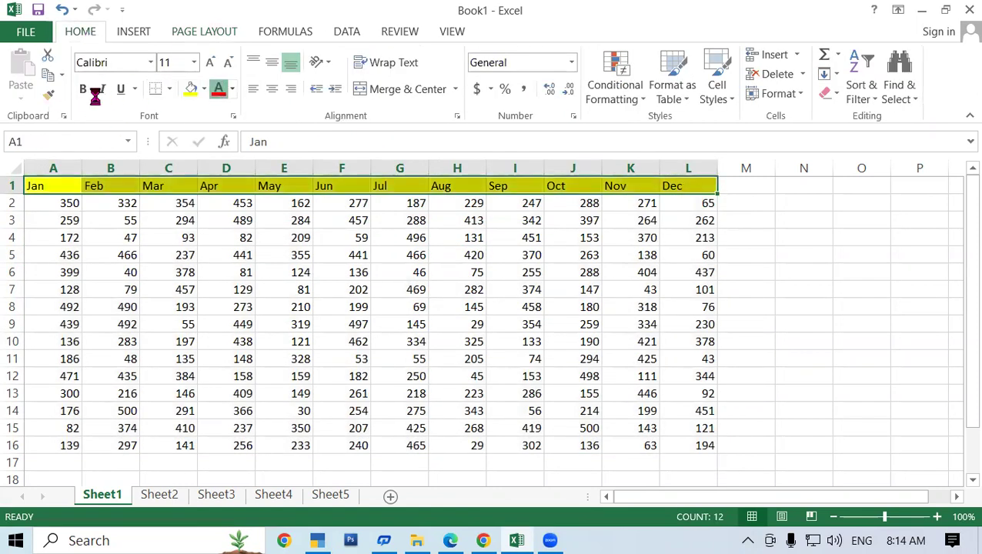
pyautogui.click(83, 90)
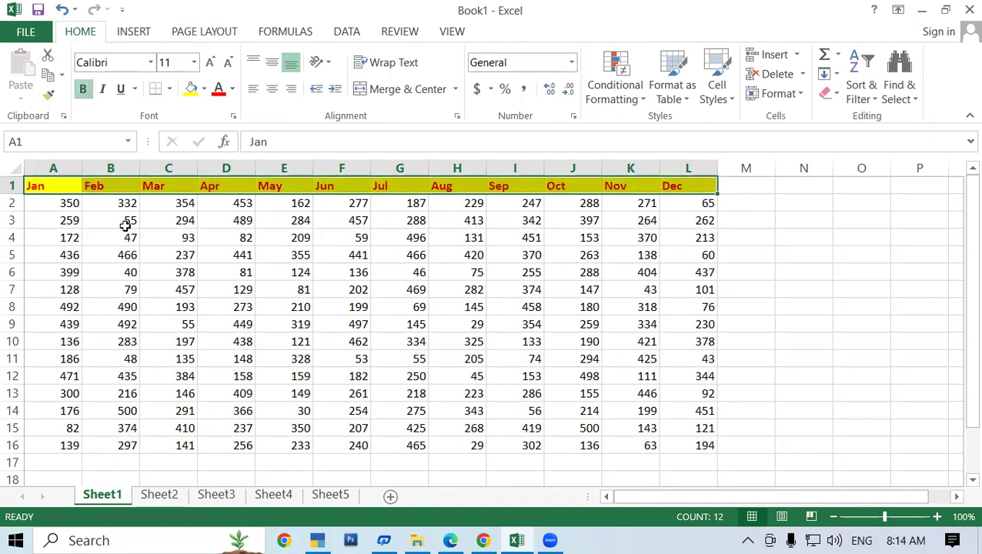
# - Apply All Borders to the value range A2:L16 and the header row A1:L1
pyautogui.click(49, 203)
pyautogui.moveTo(90, 210); pyautogui.dragTo(706, 450)
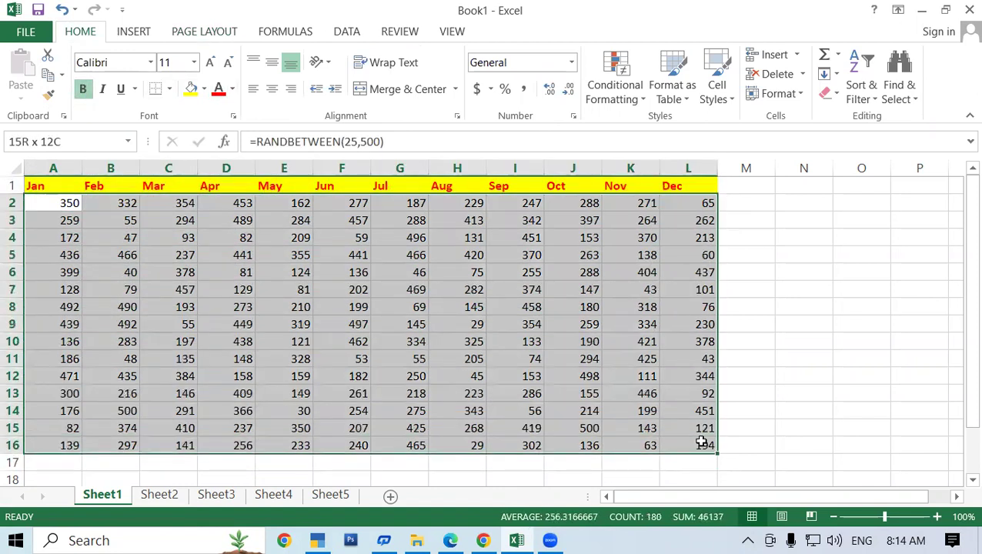
pyautogui.click(172, 90)
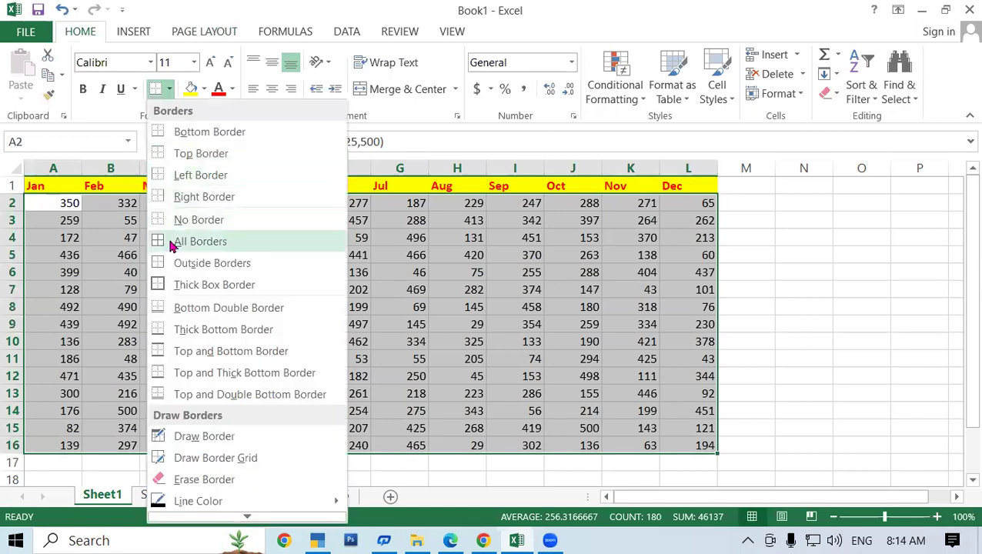
pyautogui.click(239, 243)
pyautogui.click(81, 186)
pyautogui.moveTo(80, 186); pyautogui.dragTo(682, 185)
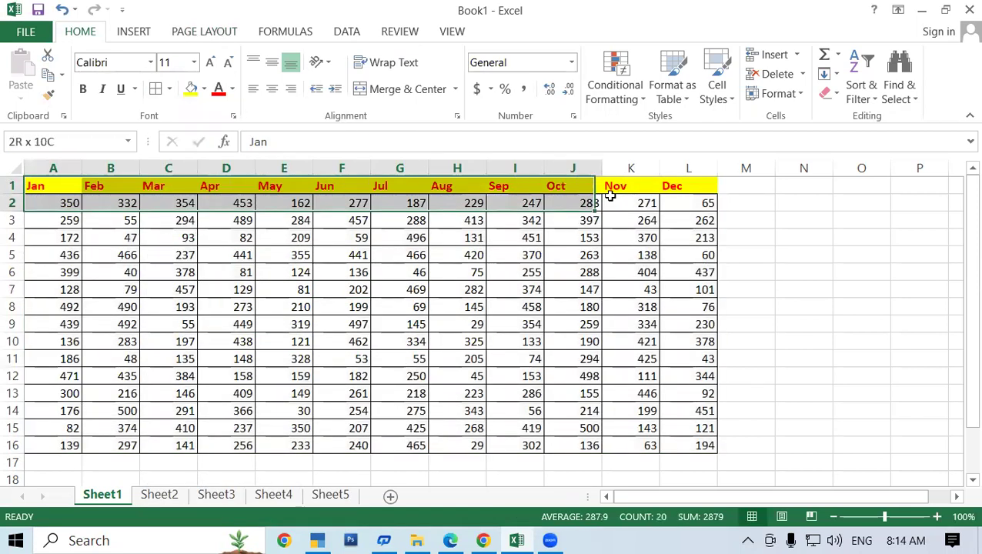
pyautogui.click(308, 254)
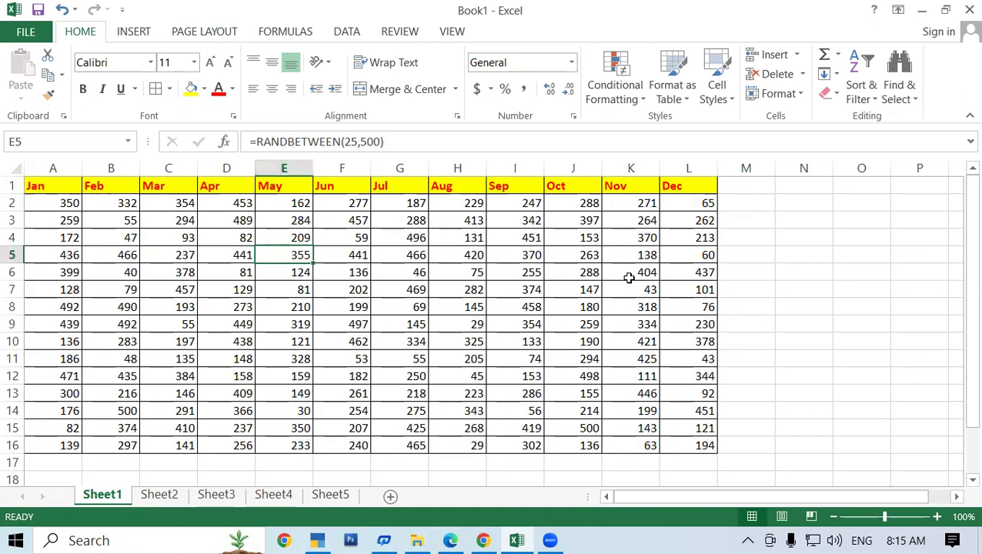
pyautogui.click(443, 282)
pyautogui.click(746, 198)
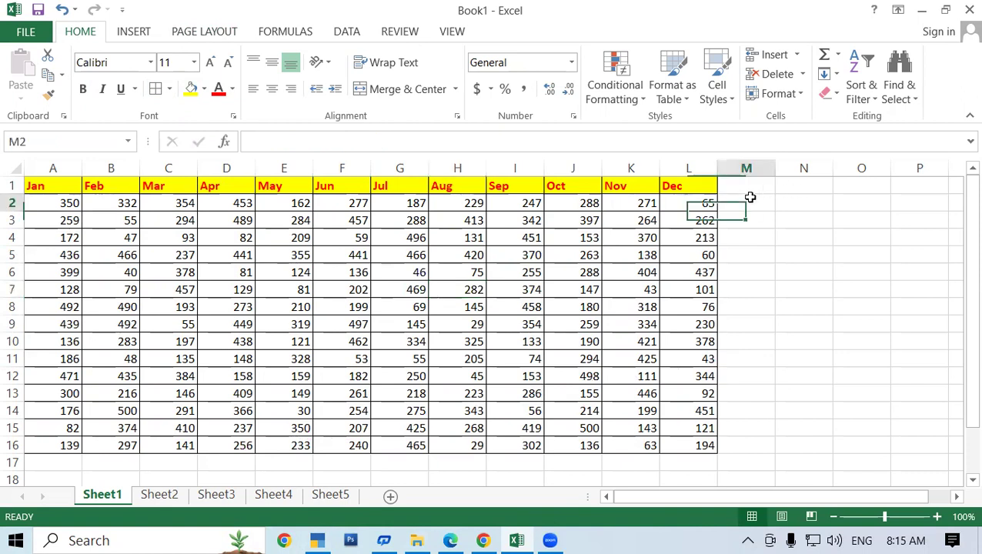
# - Check the print preview of the table spread over 2 pages, then return to the sheet
pyautogui.click(17, 33)
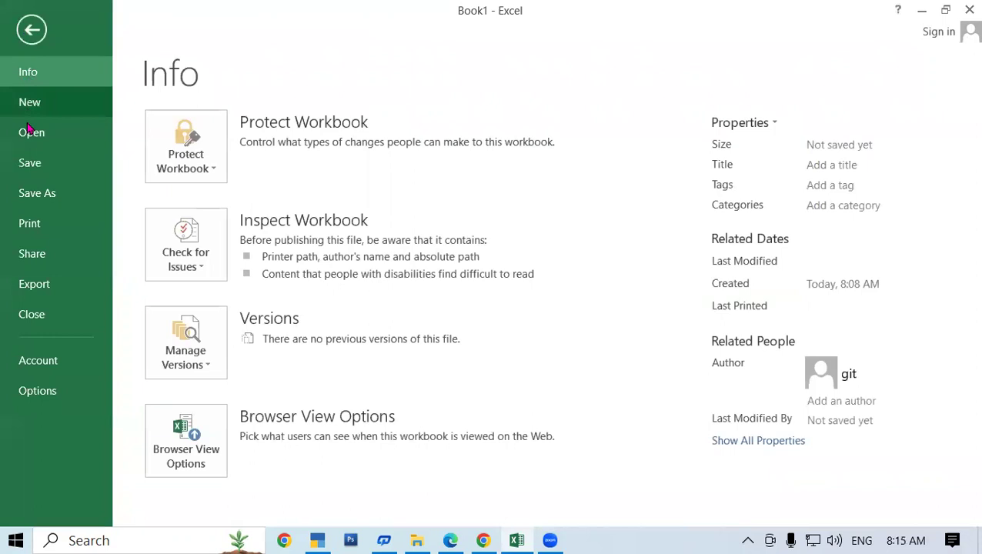
pyautogui.click(32, 229)
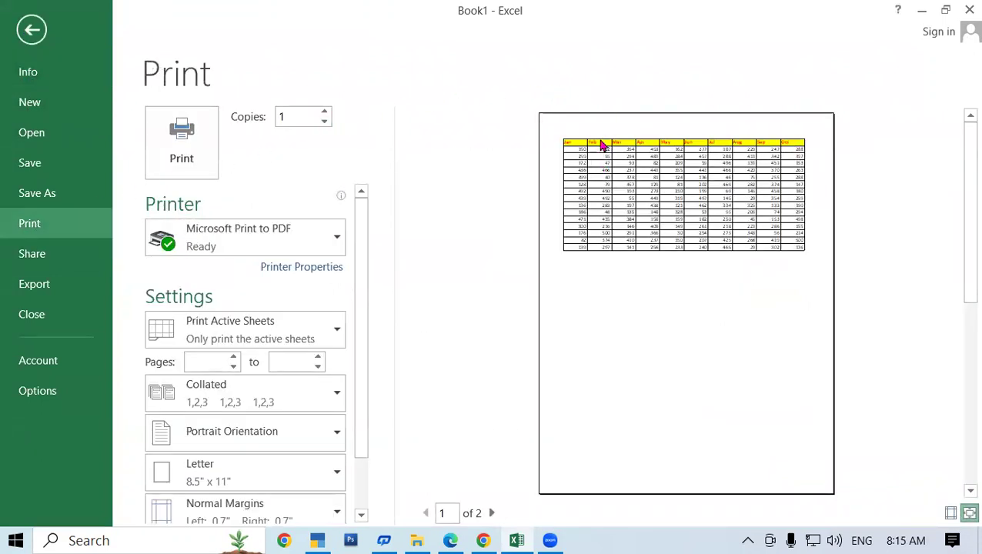
pyautogui.click(768, 228)
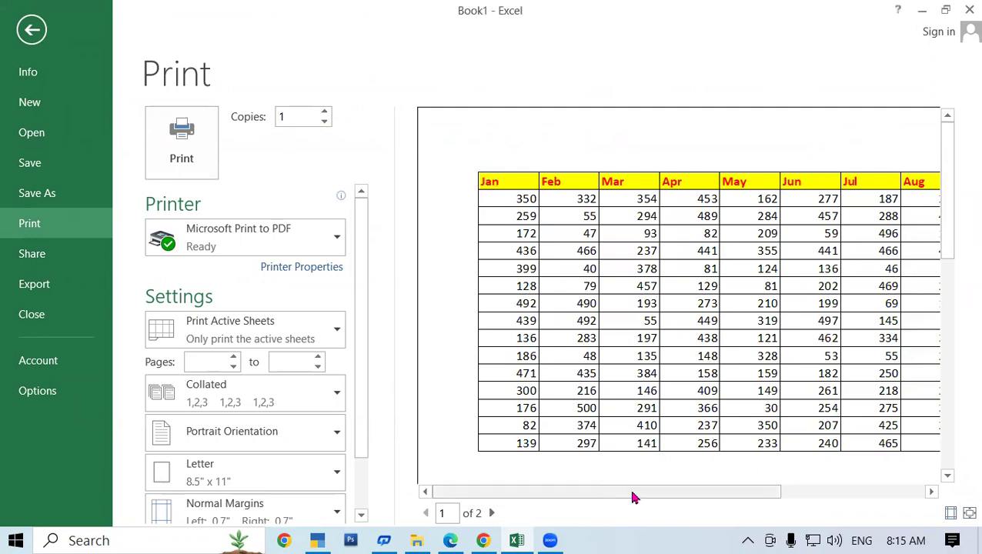
pyautogui.moveTo(643, 495); pyautogui.dragTo(799, 500)
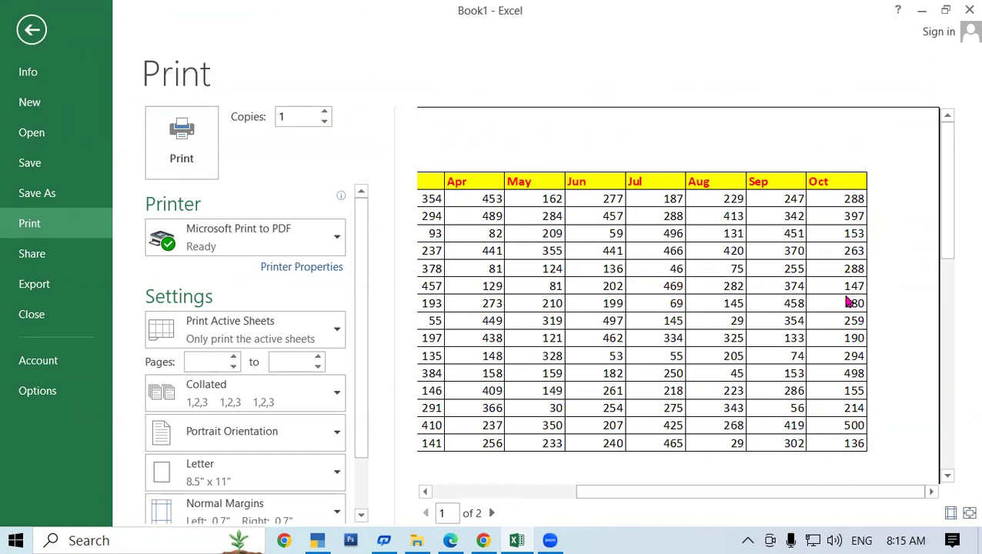
pyautogui.moveTo(784, 490); pyautogui.dragTo(622, 497)
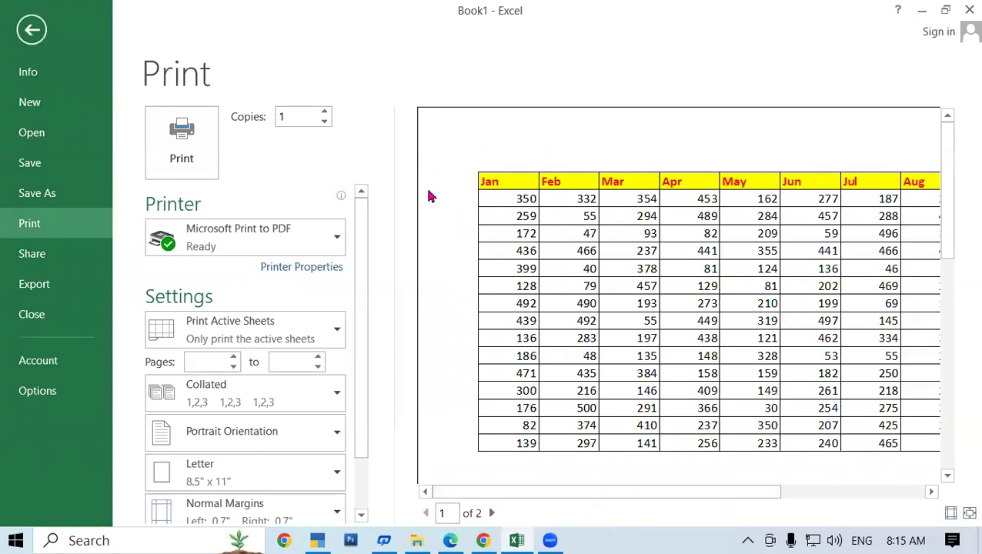
pyautogui.moveTo(572, 489); pyautogui.dragTo(822, 504)
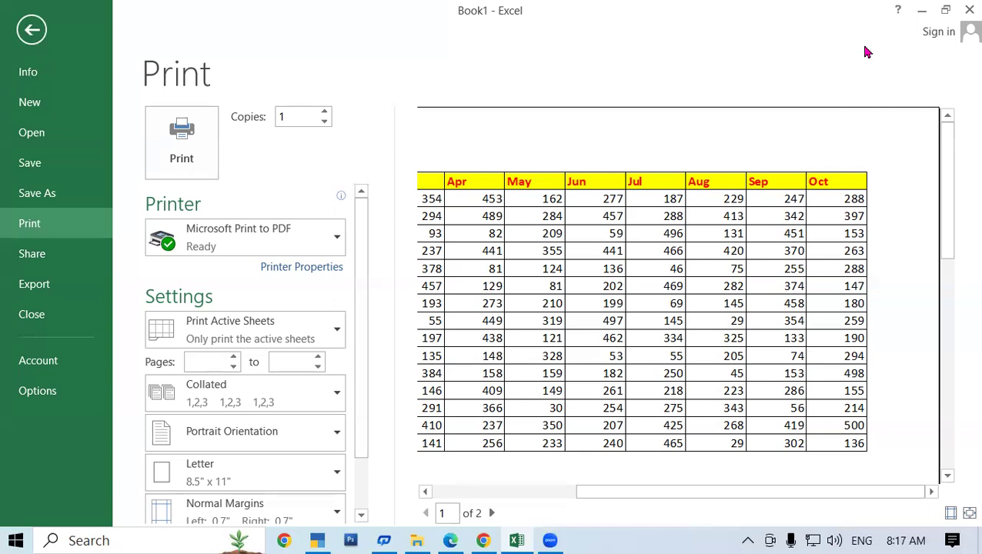
pyautogui.click(32, 34)
pyautogui.click(32, 34)
# - Inspect table cells, selecting the Nov and Dec value columns K2:L16 along the way
pyautogui.click(573, 301)
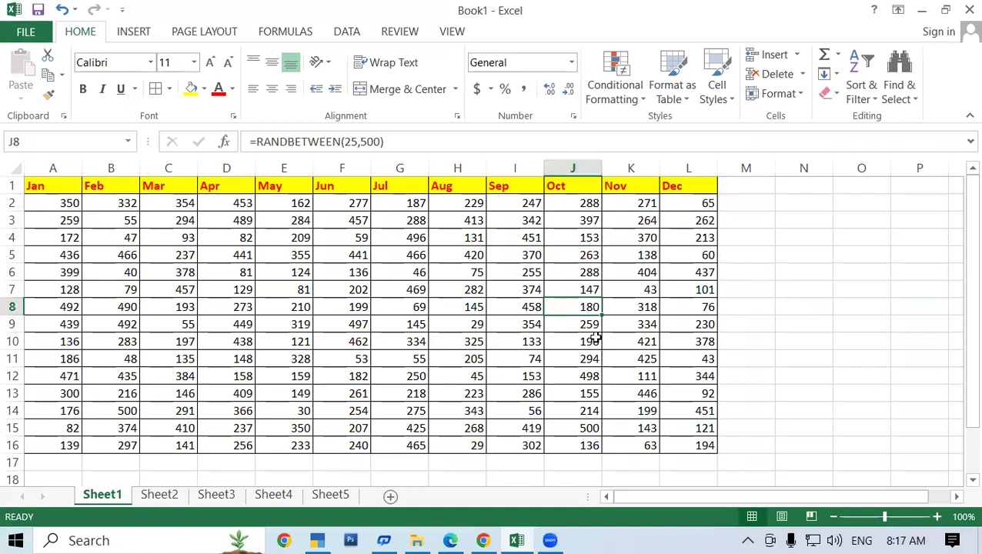
pyautogui.scroll(-2, 594, 340)
pyautogui.scroll(2, 594, 340)
pyautogui.click(673, 233)
pyautogui.click(627, 191)
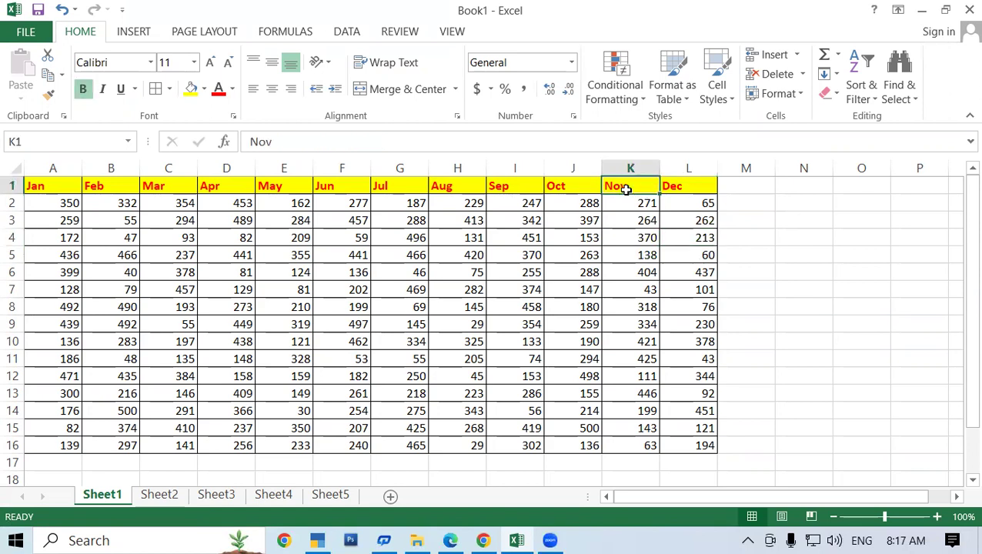
pyautogui.click(631, 323)
pyautogui.moveTo(624, 204); pyautogui.dragTo(639, 446)
pyautogui.click(682, 201)
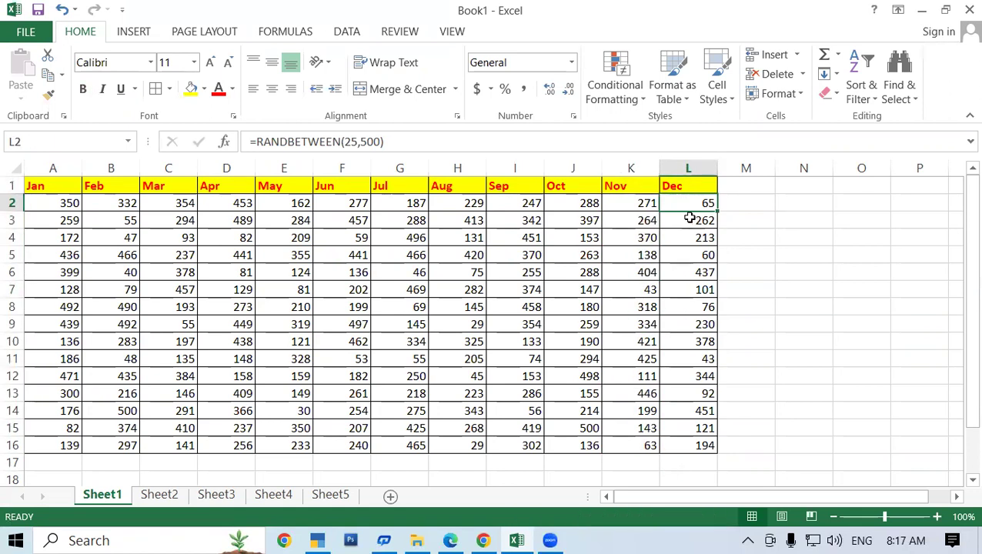
pyautogui.moveTo(682, 201); pyautogui.dragTo(687, 446)
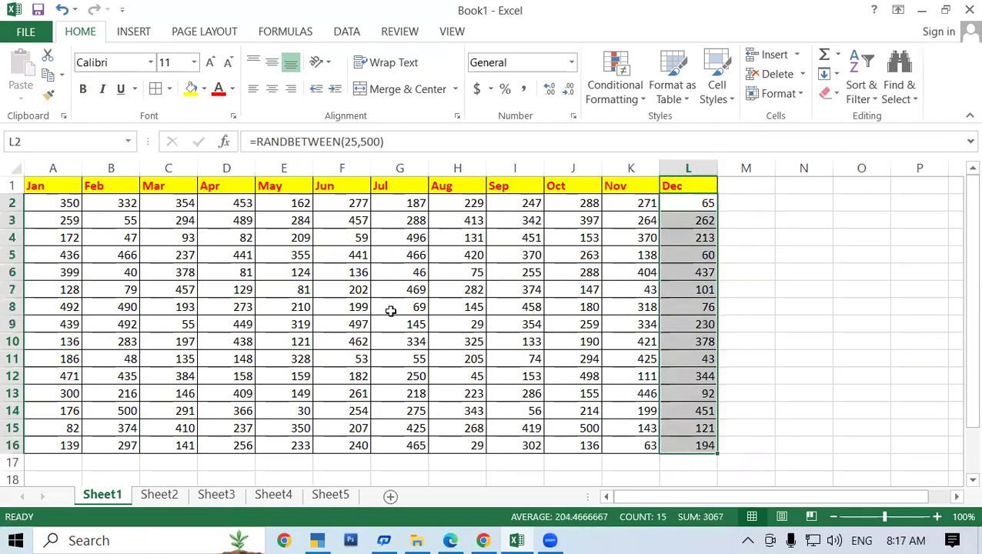
pyautogui.click(185, 306)
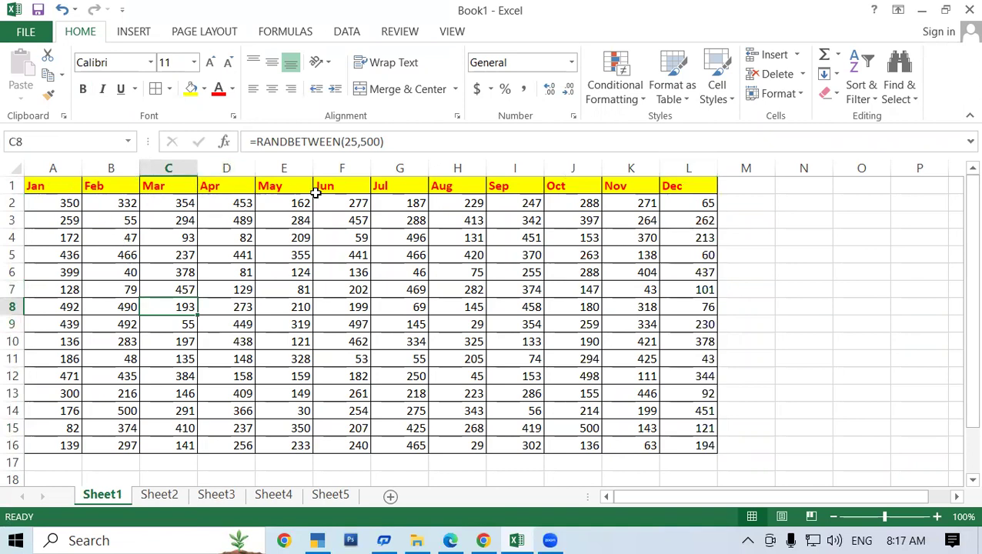
pyautogui.click(471, 273)
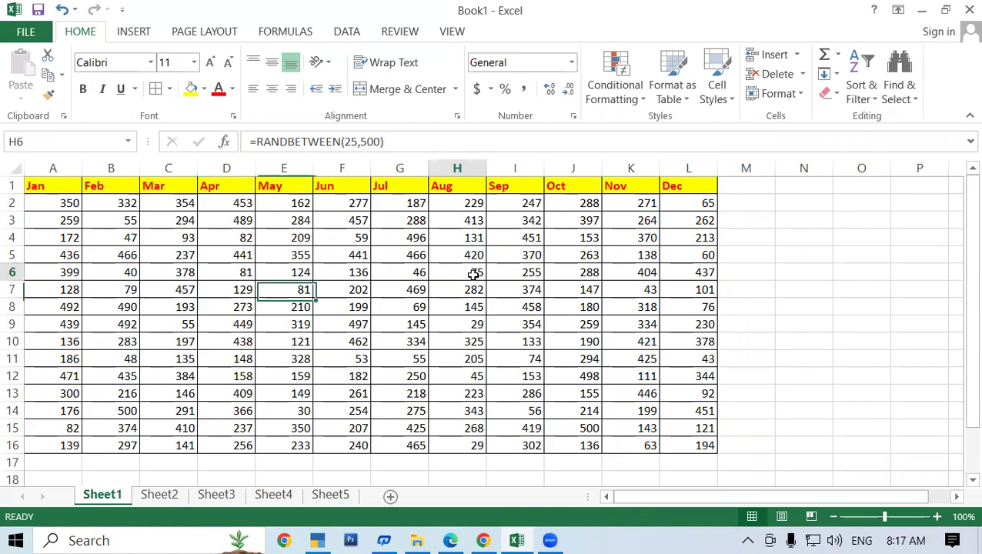
# - AutoFit columns A through L so each month column fits its numbers
pyautogui.click(70, 178)
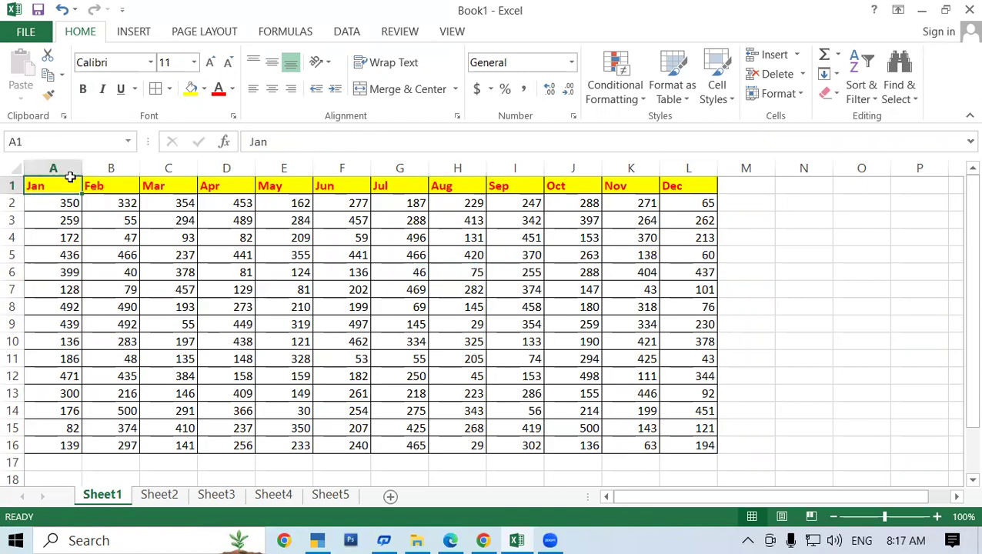
pyautogui.moveTo(71, 168); pyautogui.dragTo(687, 173)
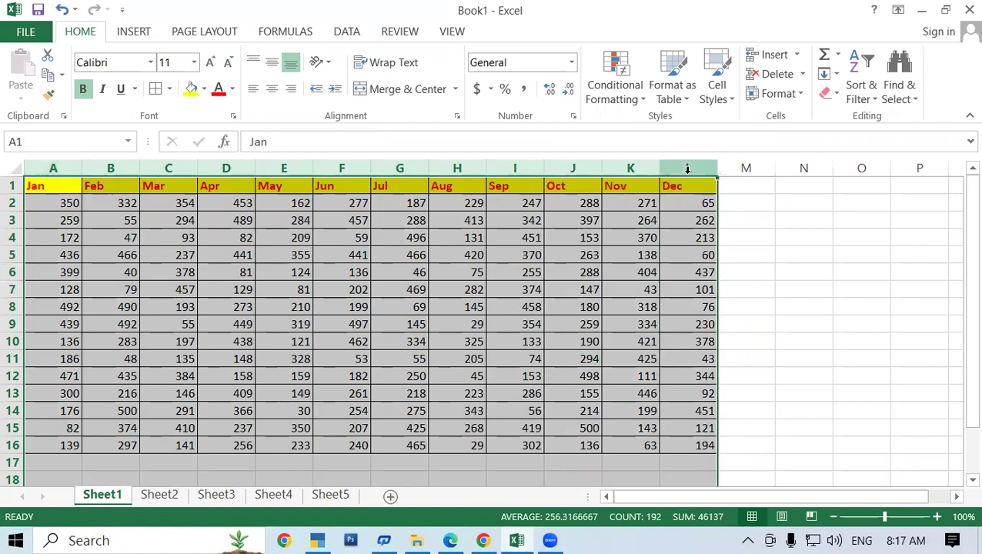
pyautogui.doubleClick(258, 169)
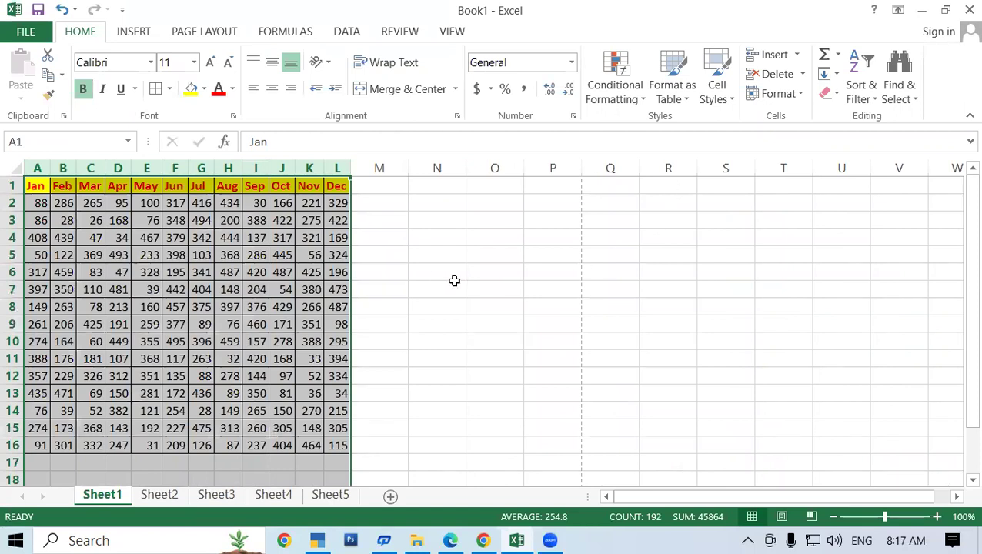
pyautogui.click(436, 274)
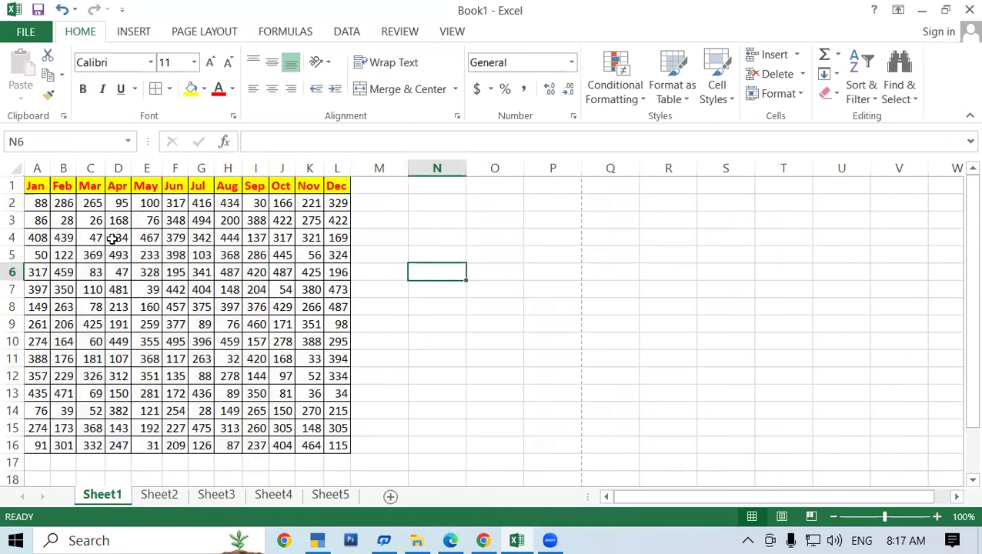
pyautogui.moveTo(39, 187)
pyautogui.mouseDown()
pyautogui.moveTo(252, 236)
pyautogui.moveTo(342, 446)
pyautogui.mouseUp()
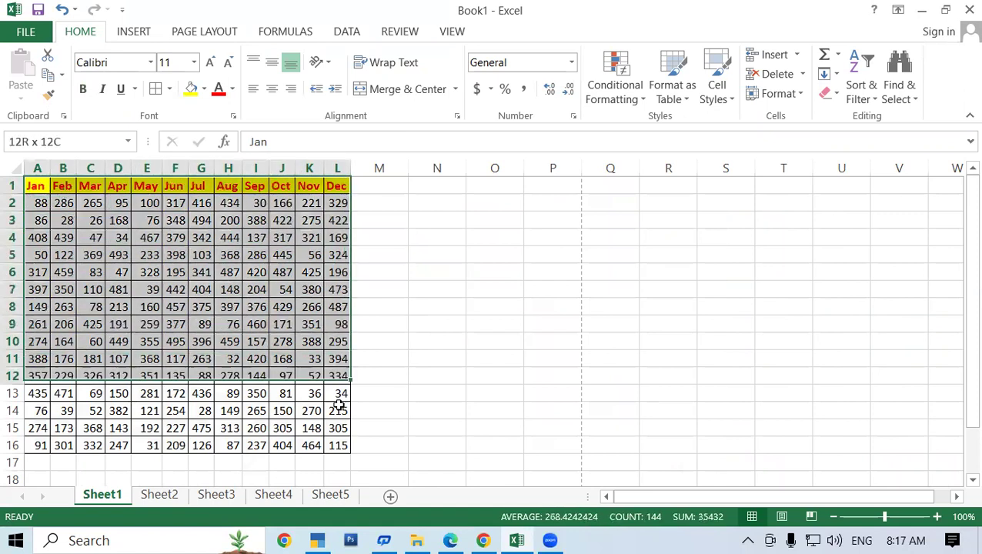
pyautogui.click(575, 187)
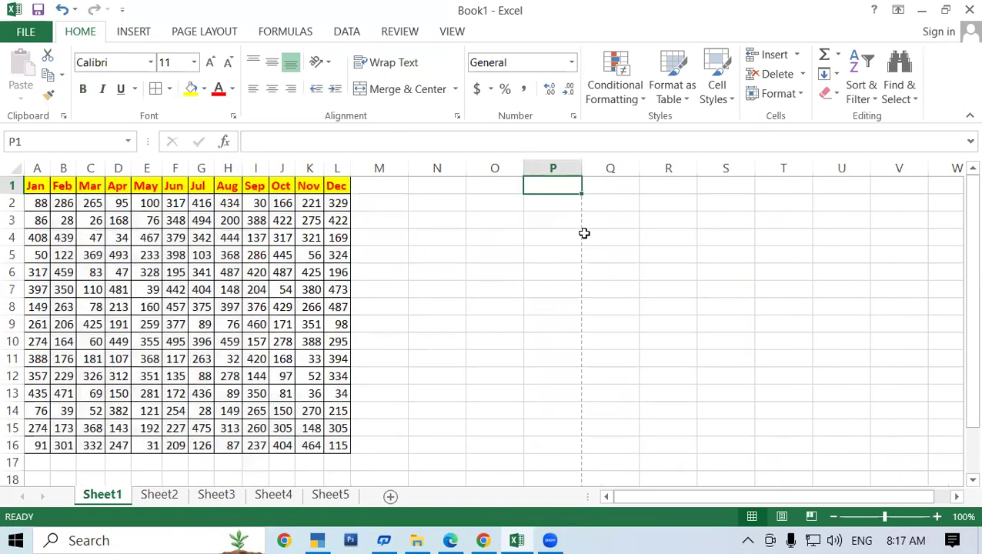
pyautogui.moveTo(368, 186); pyautogui.dragTo(554, 192)
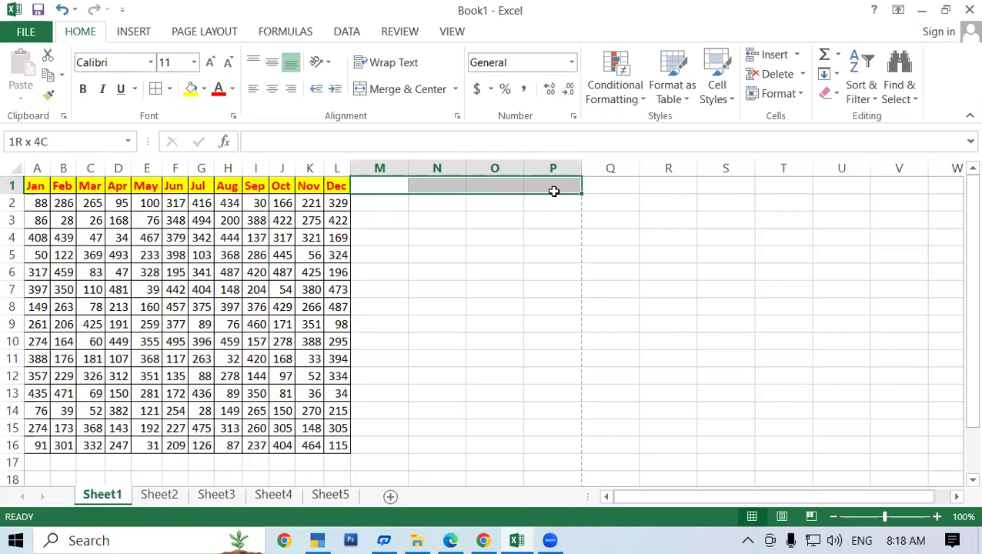
# - Type the headers Max, Min and Total into cells M1, N1 and O1
pyautogui.click(376, 185)
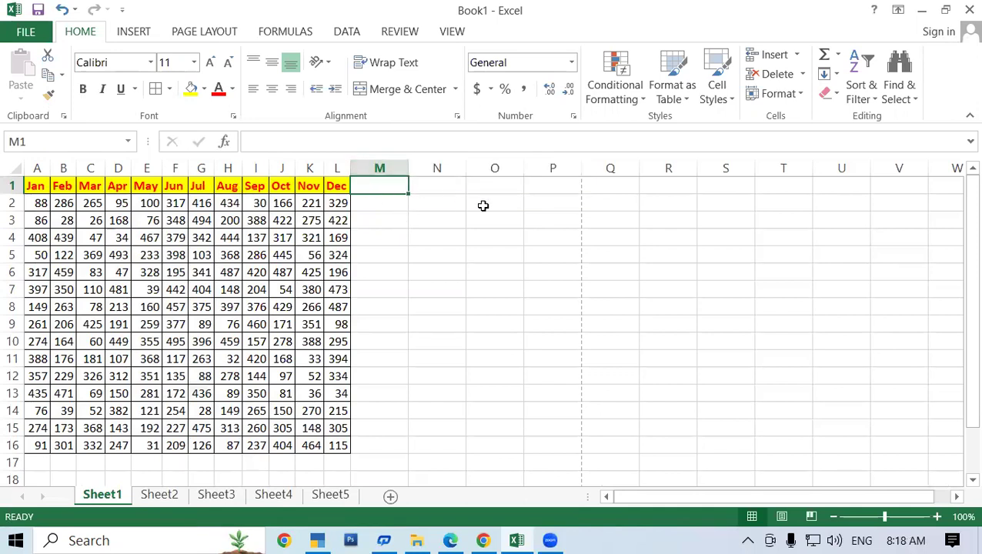
pyautogui.write('Max')
pyautogui.press('Tab')
pyautogui.write('Min')
pyautogui.press('Tab')
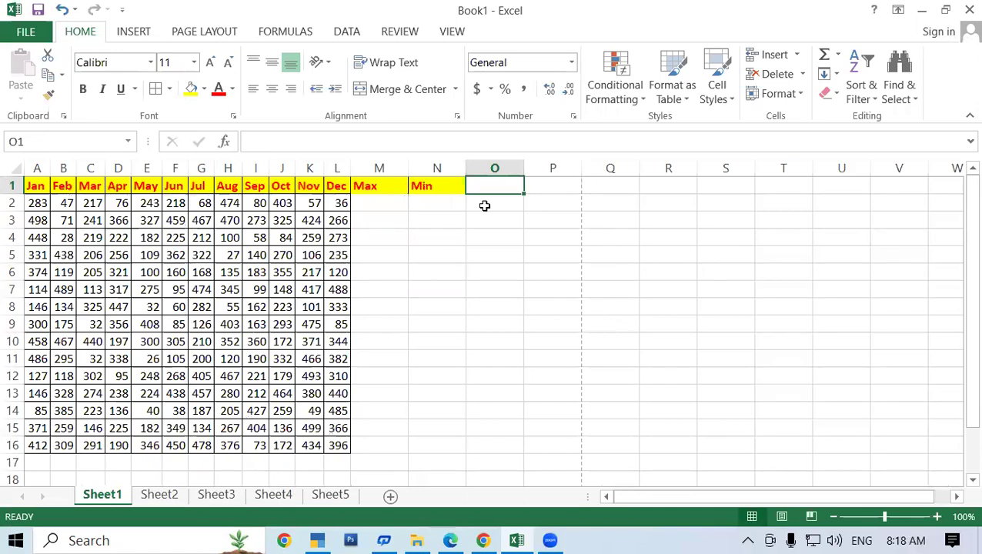
pyautogui.write('Tot')
pyautogui.press('BackSpace')
pyautogui.press('BackSpace')
pyautogui.write('otal')
pyautogui.press('Return')
pyautogui.press('Left')
pyautogui.press('Left')
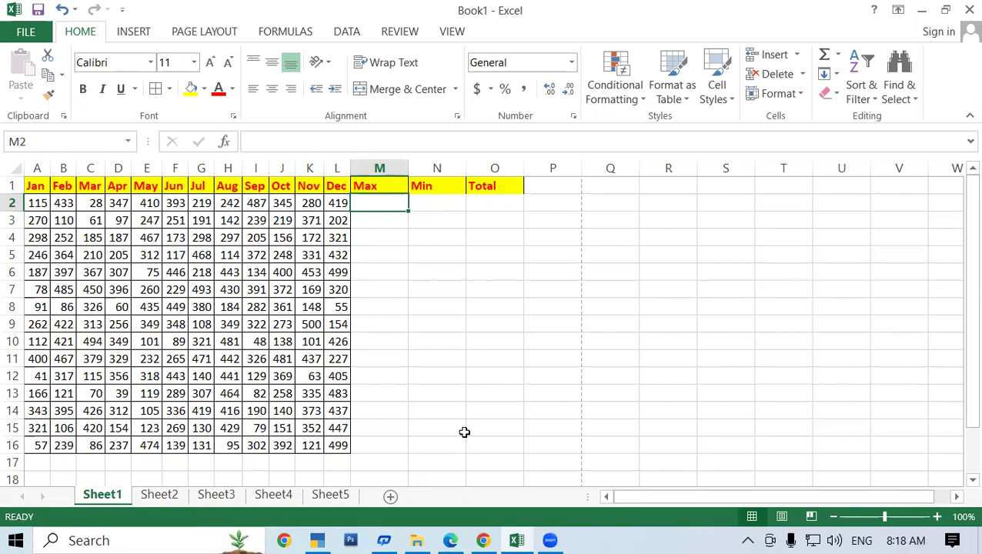
# - Copy A2:L16 and paste it back over itself as values to freeze the random numbers
pyautogui.moveTo(23, 203)
pyautogui.mouseDown()
pyautogui.moveTo(340, 341)
pyautogui.moveTo(340, 445)
pyautogui.mouseUp()
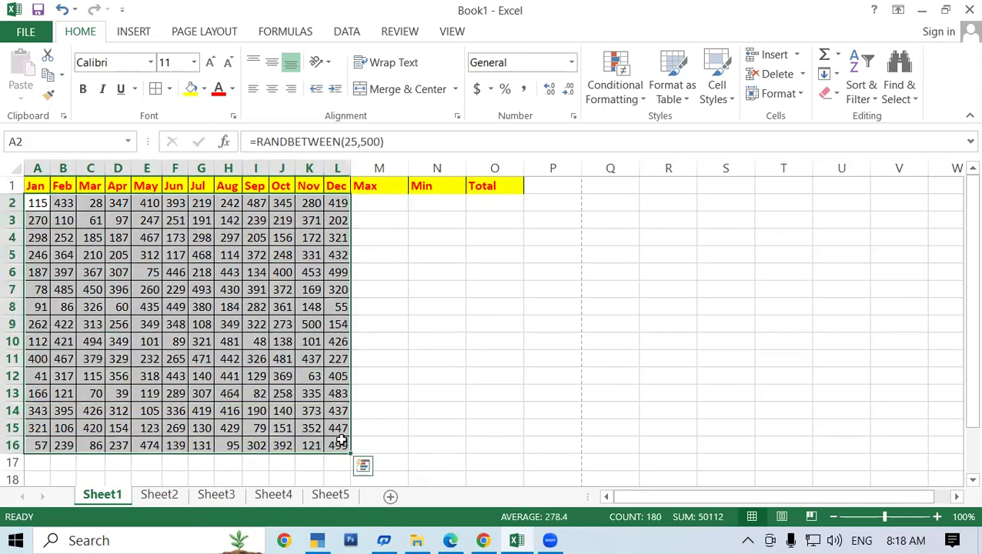
pyautogui.rightClick(269, 225)
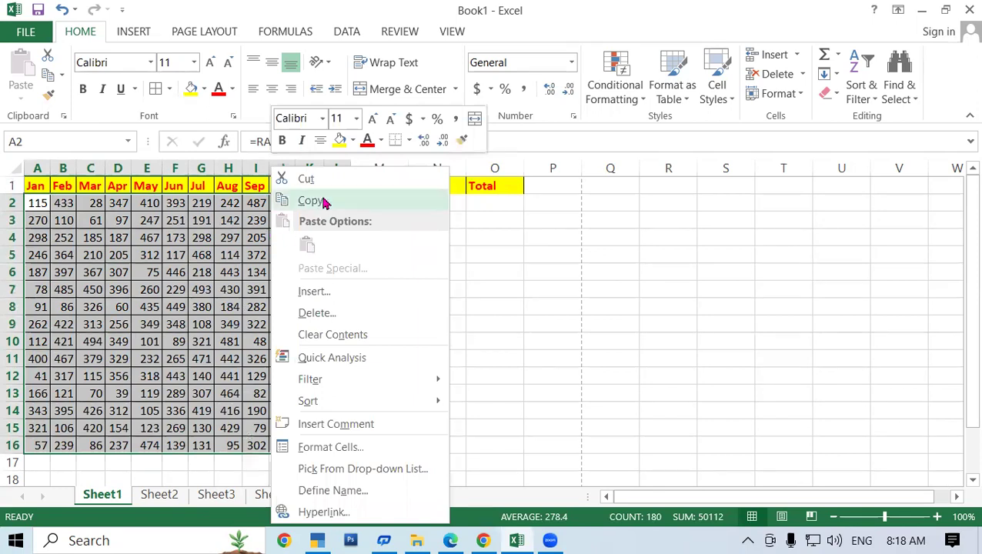
pyautogui.click(319, 201)
pyautogui.rightClick(283, 223)
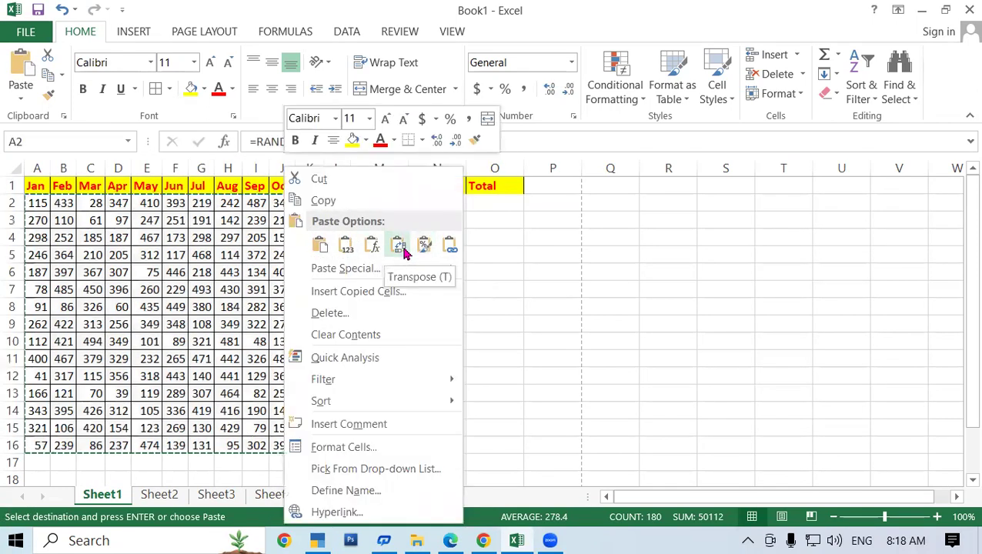
pyautogui.click(352, 255)
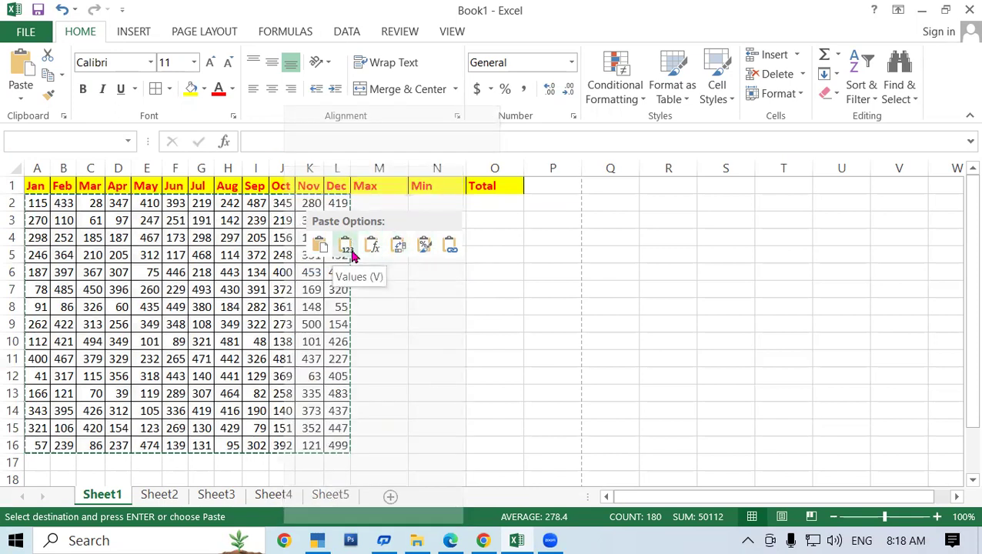
pyautogui.click(352, 256)
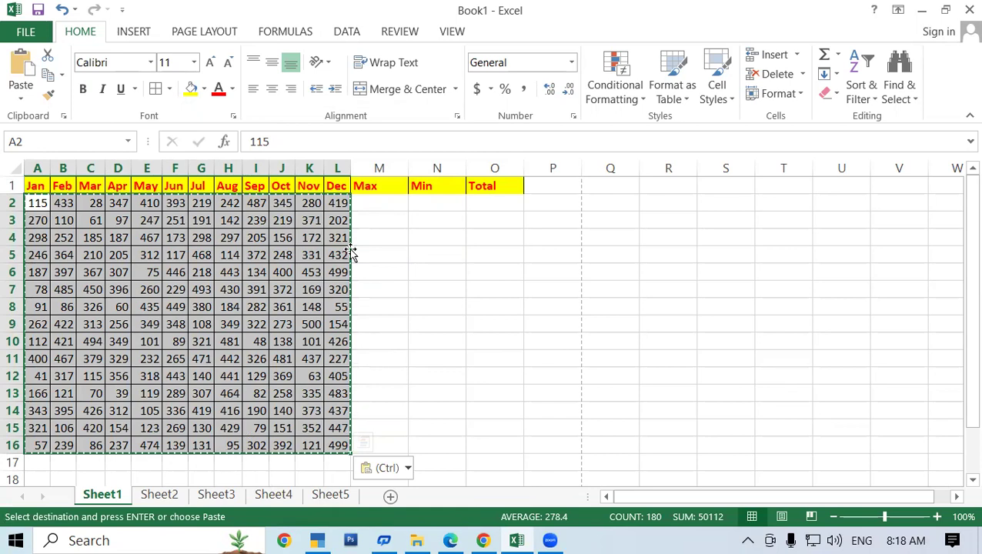
pyautogui.click(385, 202)
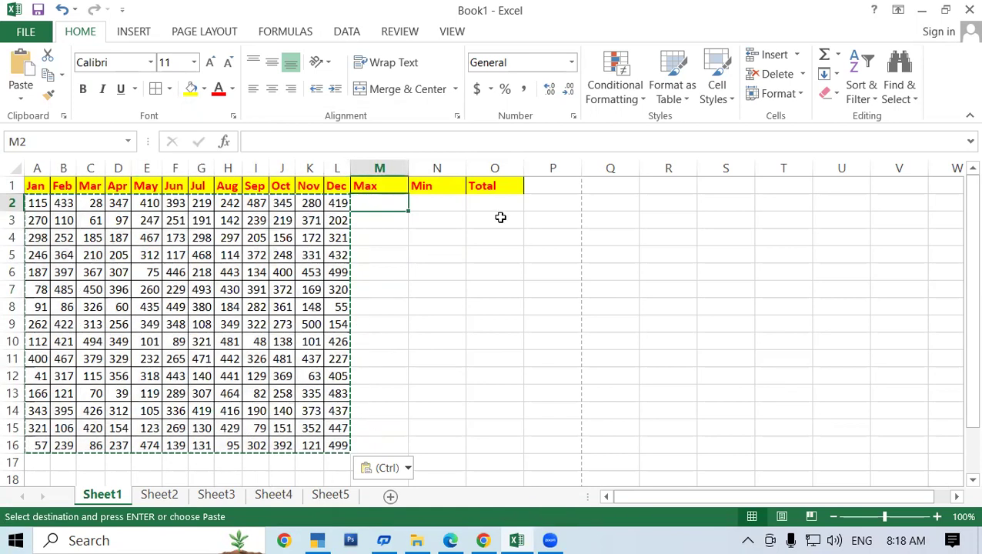
# - Enter =MAX(A2:L2) in M2 and fill it down to M16
pyautogui.write('=max(')
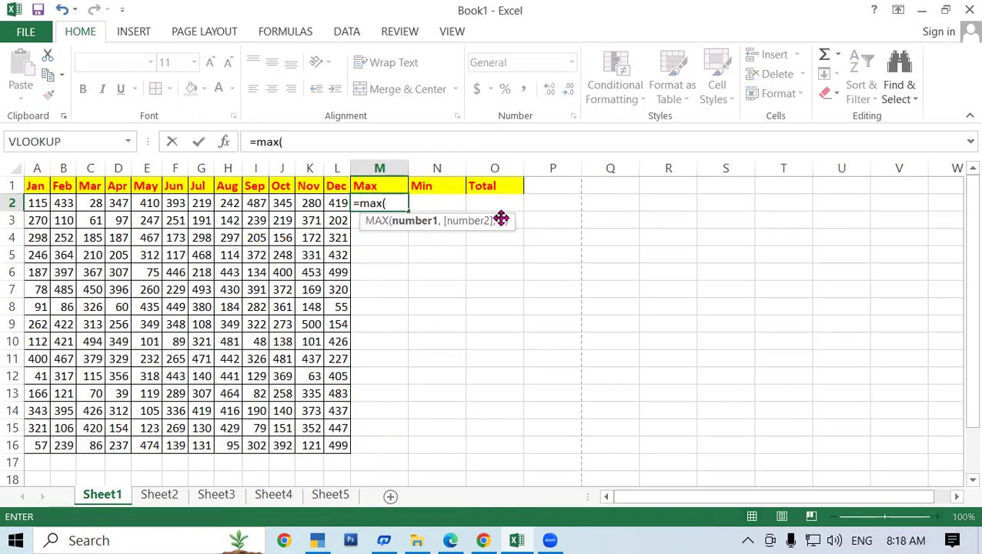
pyautogui.moveTo(36, 203); pyautogui.dragTo(341, 201)
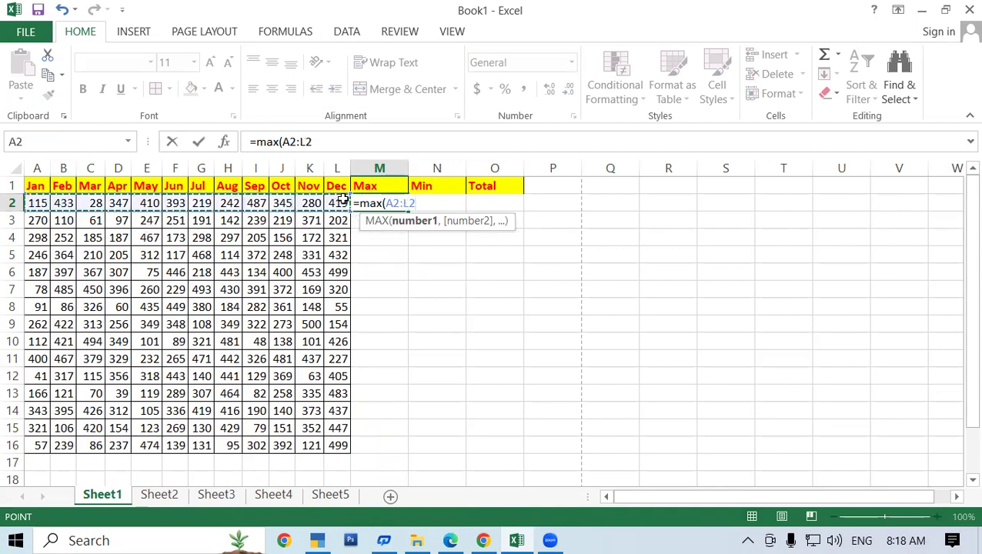
pyautogui.write(')')
pyautogui.press('Return')
pyautogui.click(385, 202)
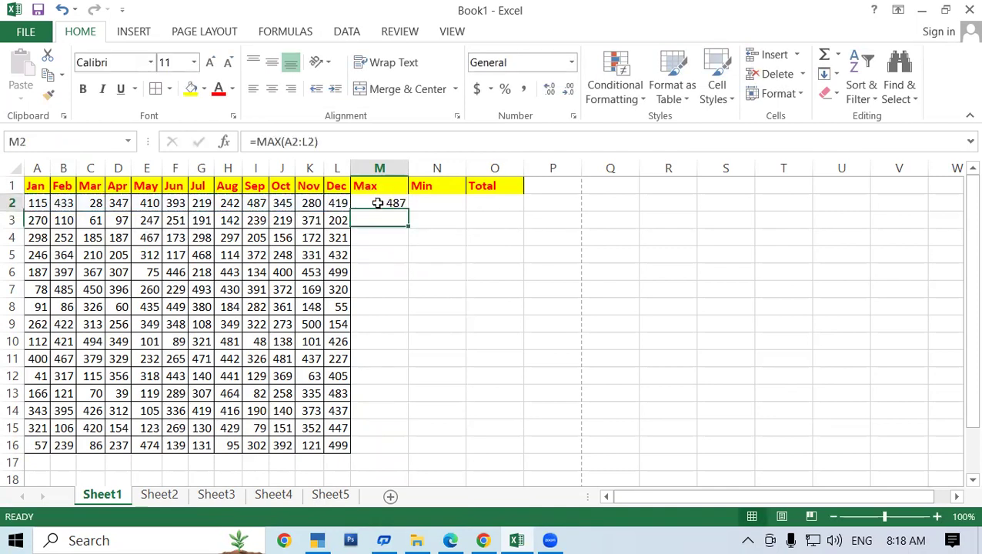
pyautogui.moveTo(407, 211); pyautogui.dragTo(444, 441)
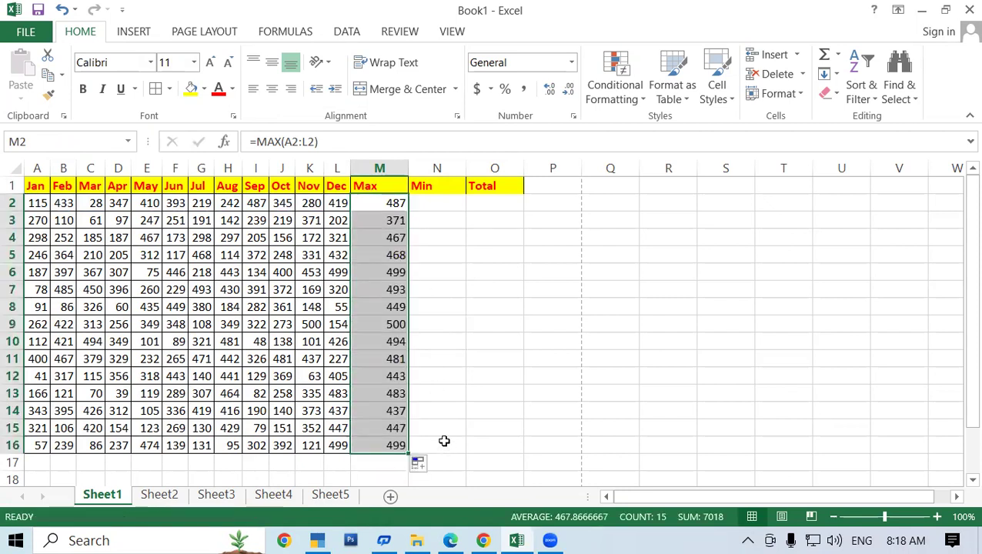
# - Enter =MIN(A2:L2) in N2, returning 28, and drag it down toward row 16
pyautogui.click(436, 203)
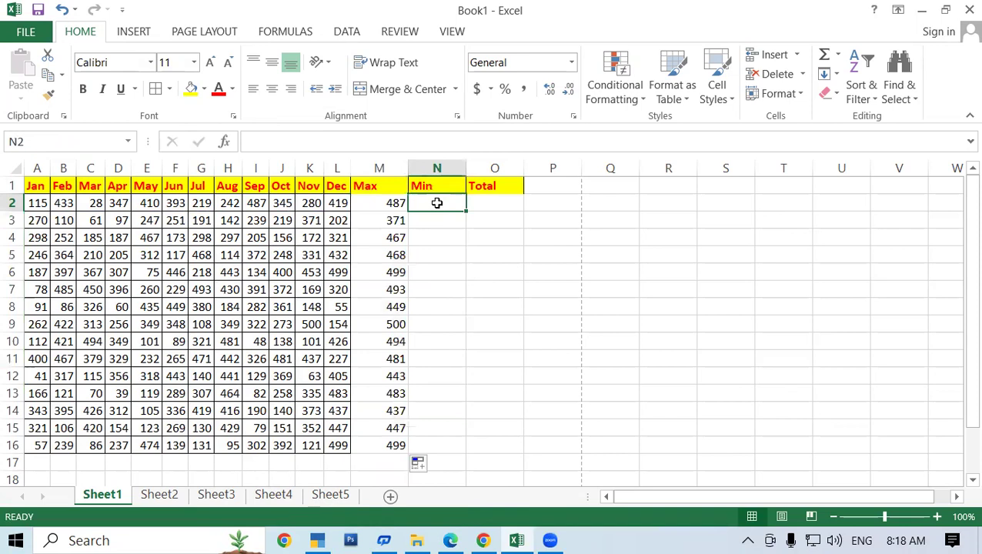
pyautogui.write('=min')
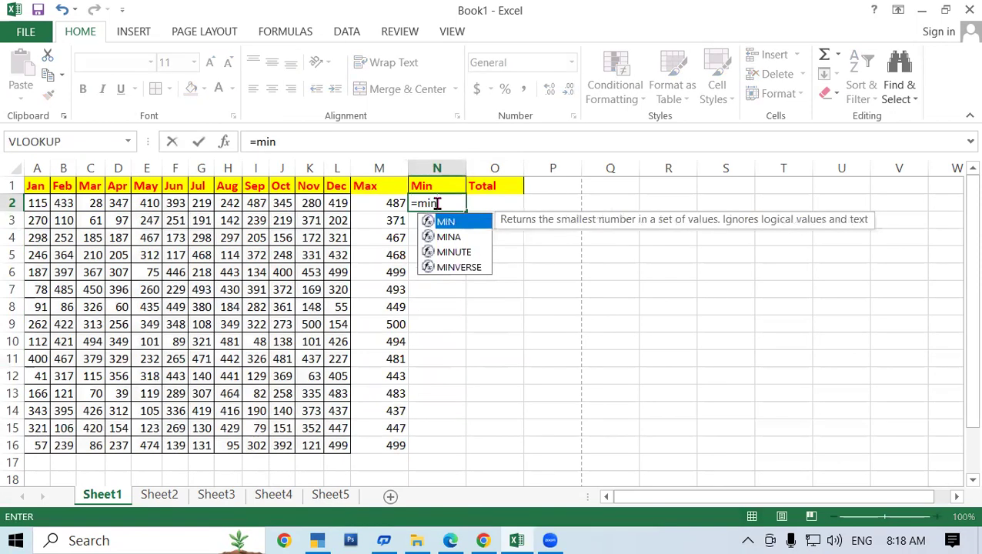
pyautogui.write('(')
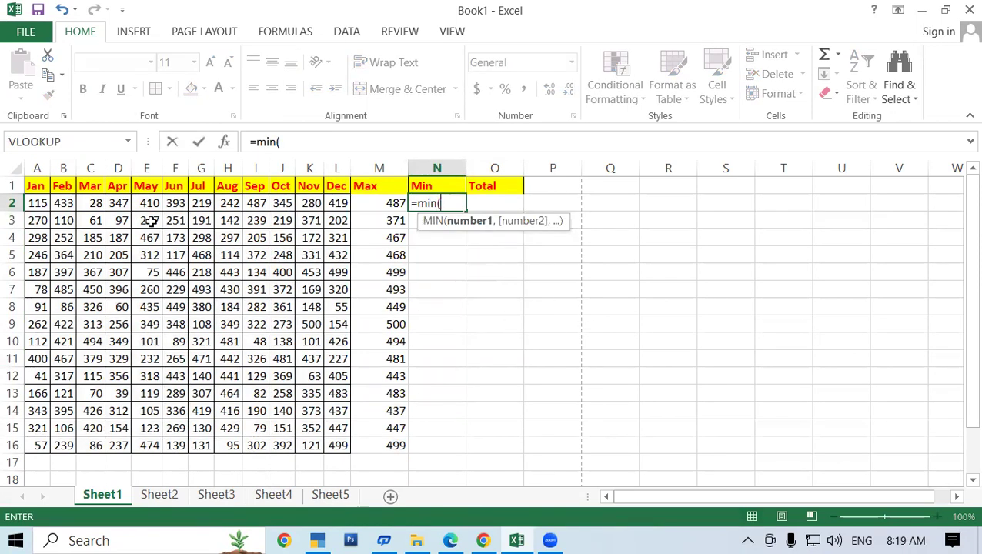
pyautogui.moveTo(37, 203); pyautogui.dragTo(337, 195)
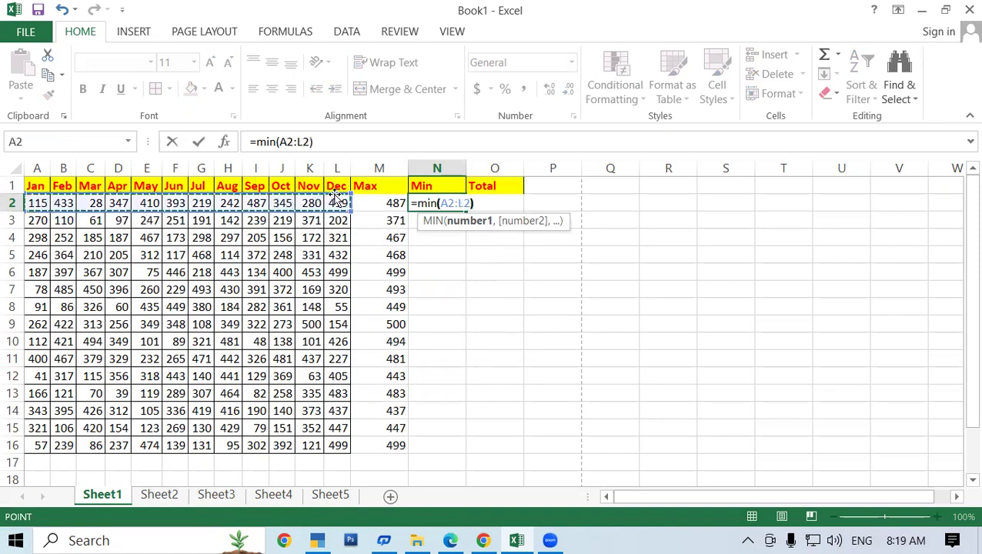
pyautogui.write(')+')
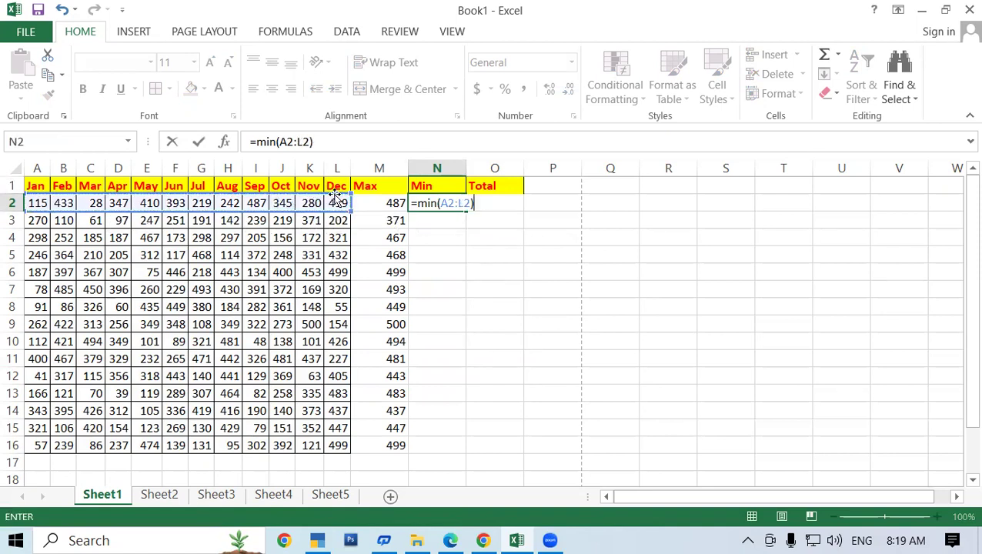
pyautogui.press('Return')
pyautogui.click(437, 201)
pyautogui.moveTo(466, 213); pyautogui.dragTo(500, 449)
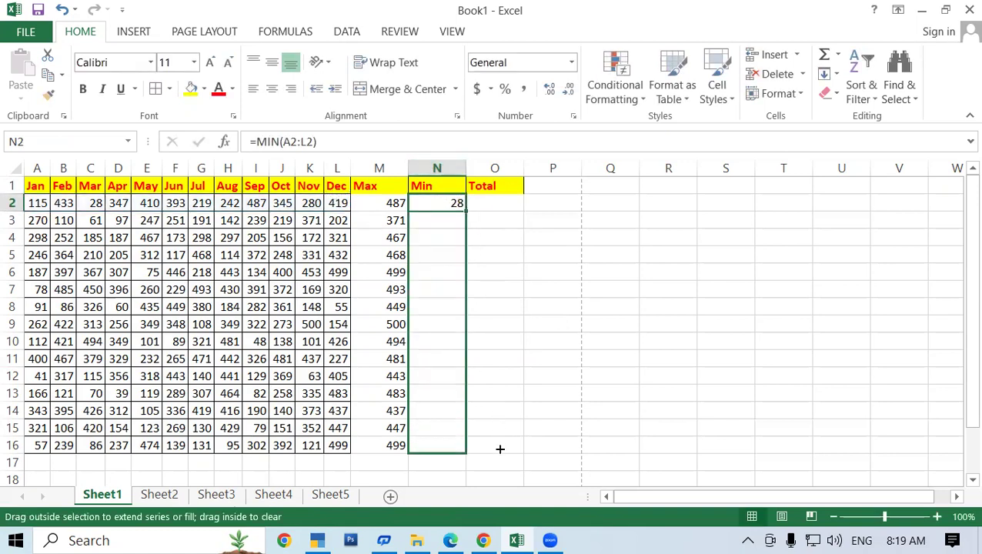
# - Enter =SUM(A2:L2) in O2, totalling 3718, and fill it down to O16
pyautogui.click(495, 202)
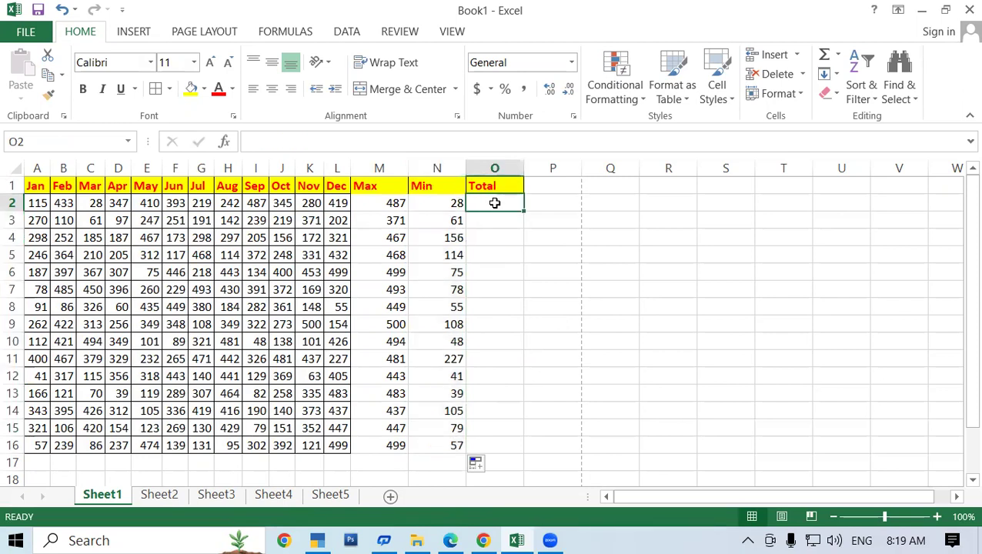
pyautogui.write('=sum')
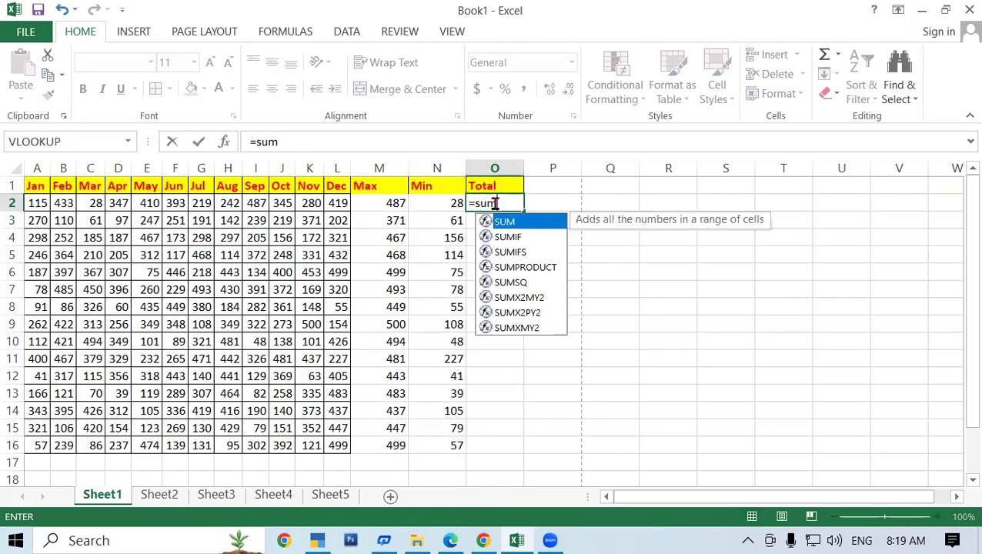
pyautogui.write('(')
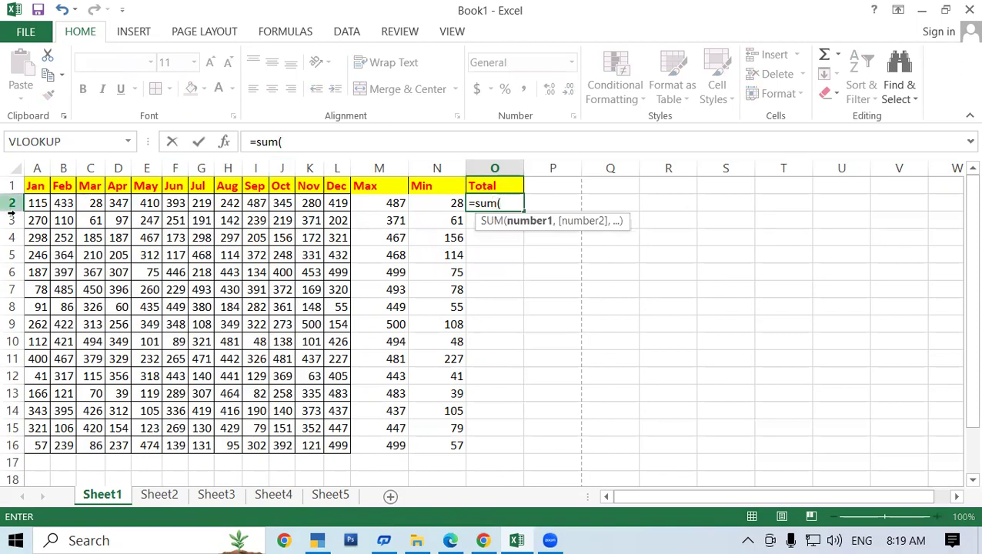
pyautogui.click(40, 202)
pyautogui.moveTo(58, 202); pyautogui.dragTo(333, 203)
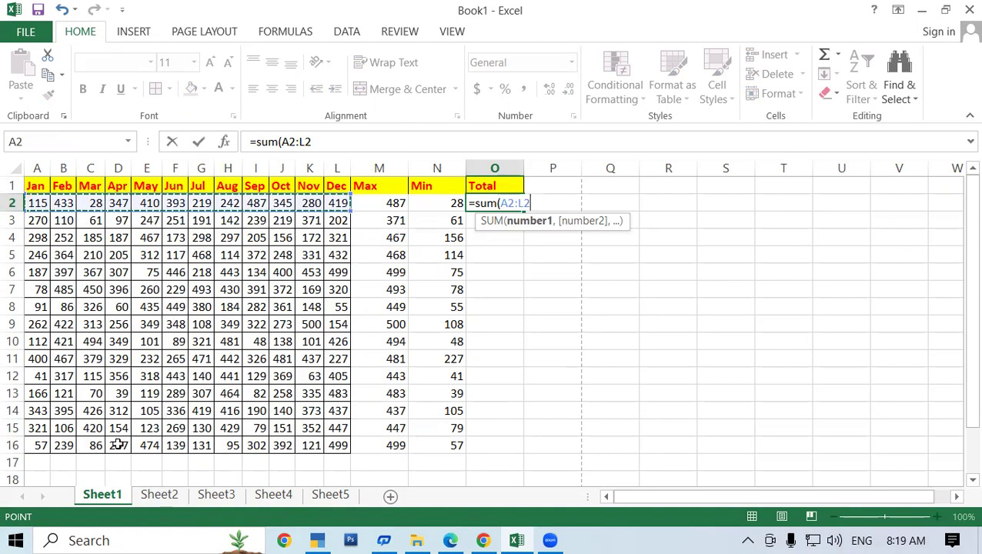
pyautogui.write(')')
pyautogui.press('Return')
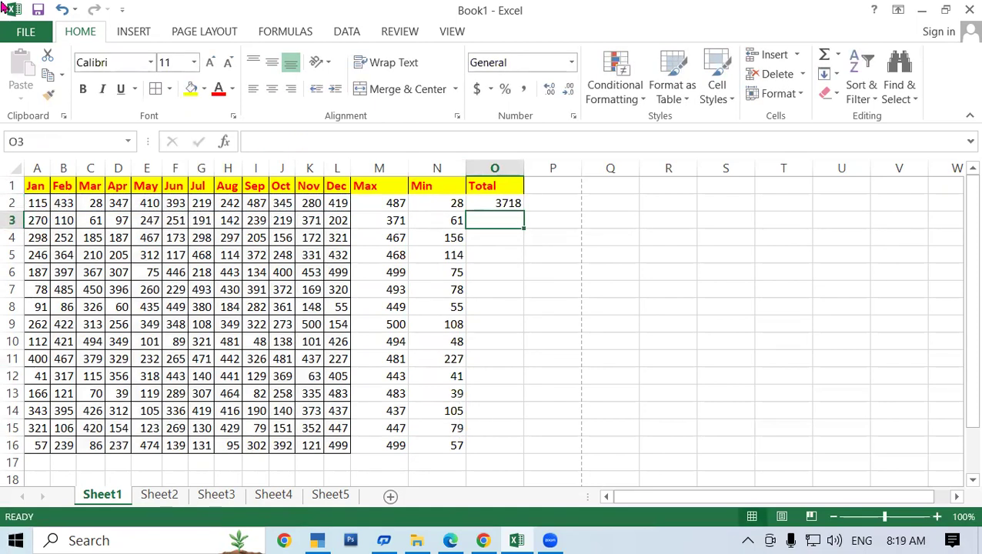
pyautogui.click(509, 205)
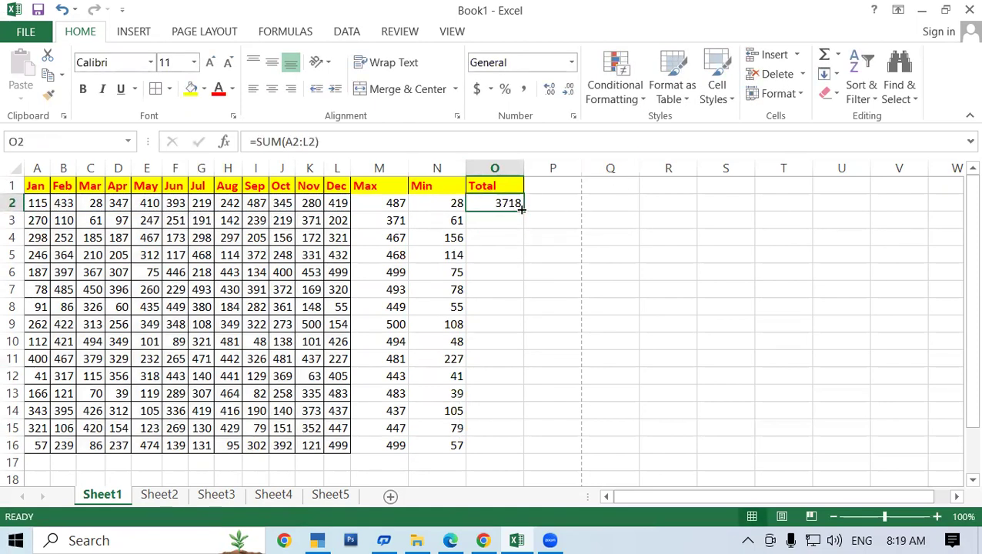
pyautogui.moveTo(522, 209); pyautogui.dragTo(568, 451)
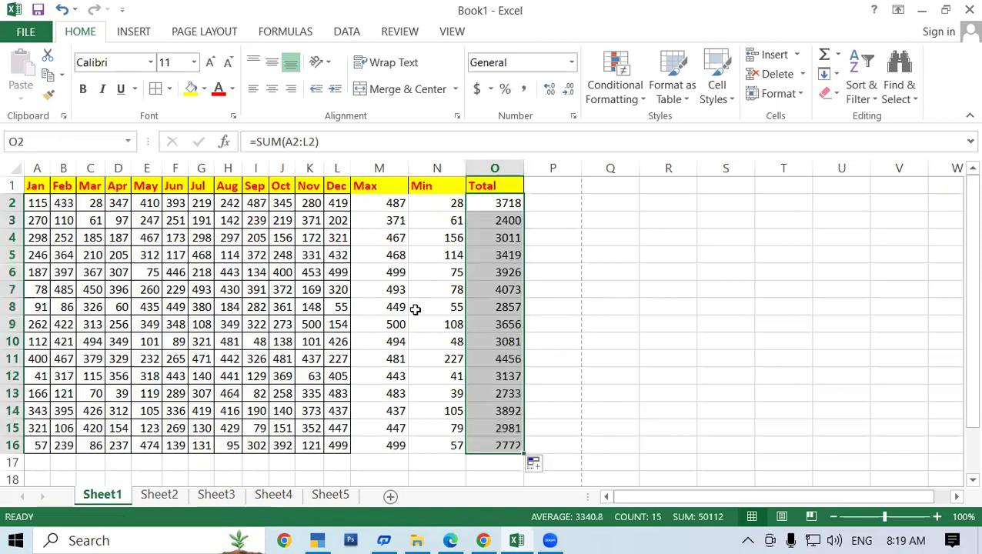
# - AutoFit columns M through O to fit the Max, Min and Total values
pyautogui.moveTo(368, 189); pyautogui.dragTo(514, 441)
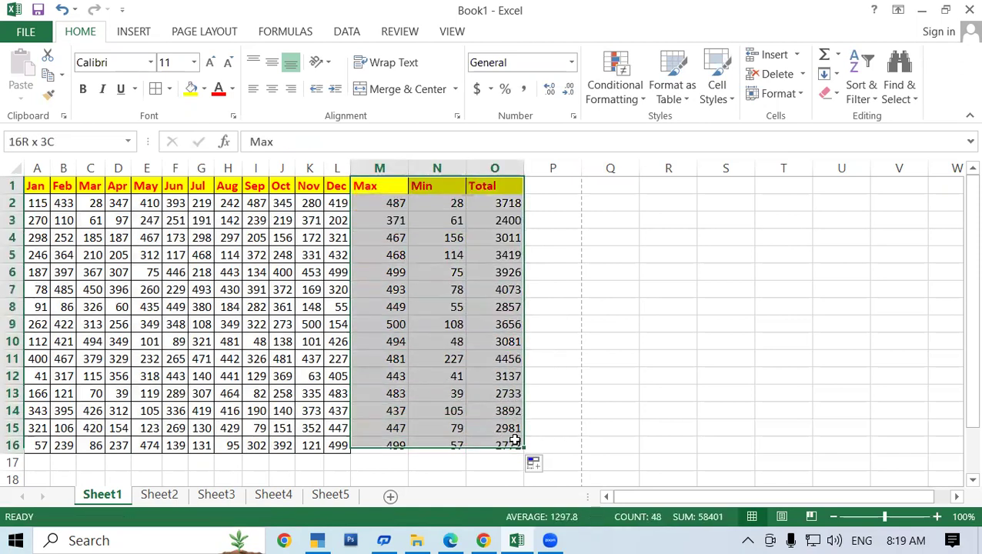
pyautogui.moveTo(442, 238); pyautogui.dragTo(408, 291)
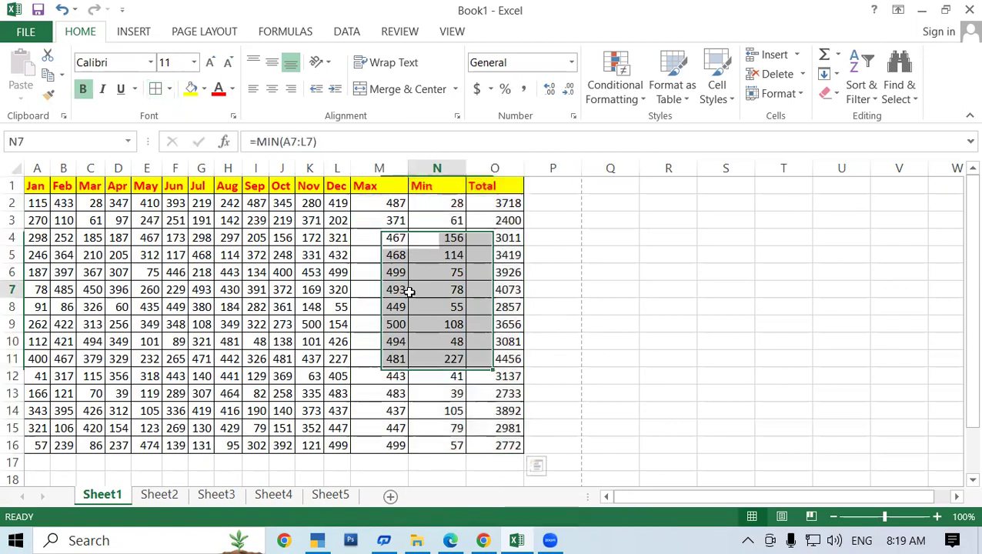
pyautogui.click(409, 291)
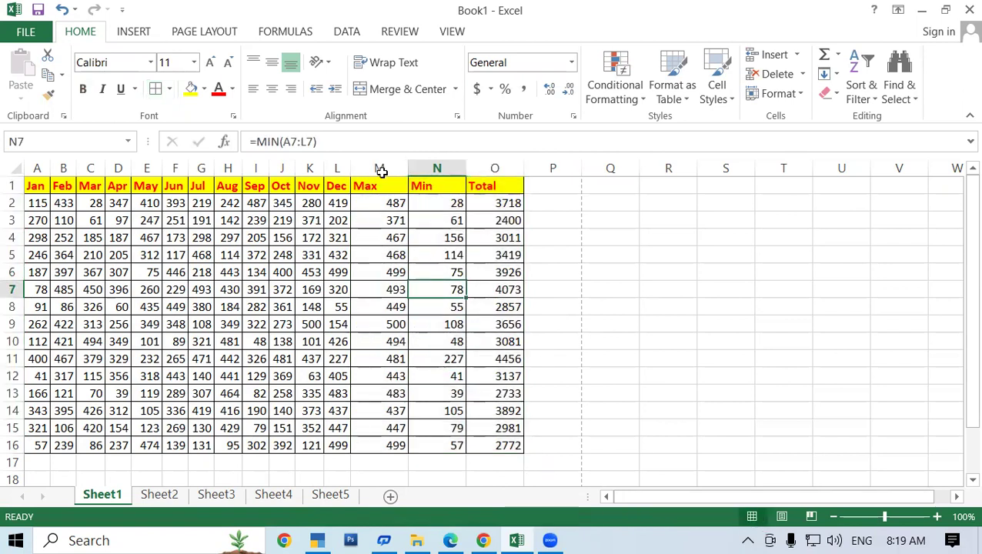
pyautogui.click(281, 201)
pyautogui.moveTo(380, 170); pyautogui.dragTo(493, 169)
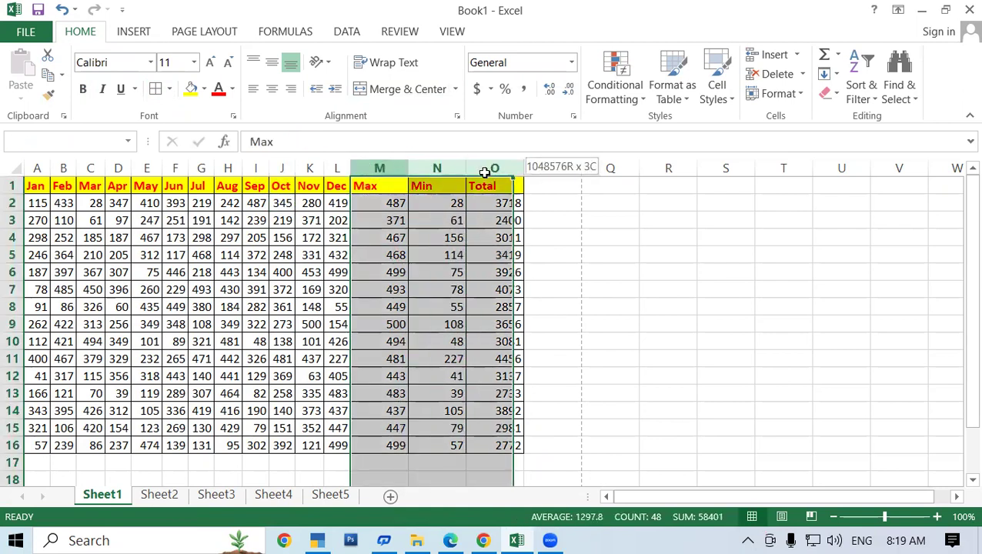
pyautogui.doubleClick(466, 168)
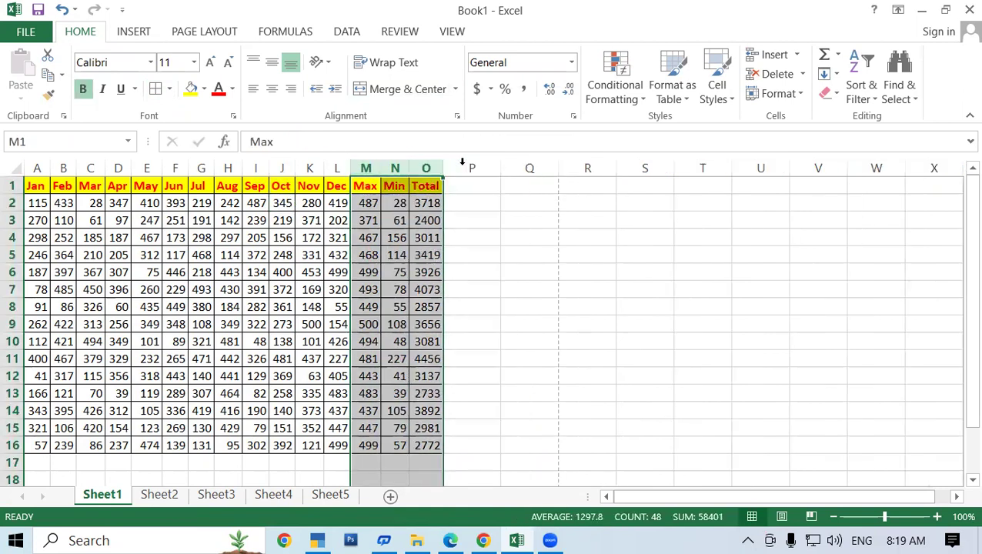
pyautogui.click(396, 234)
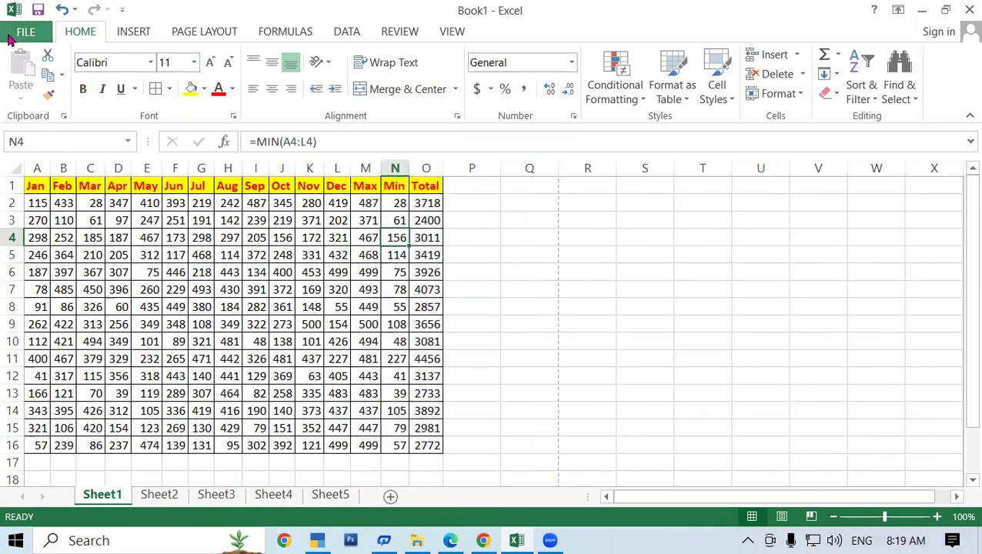
# - Check the print preview showing the whole Jan–Total table on one page, then go back
pyautogui.click(14, 34)
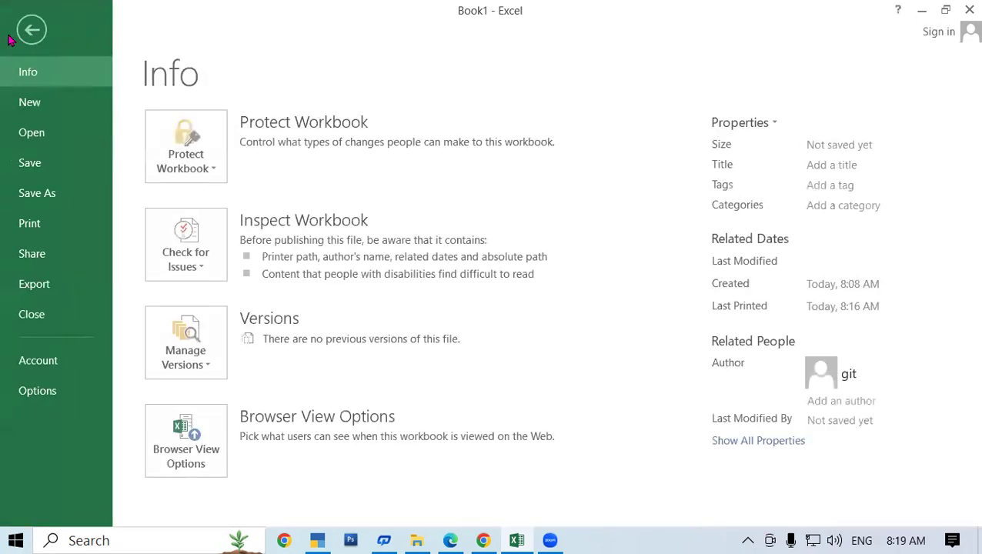
pyautogui.click(58, 228)
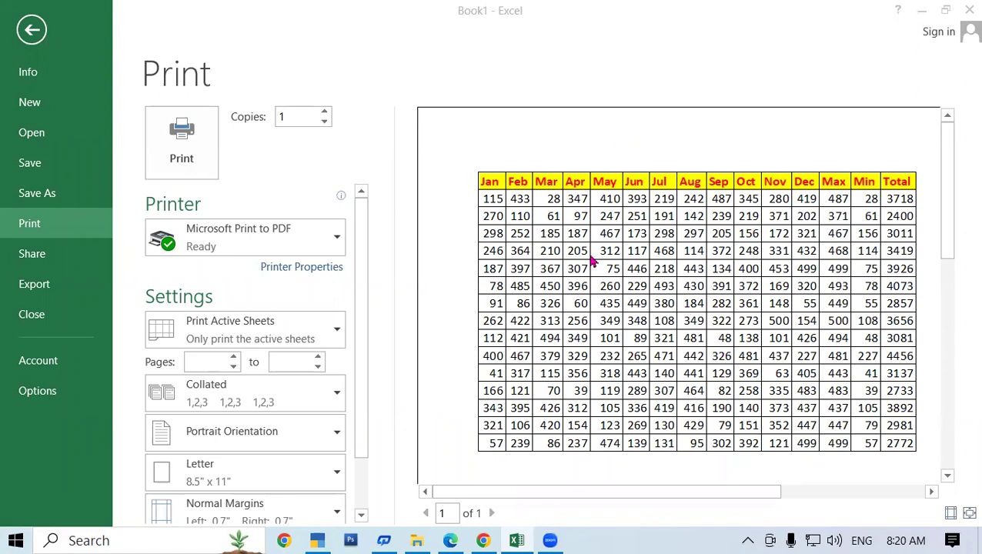
pyautogui.click(31, 35)
# - Fill the block L1:O16 right into columns P–S, adding new Jan, Max, Min and Total columns
pyautogui.click(30, 31)
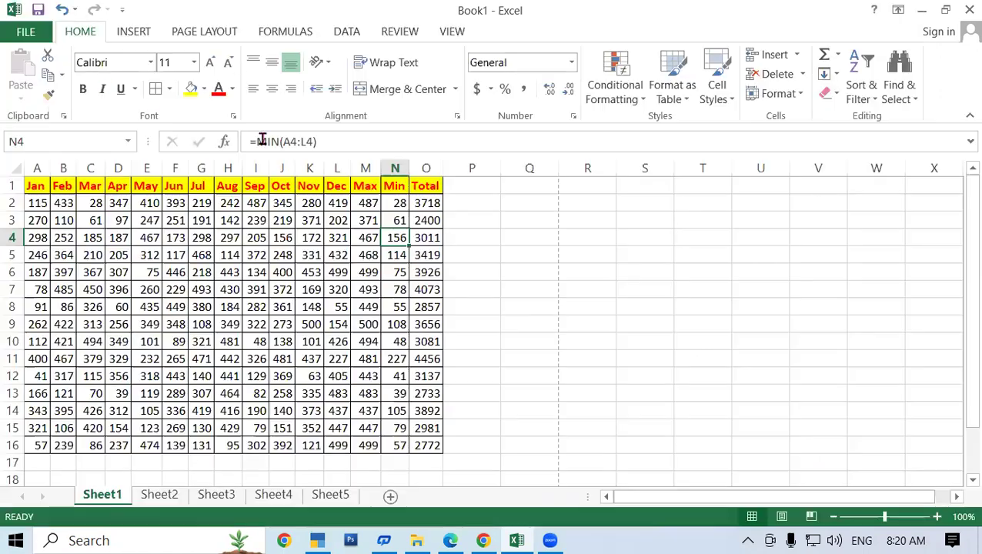
pyautogui.click(502, 221)
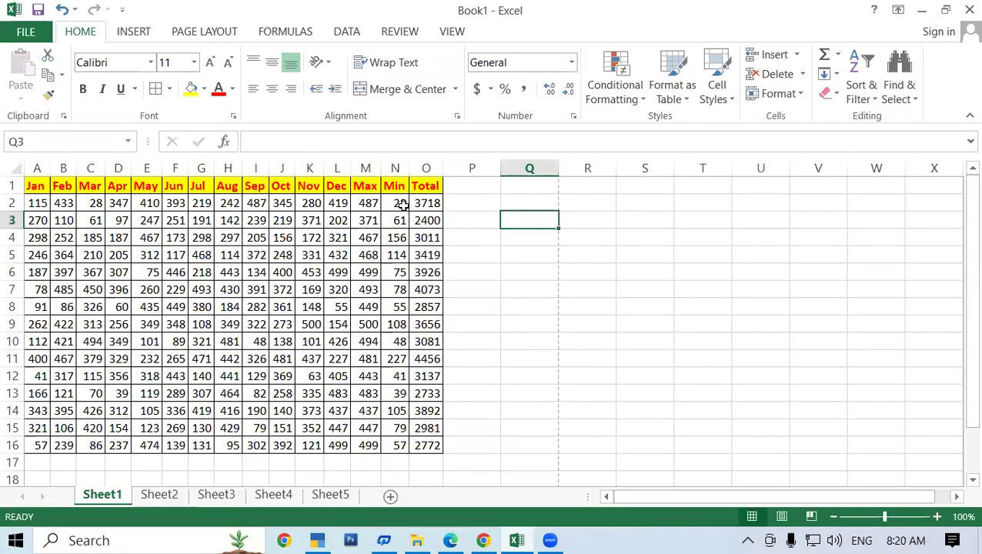
pyautogui.moveTo(332, 185)
pyautogui.mouseDown()
pyautogui.moveTo(445, 453)
pyautogui.moveTo(656, 435)
pyautogui.mouseUp()
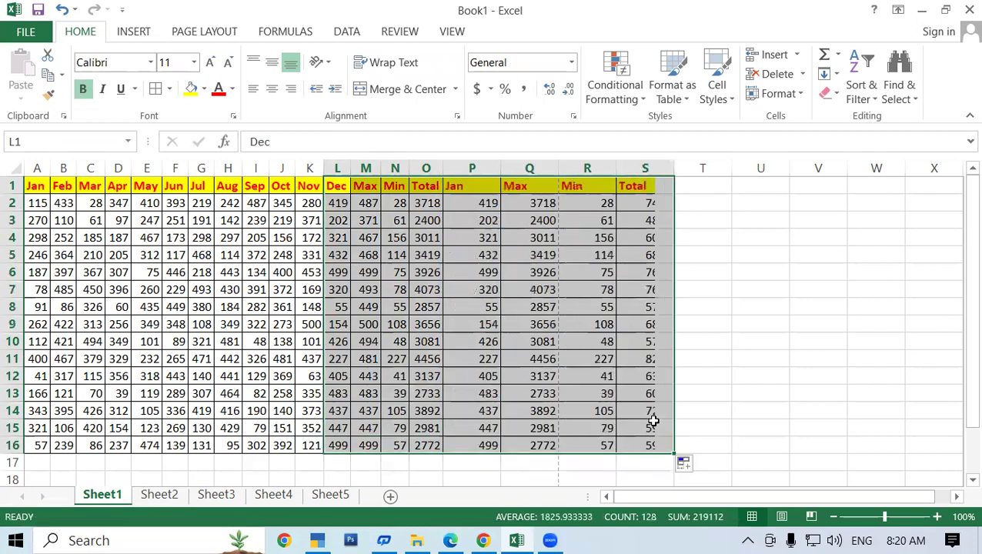
pyautogui.click(548, 255)
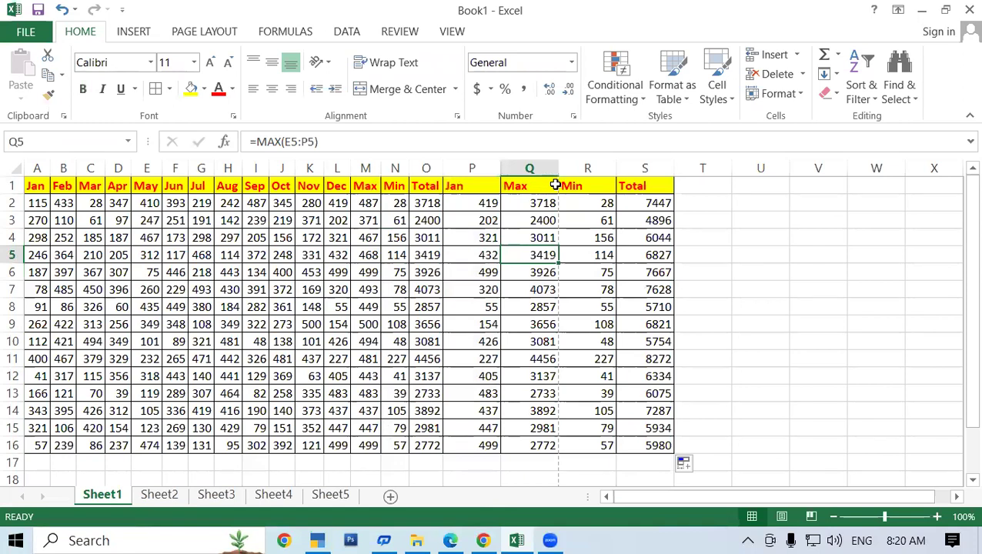
pyautogui.click(642, 266)
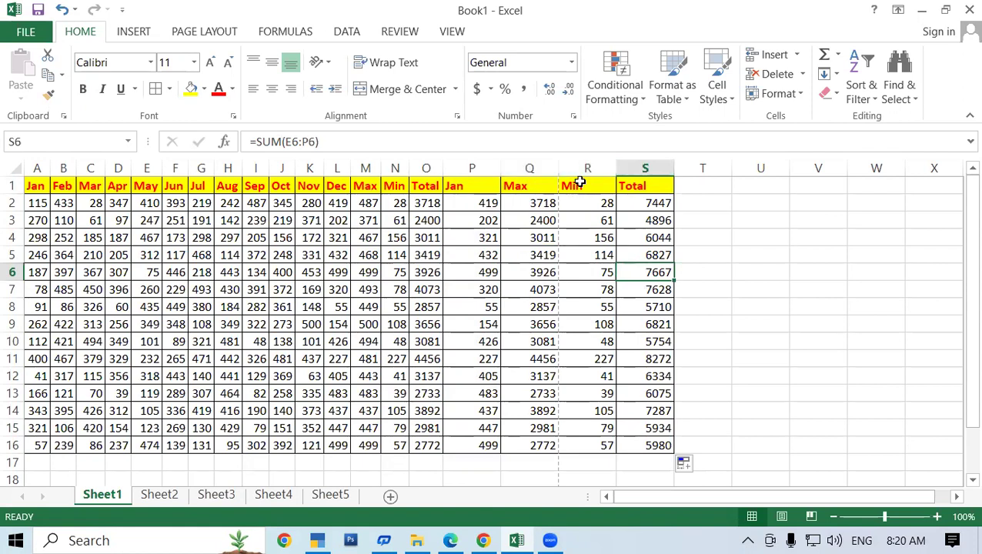
pyautogui.click(26, 34)
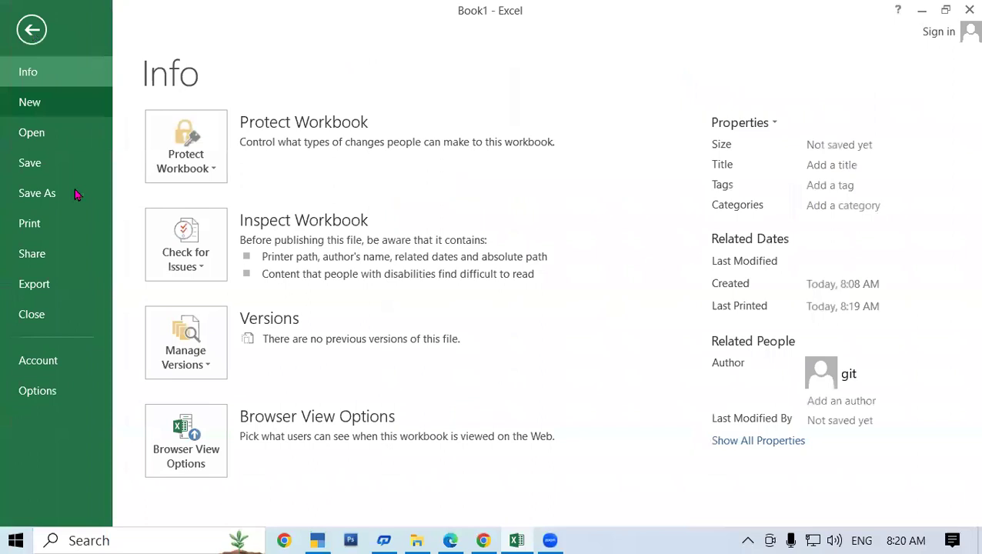
# - Preview the widened printout and view page 2 of 2, holding the Min and Total columns
pyautogui.click(59, 226)
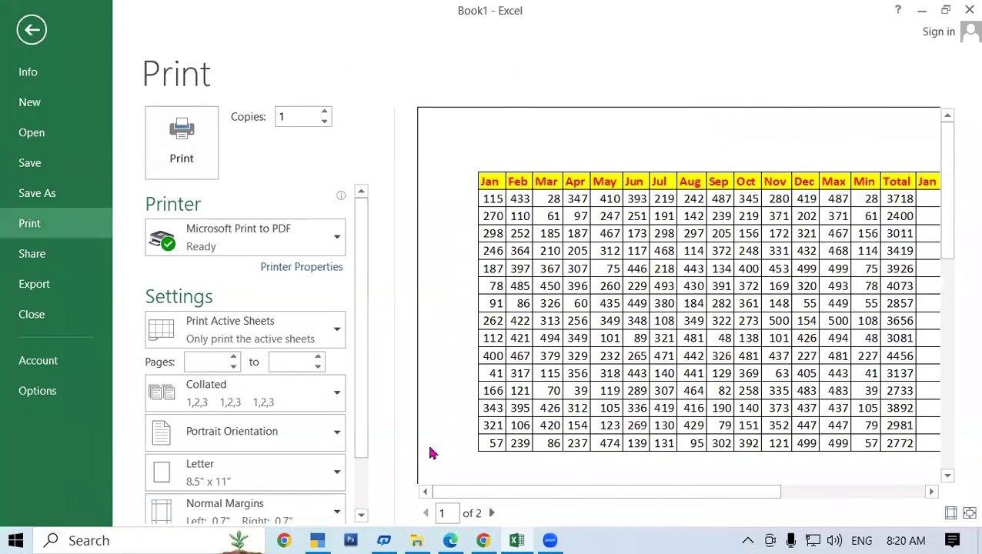
pyautogui.moveTo(709, 491); pyautogui.dragTo(779, 491)
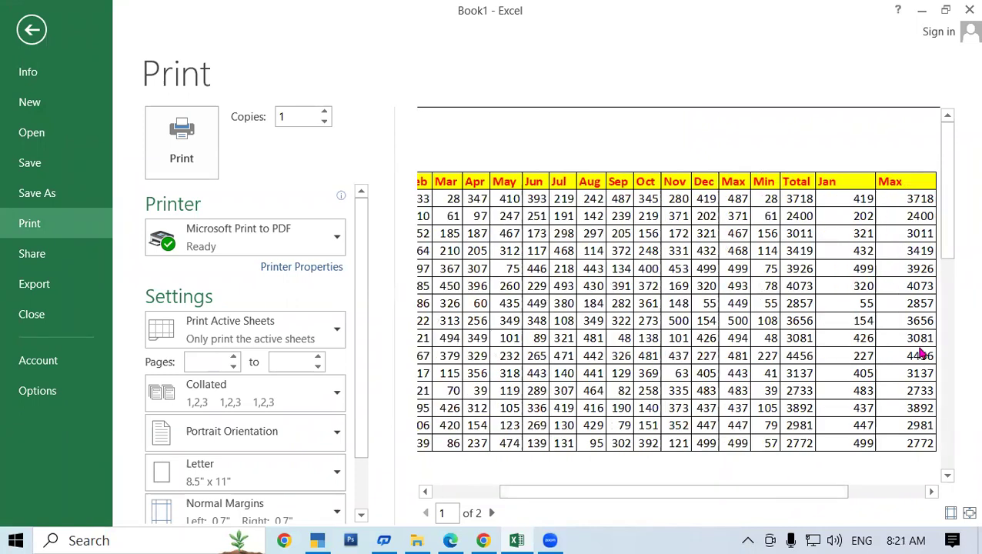
pyautogui.click(493, 514)
pyautogui.moveTo(656, 491); pyautogui.dragTo(557, 493)
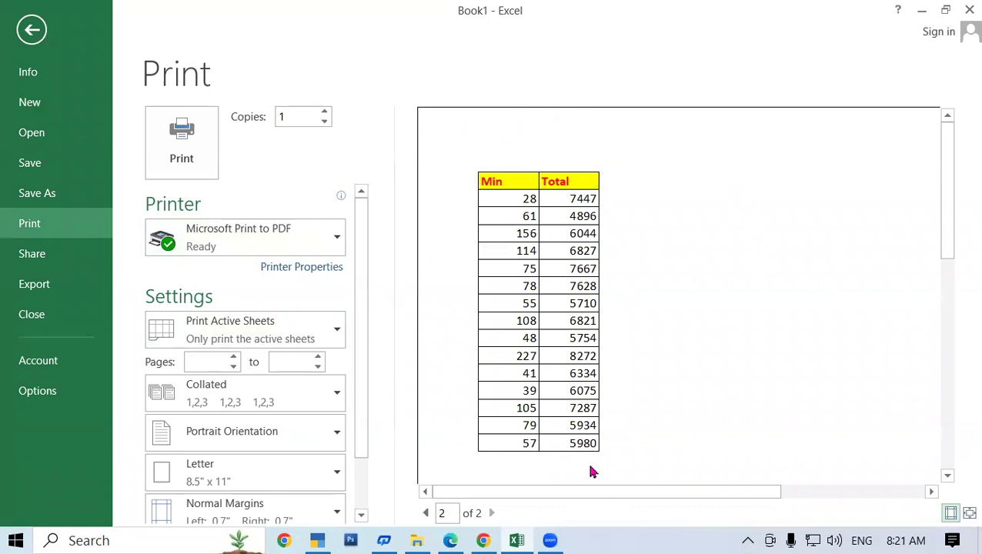
pyautogui.click(30, 30)
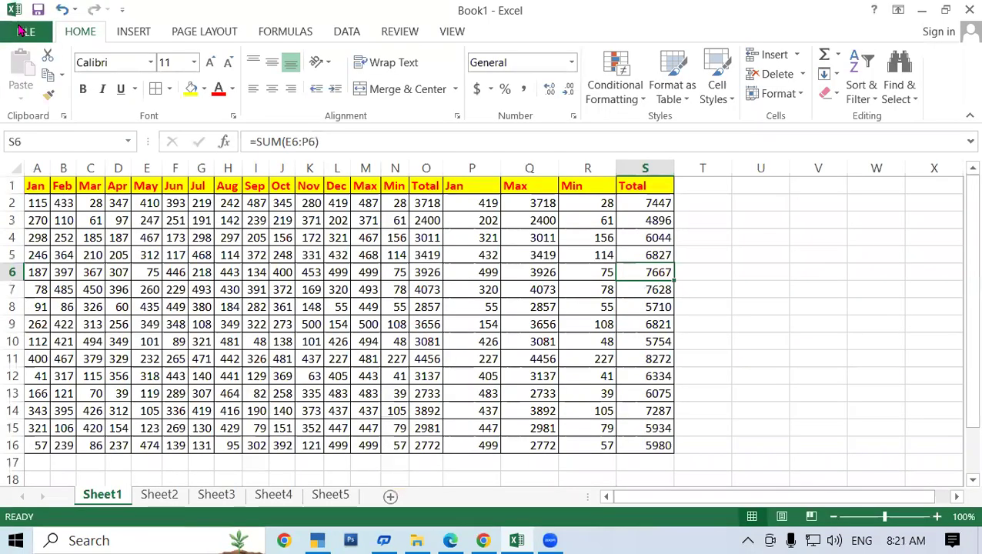
pyautogui.click(569, 255)
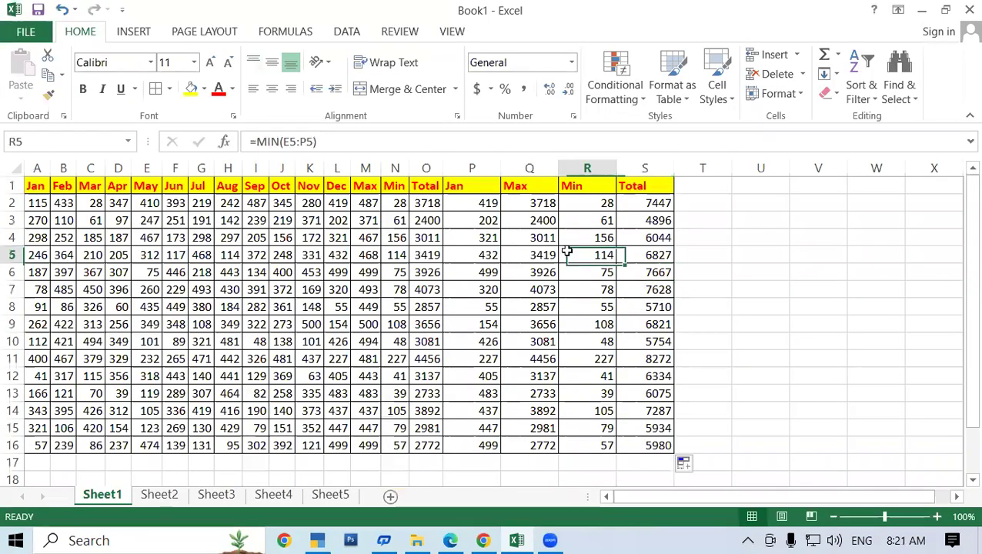
pyautogui.moveTo(478, 168)
pyautogui.mouseDown()
pyautogui.moveTo(537, 183)
pyautogui.moveTo(659, 185)
pyautogui.mouseUp()
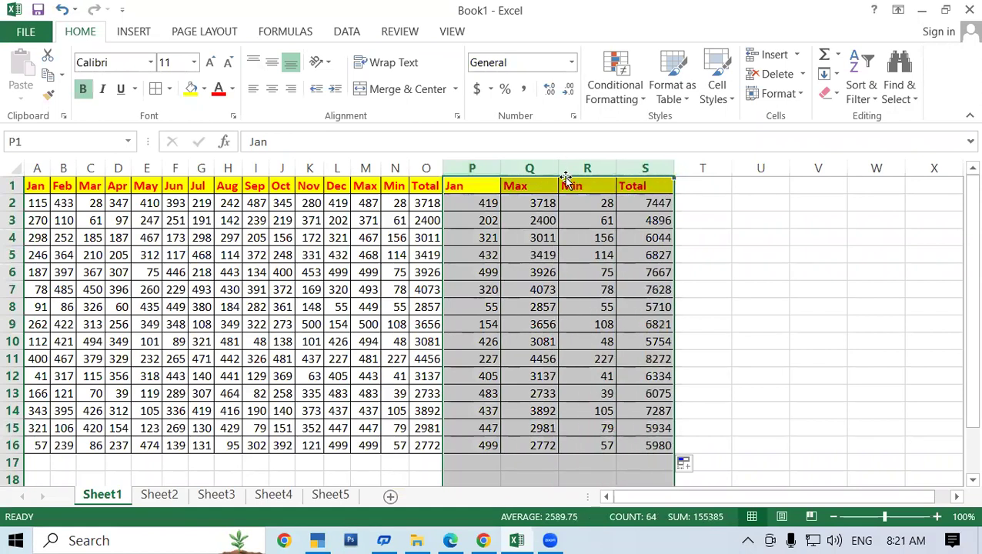
pyautogui.doubleClick(556, 167)
pyautogui.click(559, 271)
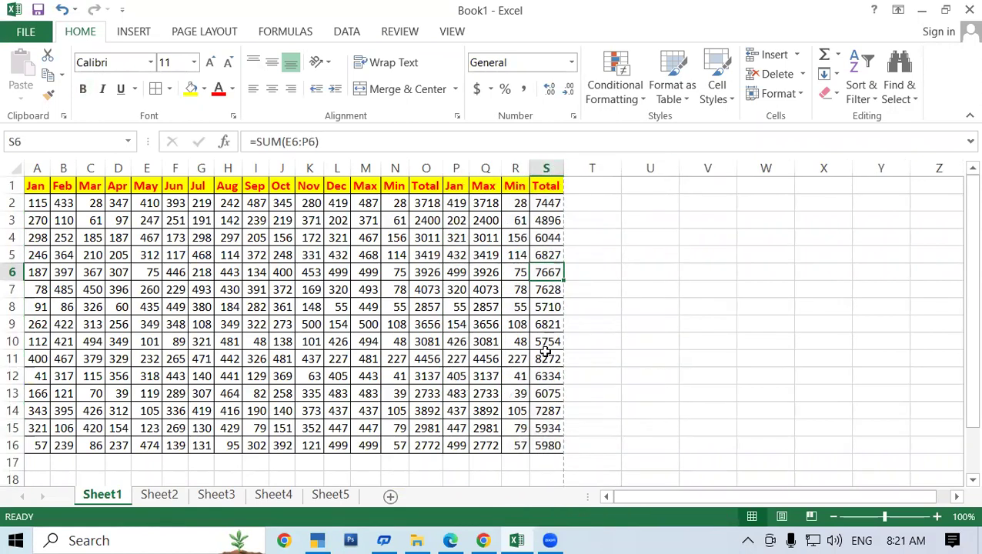
pyautogui.moveTo(515, 186)
pyautogui.mouseDown()
pyautogui.moveTo(549, 446)
pyautogui.moveTo(655, 439)
pyautogui.mouseUp()
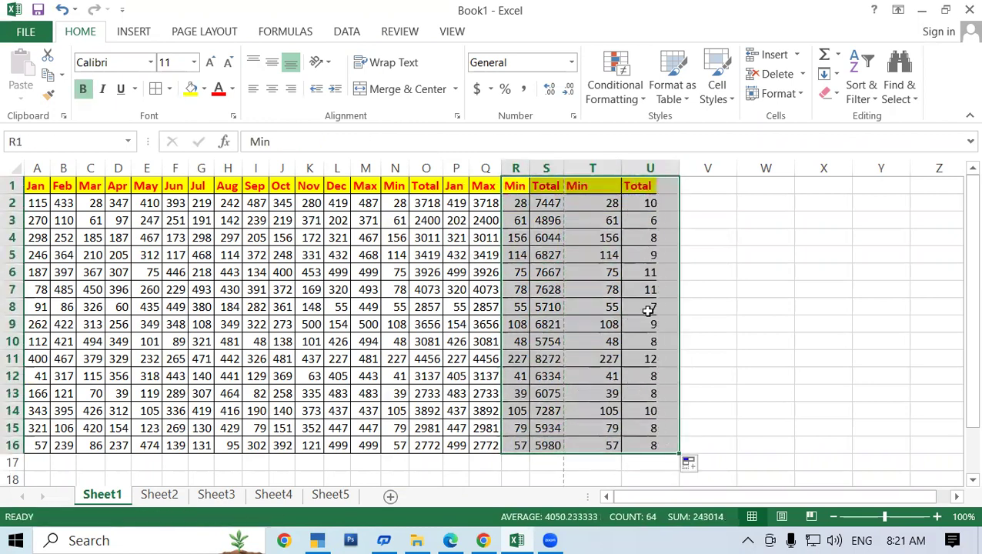
pyautogui.doubleClick(619, 165)
pyautogui.click(582, 273)
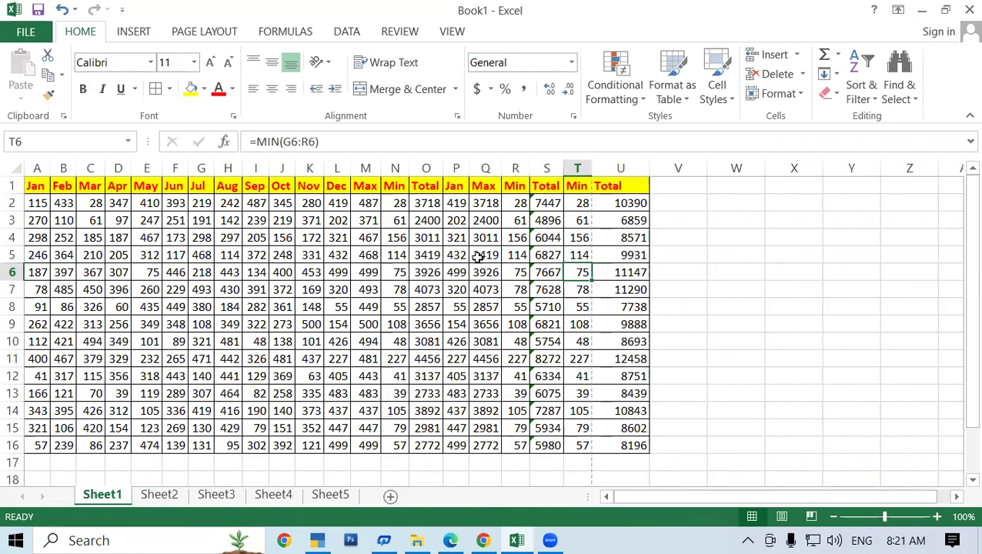
pyautogui.click(26, 31)
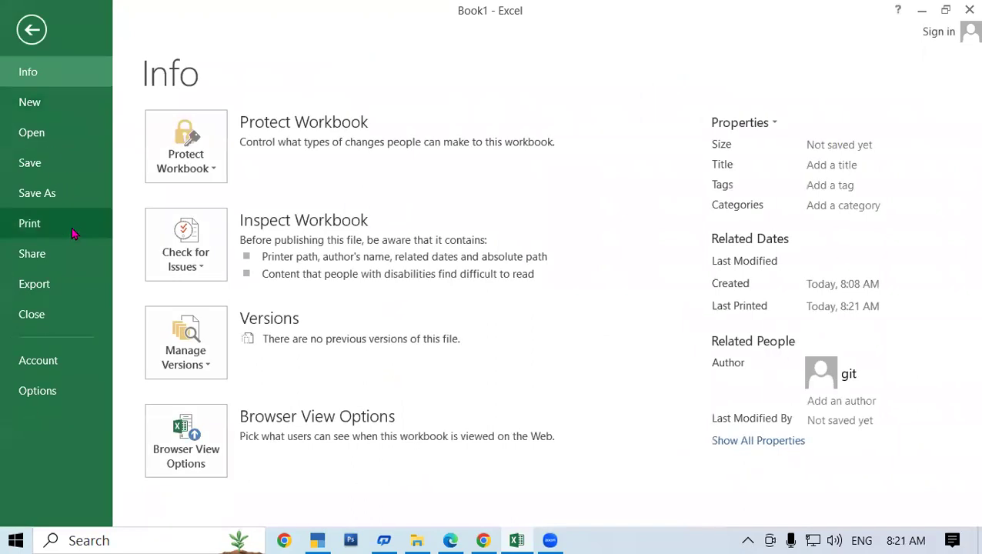
pyautogui.click(69, 224)
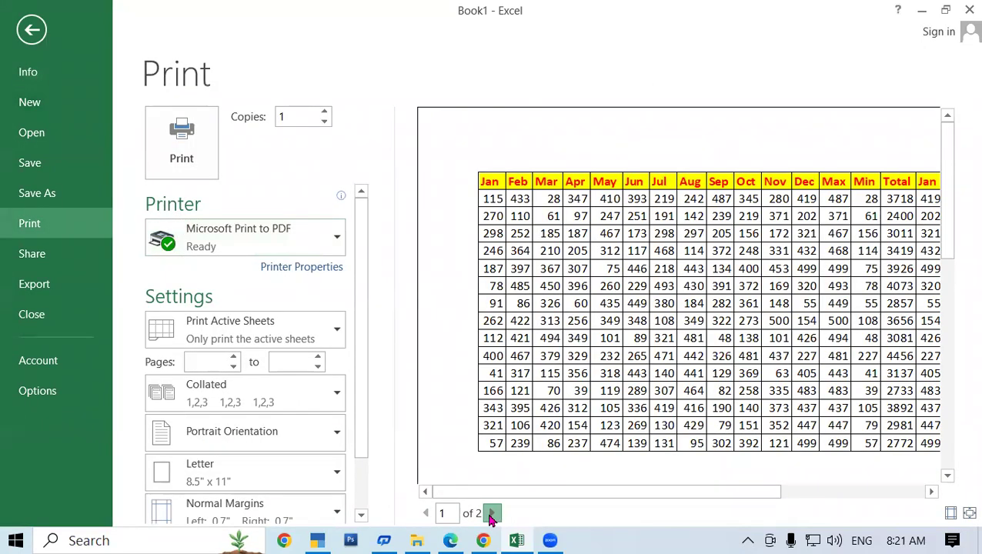
pyautogui.click(491, 512)
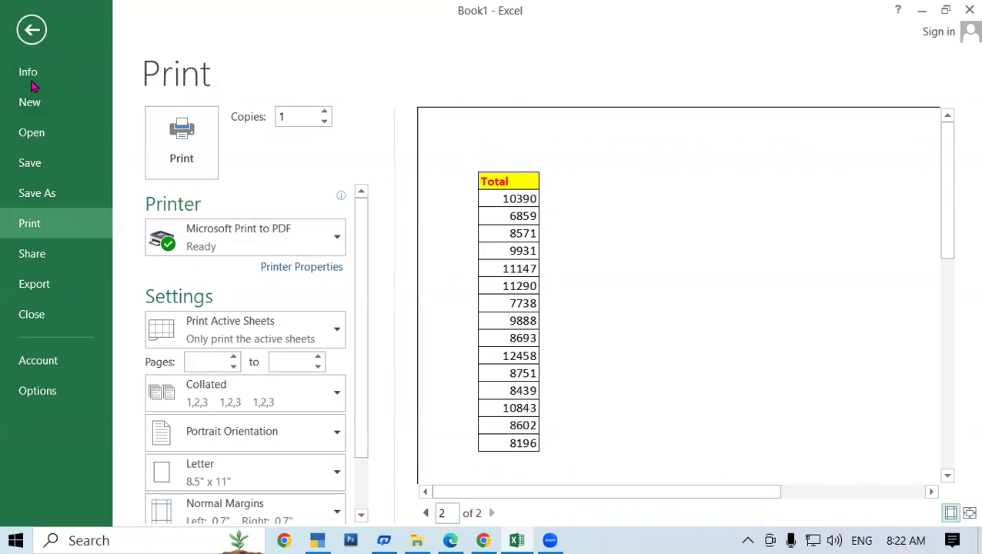
pyautogui.click(38, 30)
# - Set the page orientation to Landscape so the widened table fits one printed page
pyautogui.click(397, 256)
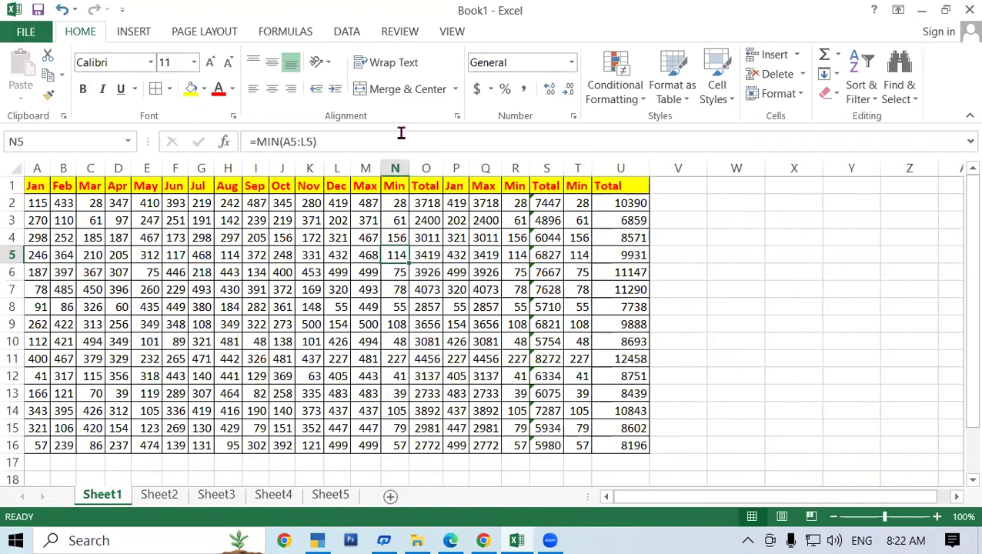
pyautogui.click(216, 34)
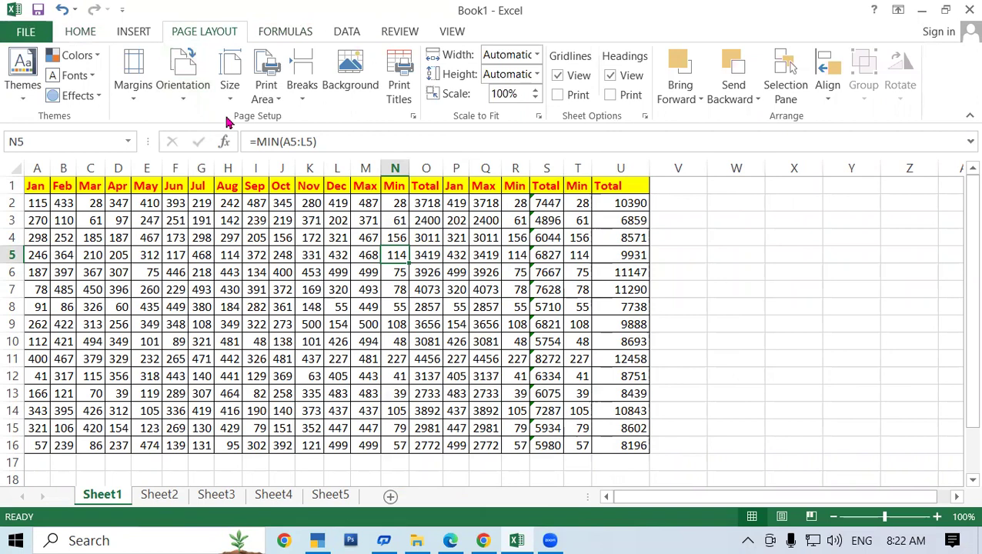
pyautogui.click(474, 287)
pyautogui.click(607, 218)
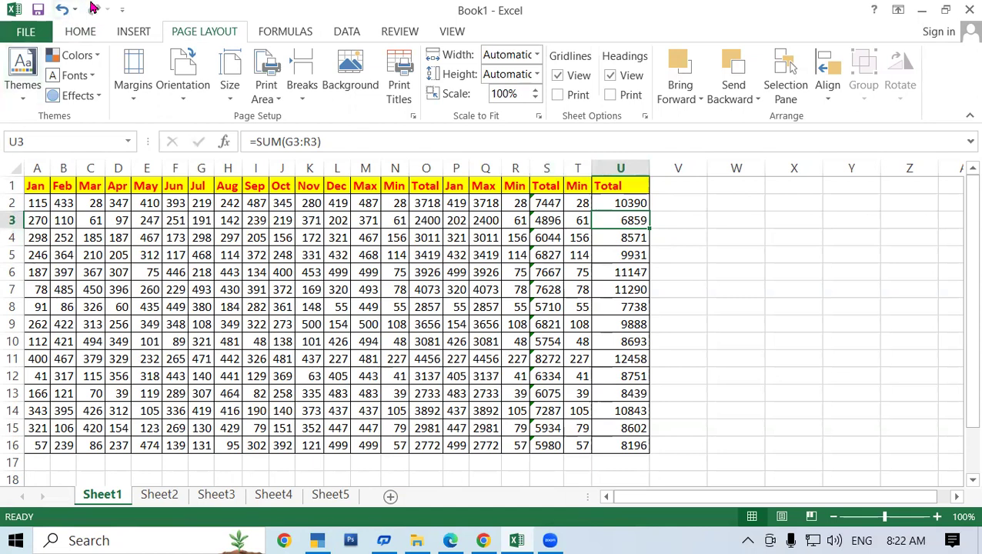
pyautogui.click(183, 101)
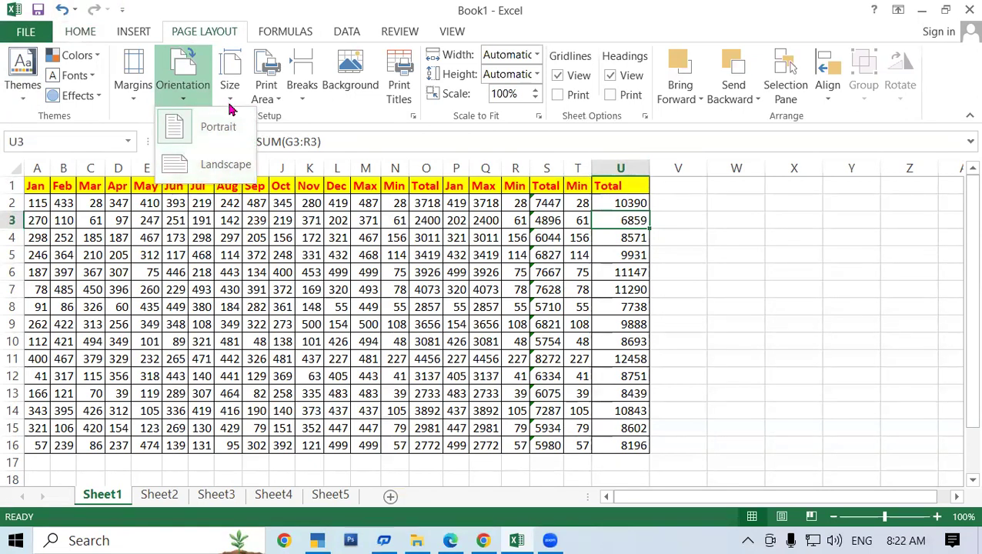
pyautogui.click(234, 167)
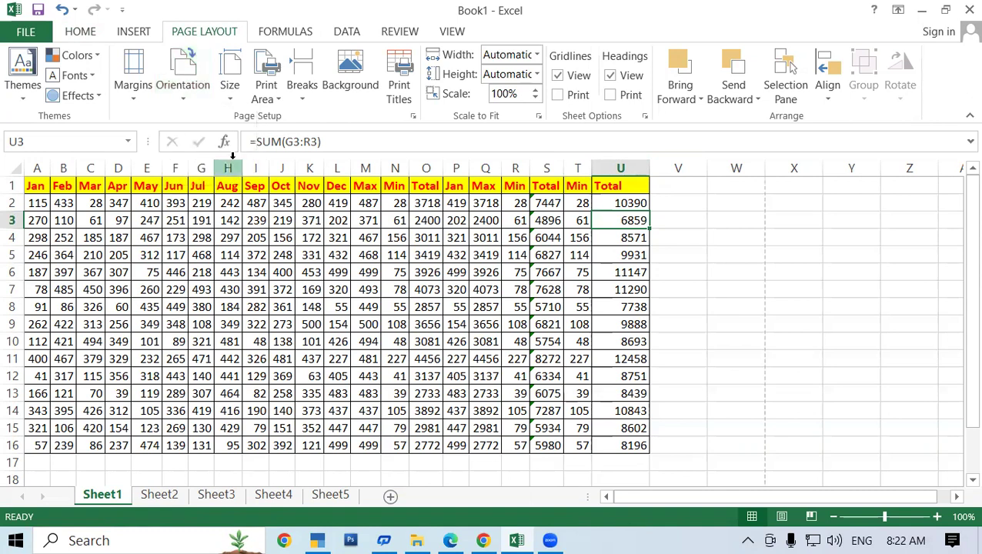
pyautogui.click(663, 288)
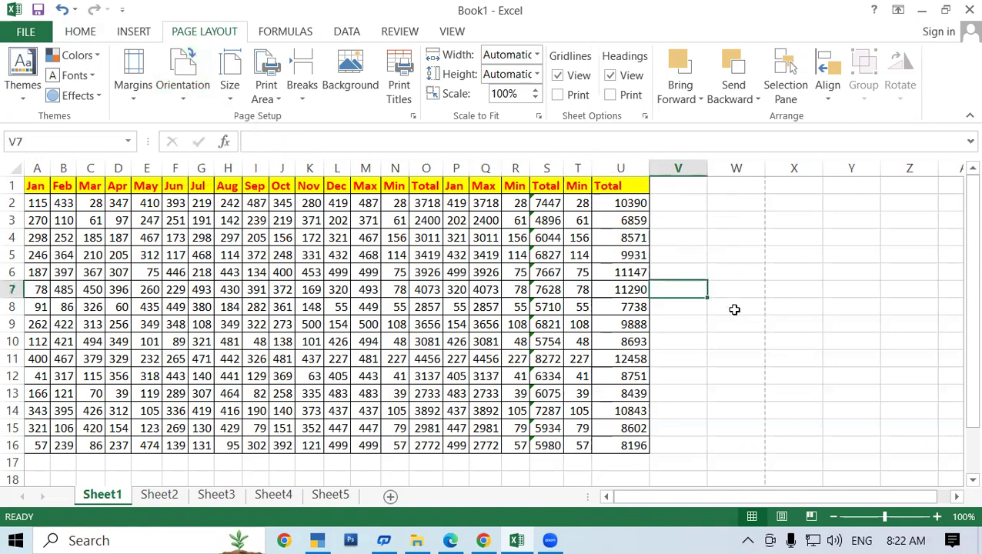
pyautogui.click(22, 31)
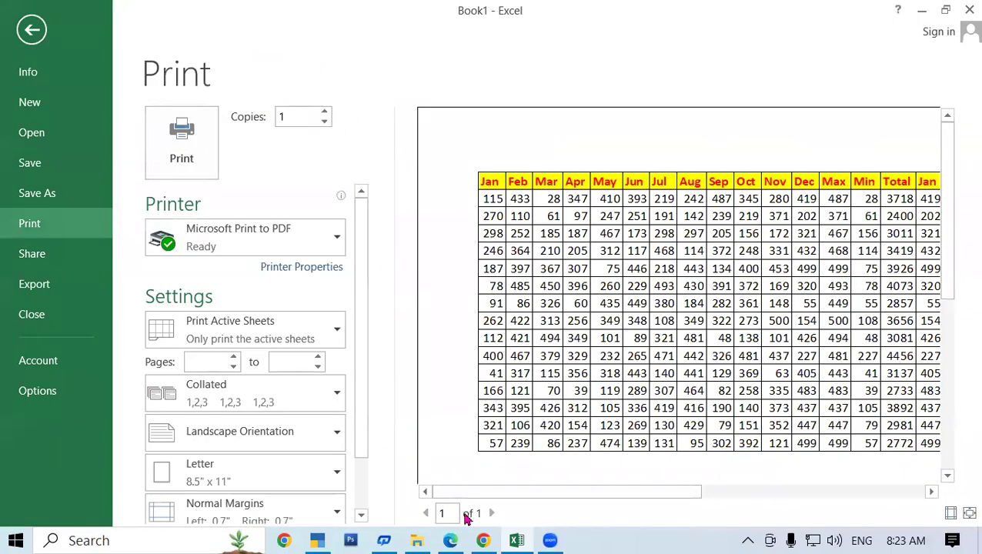
# - Scroll across the one-page landscape preview, then return to the worksheet
pyautogui.moveTo(538, 488); pyautogui.dragTo(737, 486)
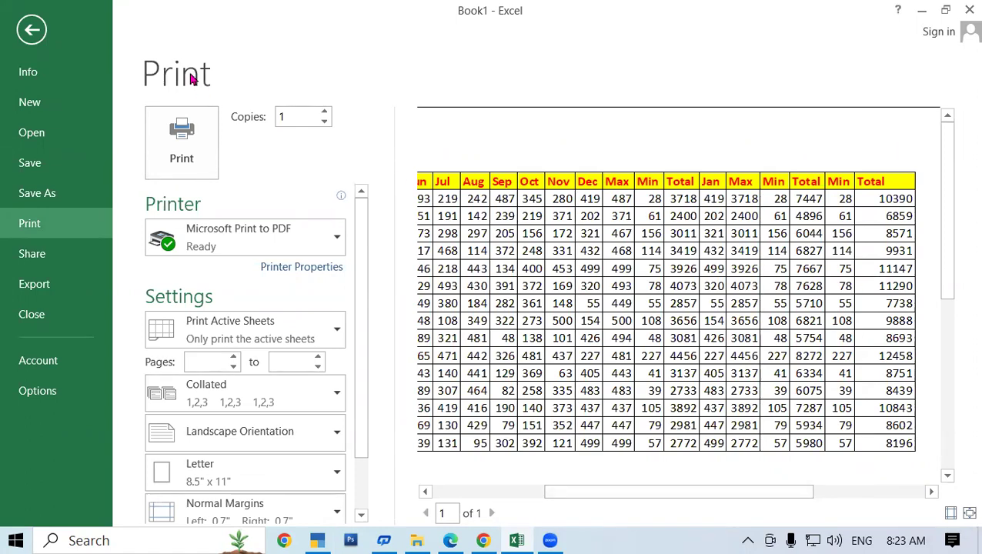
pyautogui.click(29, 33)
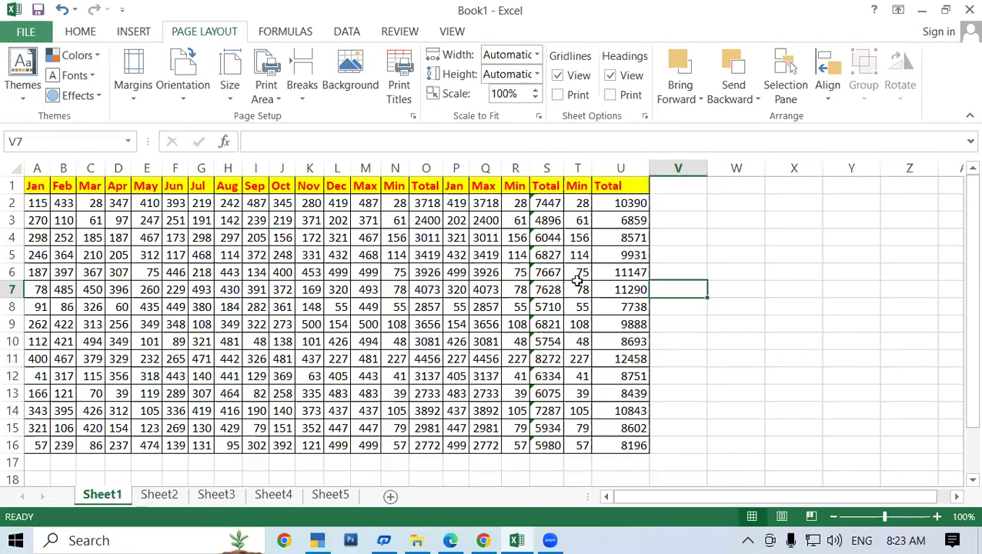
pyautogui.click(577, 285)
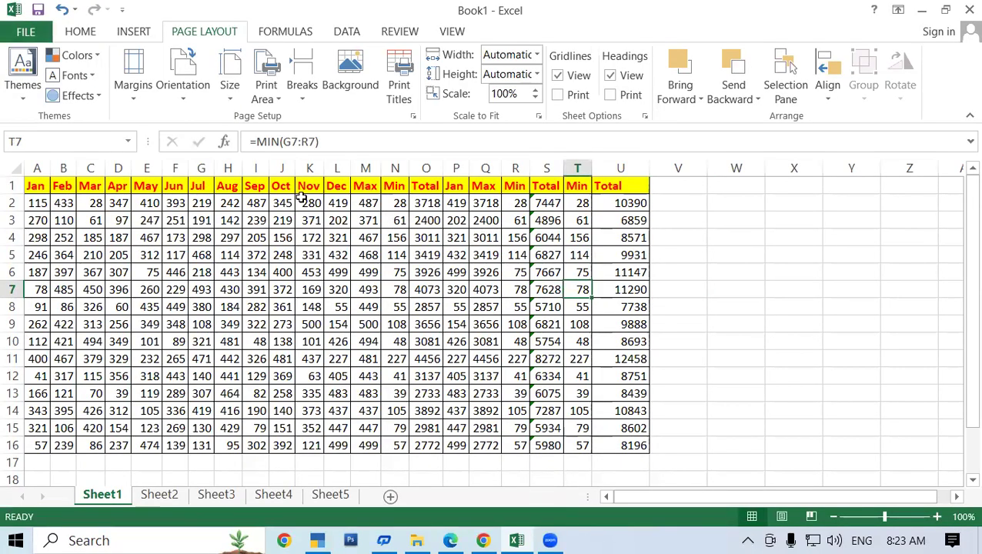
pyautogui.scroll(-1, 396, 260)
pyautogui.scroll(-2, 396, 260)
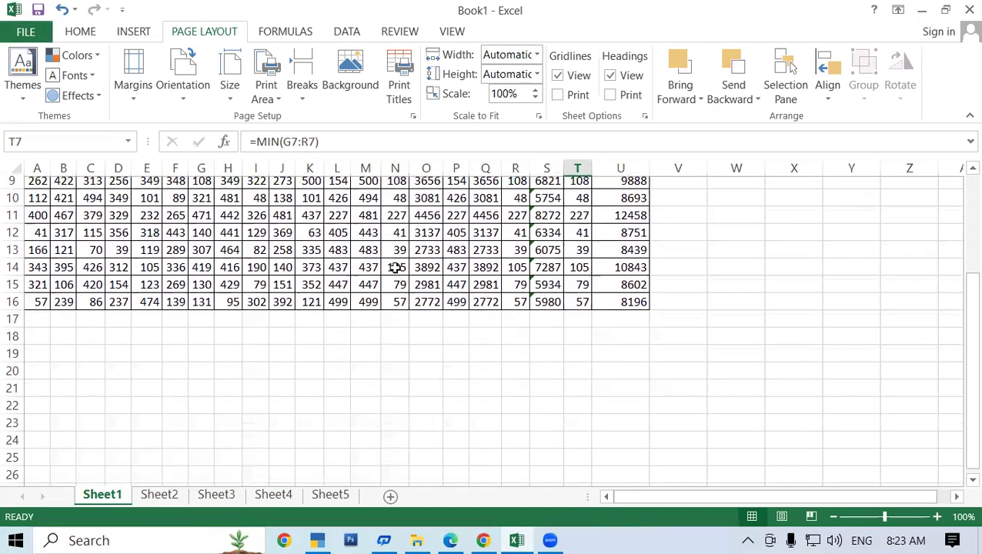
pyautogui.scroll(3, 359, 260)
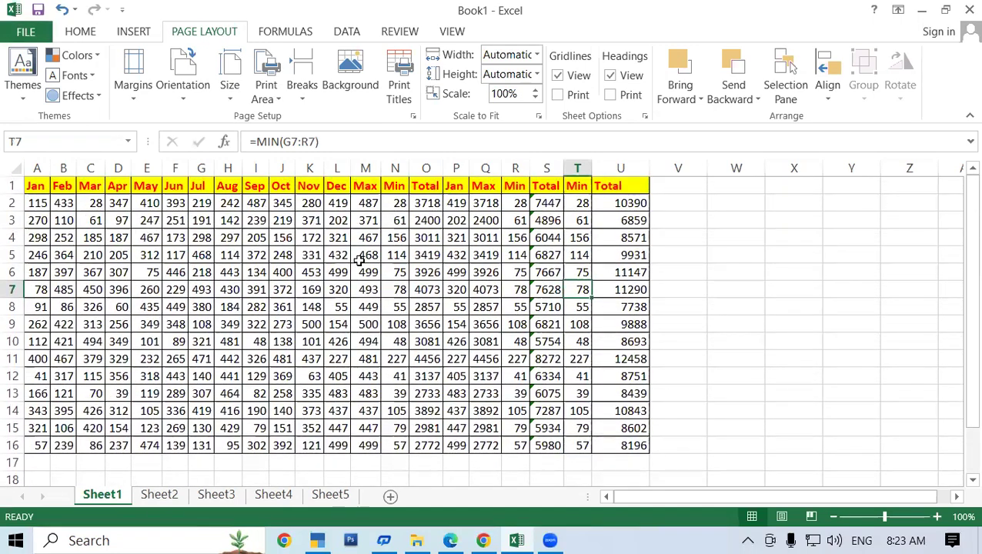
pyautogui.click(183, 86)
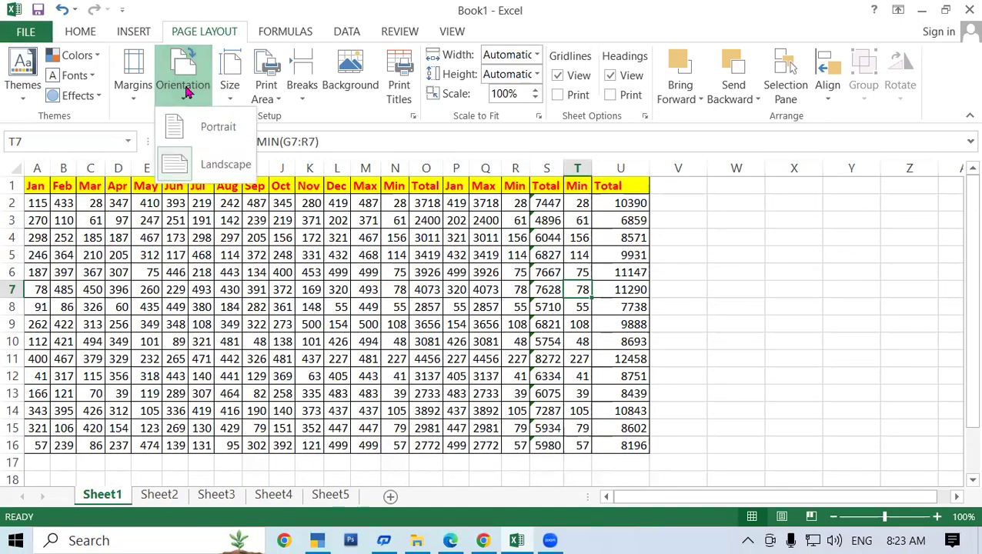
pyautogui.click(121, 114)
pyautogui.click(132, 92)
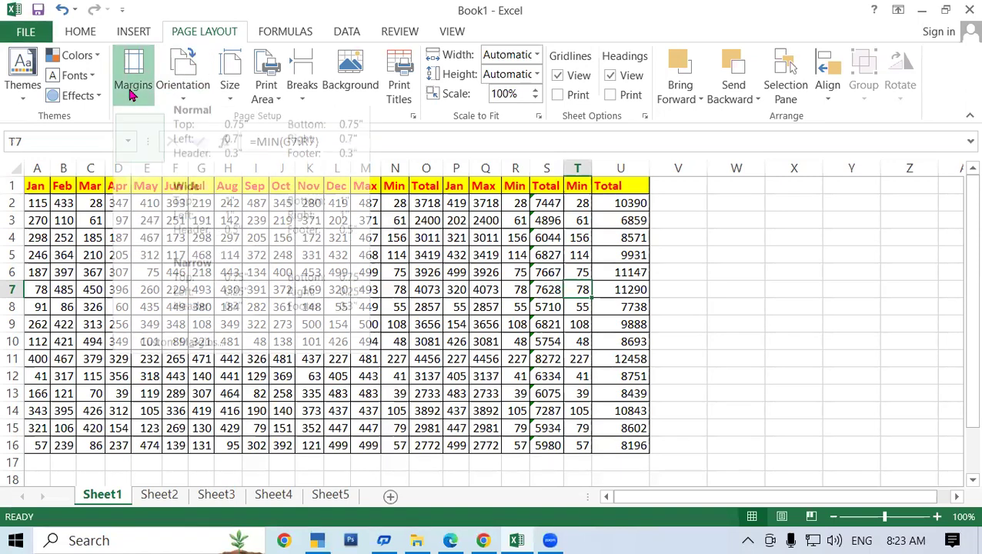
pyautogui.click(554, 315)
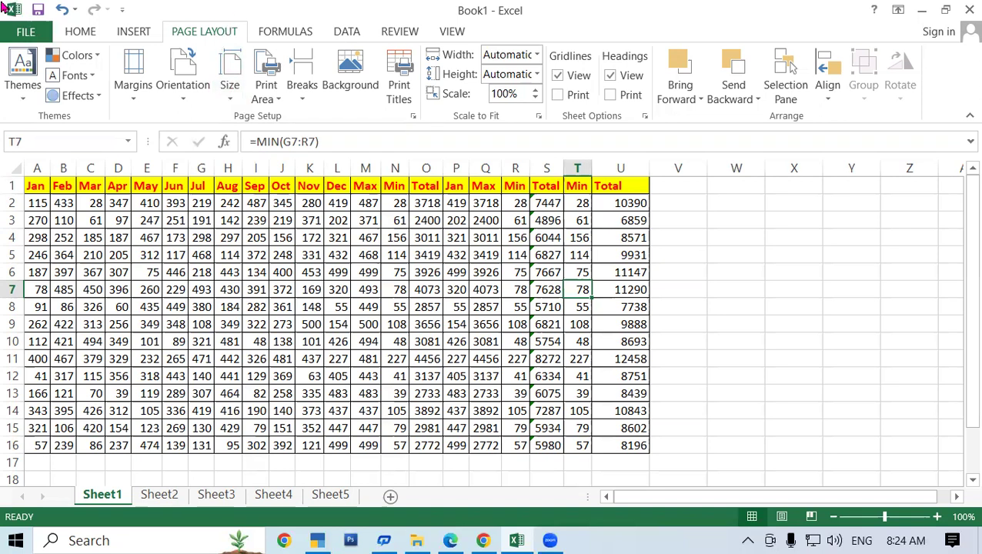
# - Change the sheet's paper size to A4
pyautogui.click(222, 95)
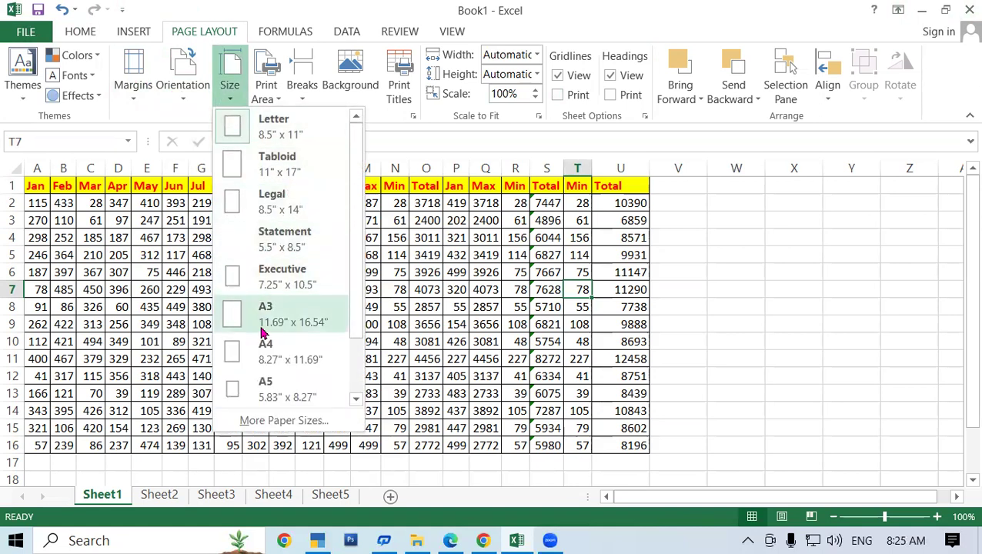
pyautogui.click(269, 358)
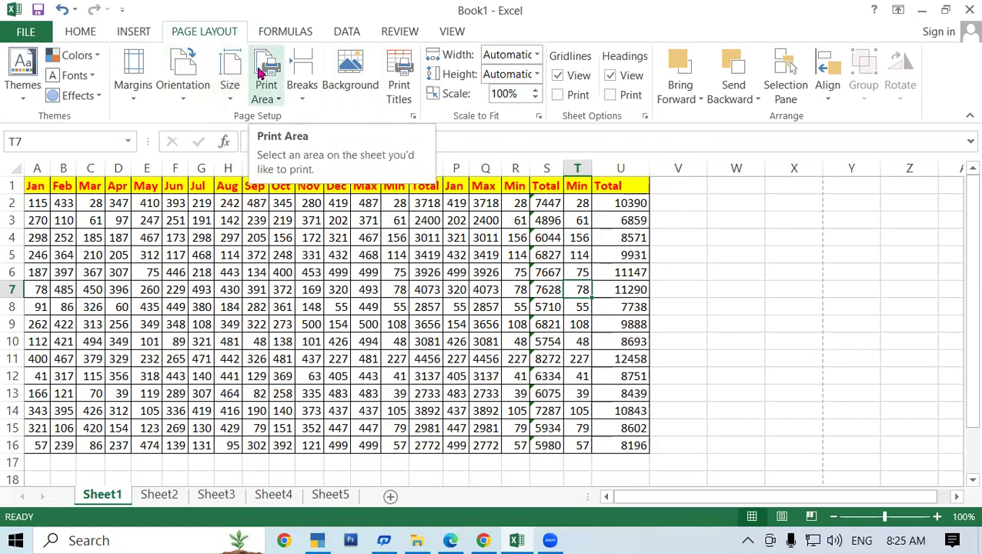
pyautogui.click(184, 354)
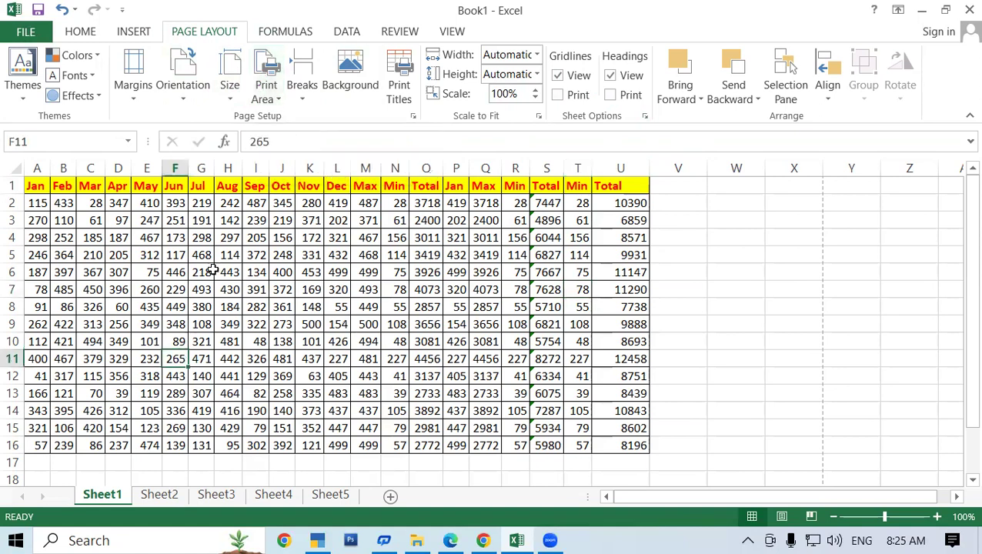
pyautogui.click(224, 269)
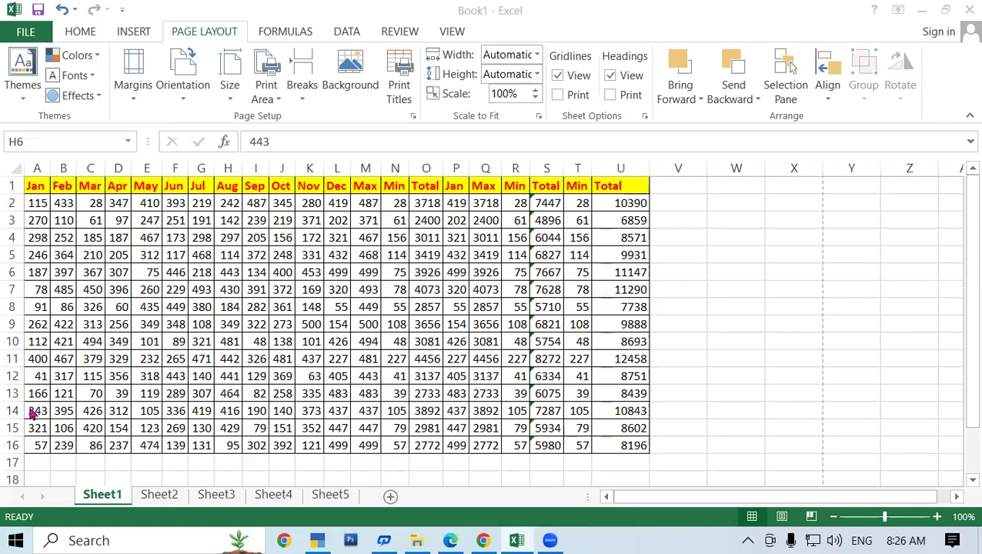
pyautogui.click(498, 259)
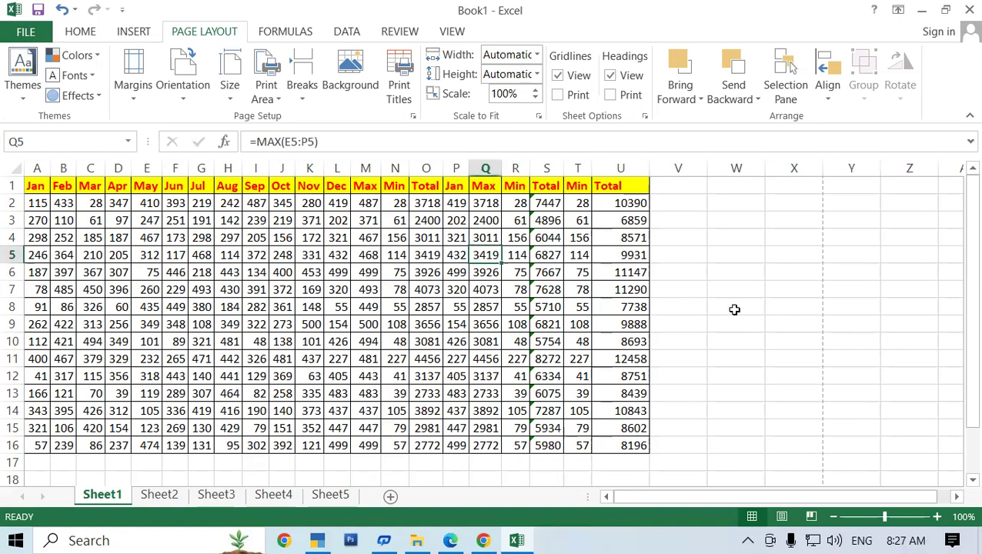
pyautogui.click(772, 220)
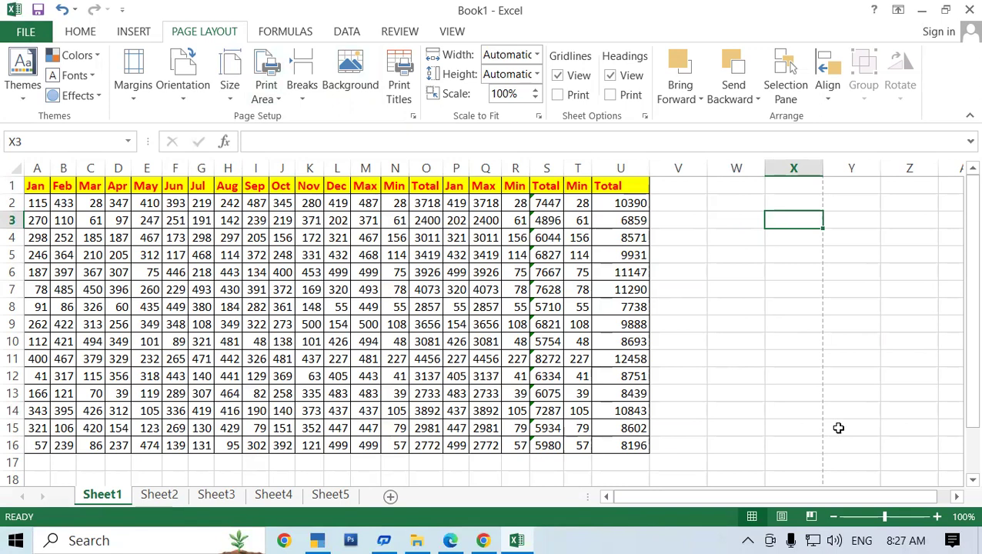
pyautogui.moveTo(171, 329); pyautogui.dragTo(175, 360)
pyautogui.click(536, 360)
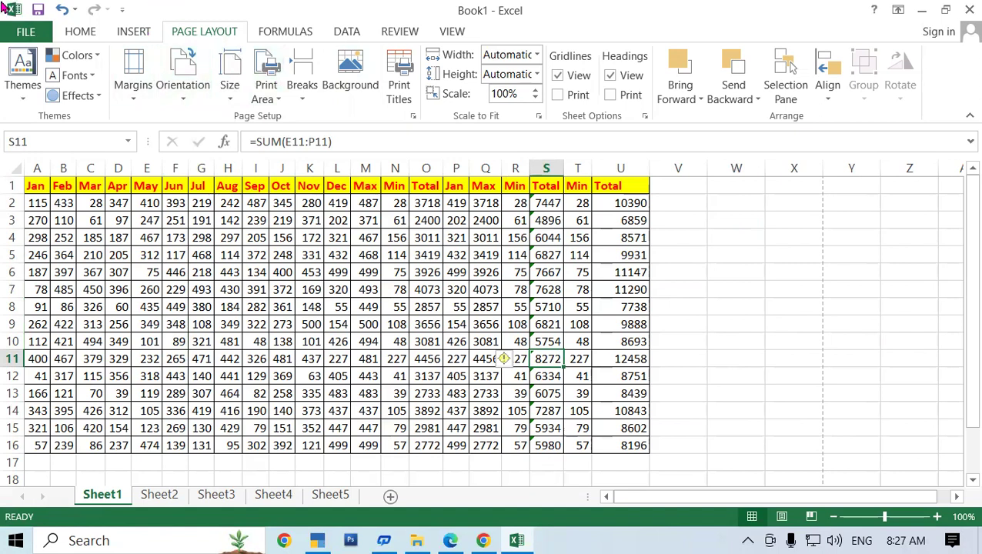
pyautogui.click(364, 355)
pyautogui.click(312, 290)
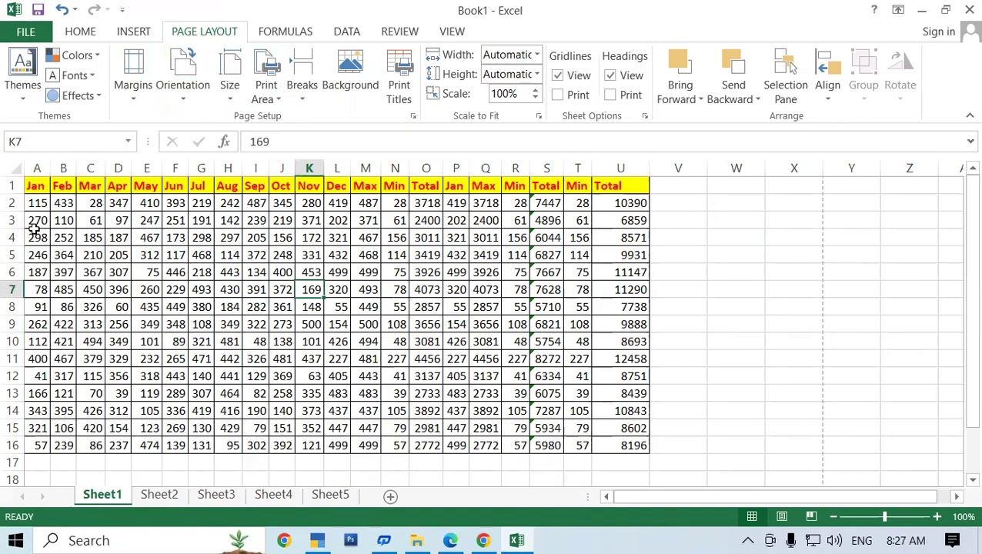
pyautogui.click(42, 273)
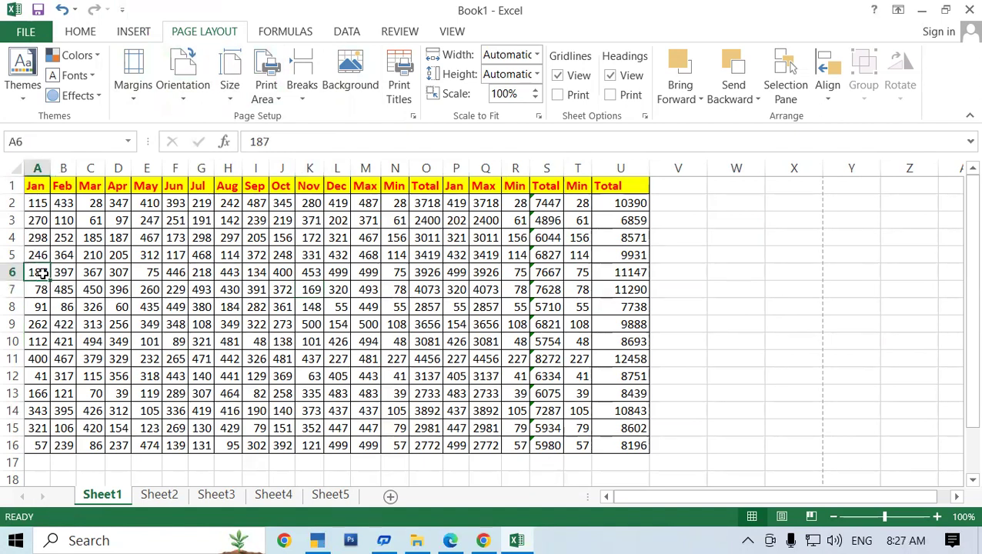
# - Select rows 6–10 across columns A to U and set them as the print area
pyautogui.moveTo(42, 274); pyautogui.dragTo(62, 339)
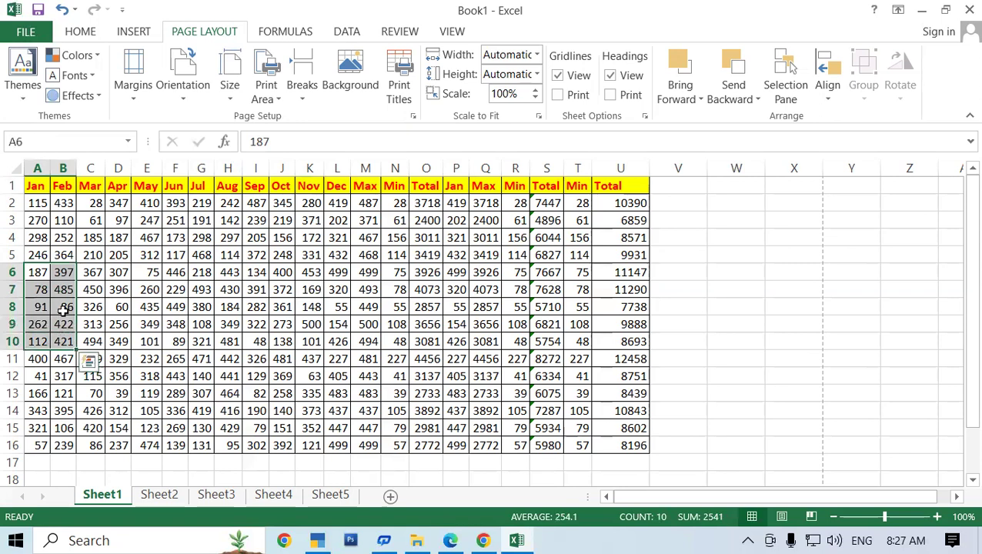
pyautogui.click(40, 273)
pyautogui.moveTo(40, 272)
pyautogui.mouseDown()
pyautogui.moveTo(40, 343)
pyautogui.moveTo(631, 341)
pyautogui.mouseUp()
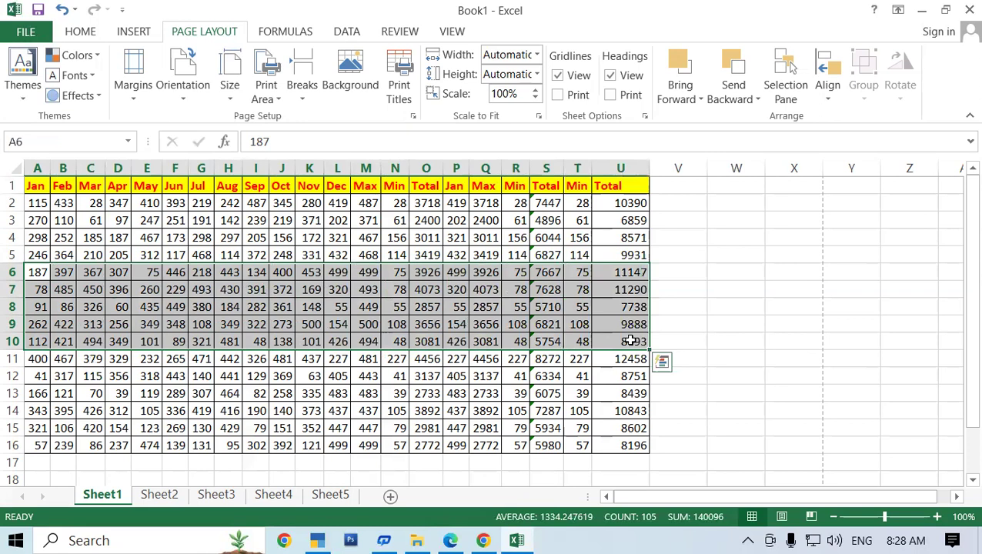
pyautogui.click(263, 99)
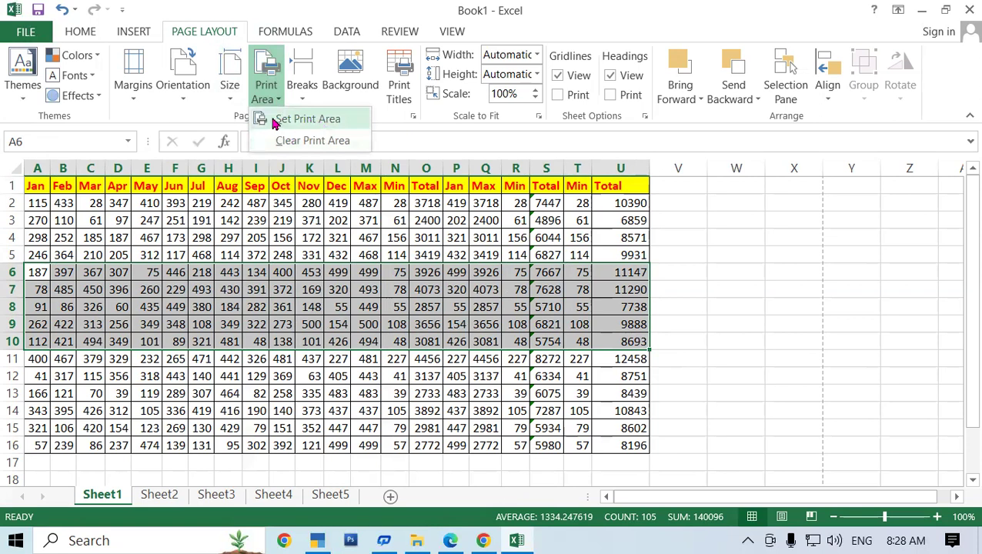
pyautogui.click(327, 125)
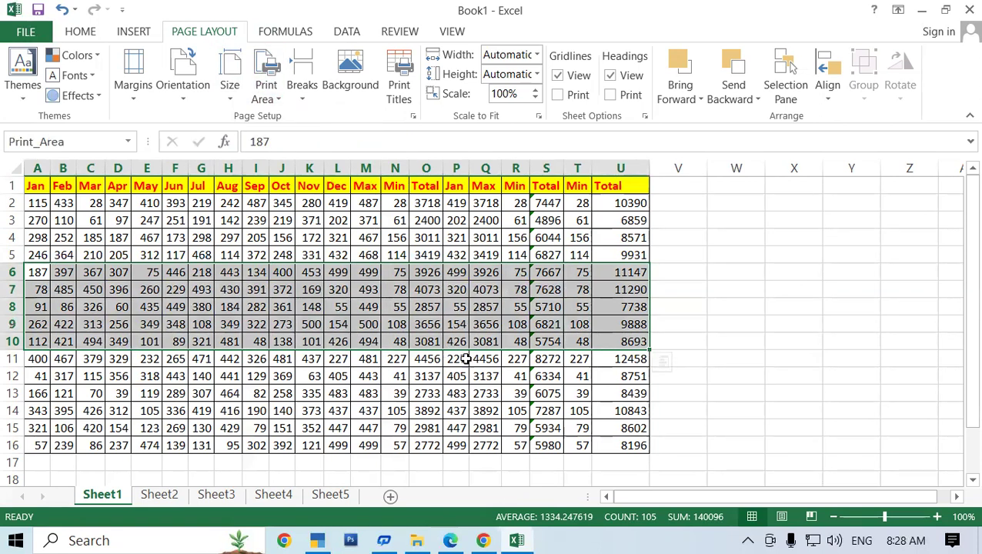
# - Clear the rows 6–10 selection and go to the workbook's File Info page
pyautogui.click(478, 377)
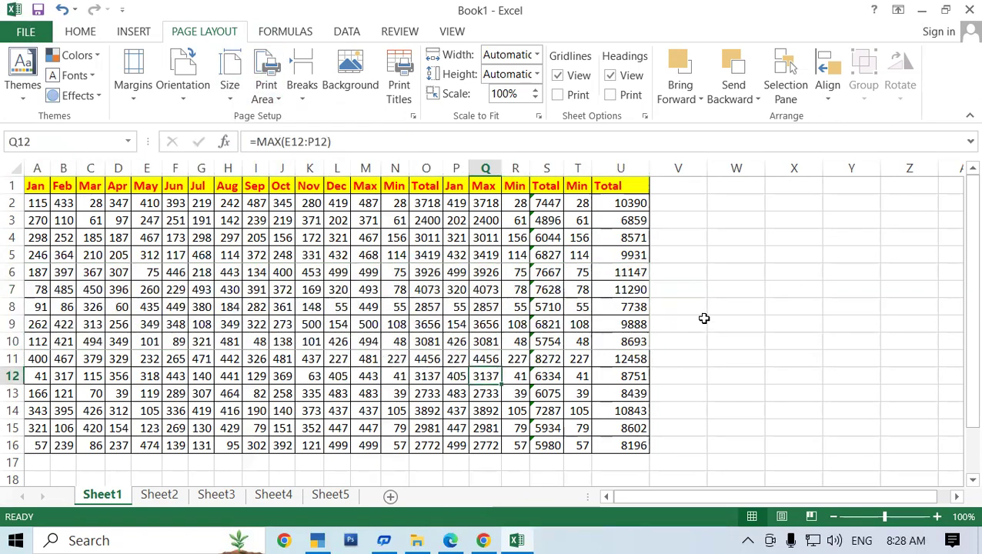
pyautogui.click(690, 290)
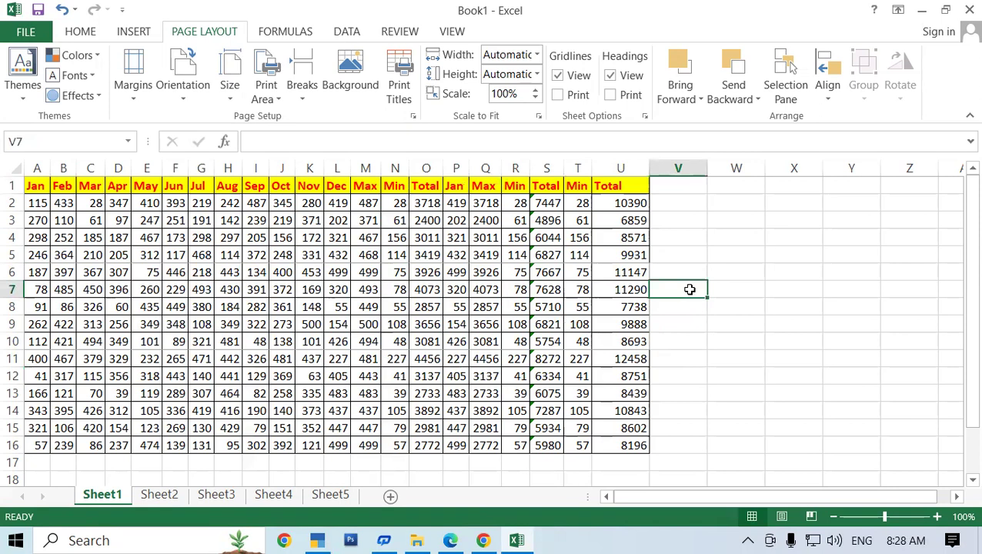
pyautogui.click(17, 37)
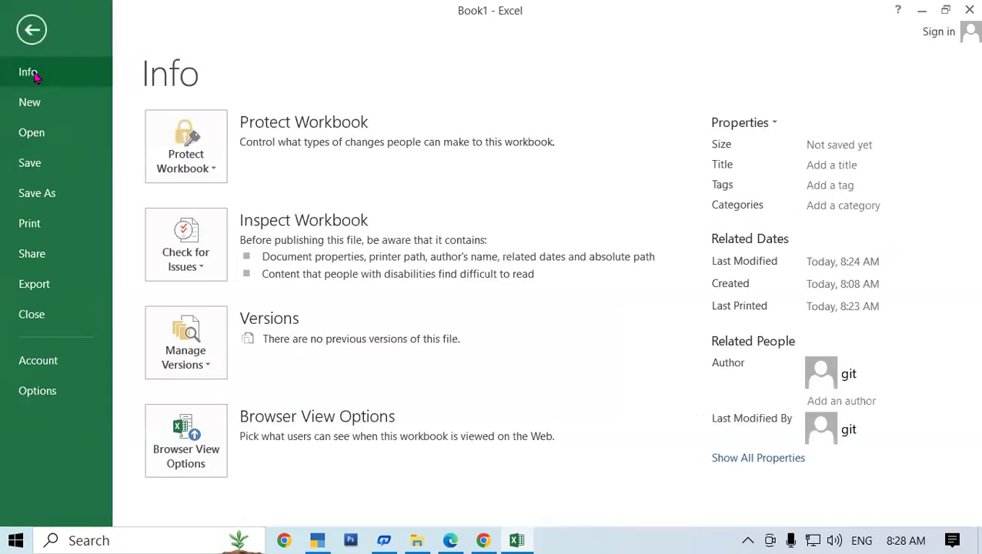
# - Preview the printout containing only rows 6–10, then return to Sheet1
pyautogui.click(52, 231)
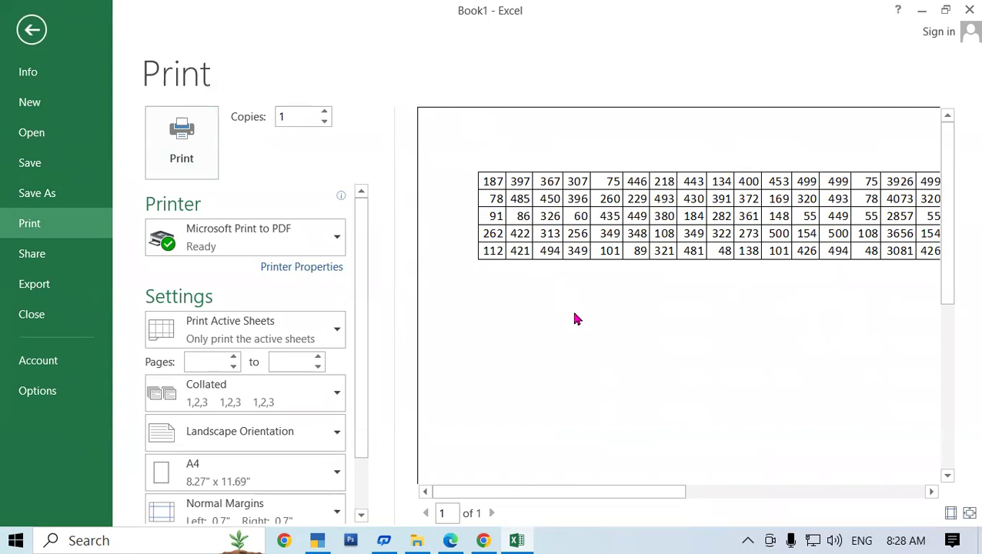
pyautogui.moveTo(594, 492)
pyautogui.mouseDown()
pyautogui.moveTo(778, 499)
pyautogui.moveTo(636, 499)
pyautogui.mouseUp()
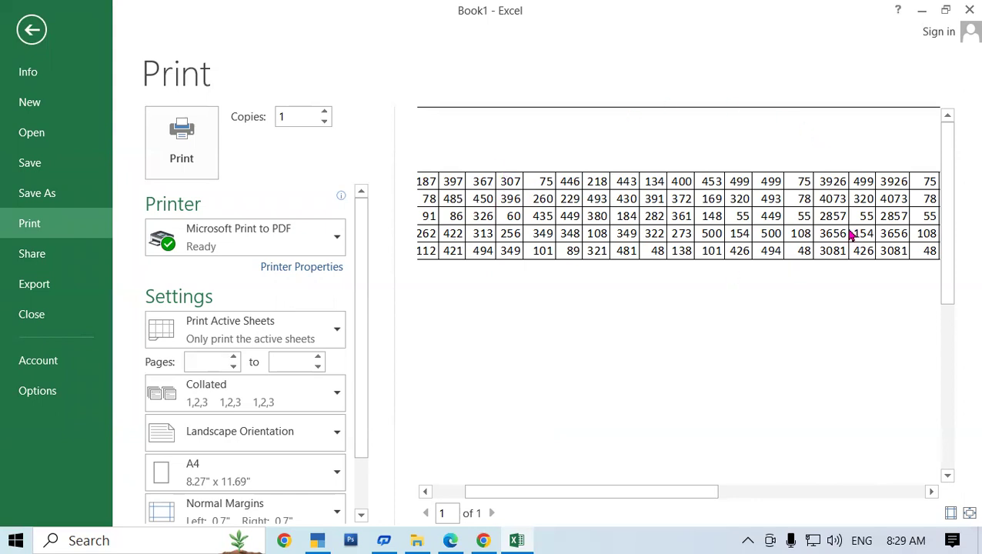
pyautogui.click(32, 29)
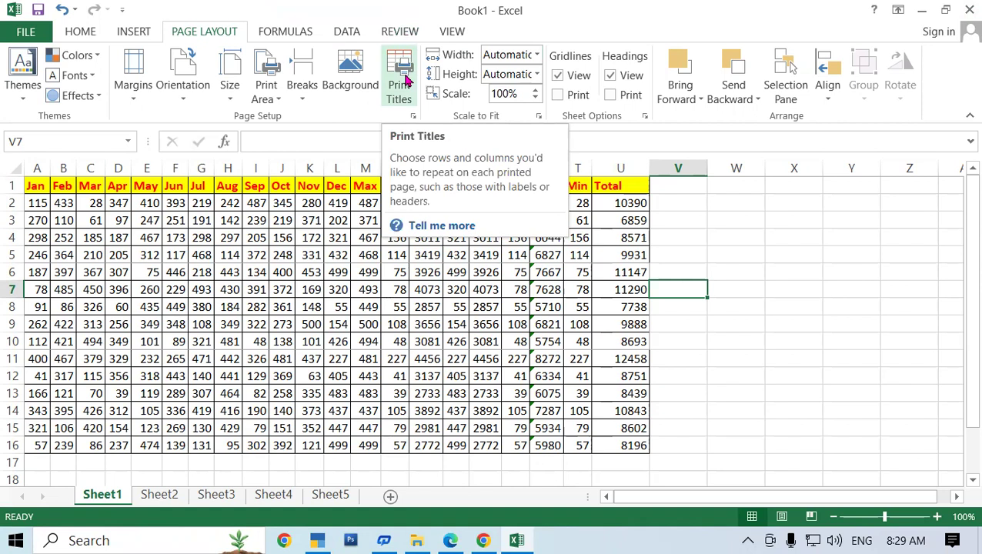
# - Set row 1 ($1:$1) as the rows to repeat at top in Print Titles
pyautogui.click(406, 80)
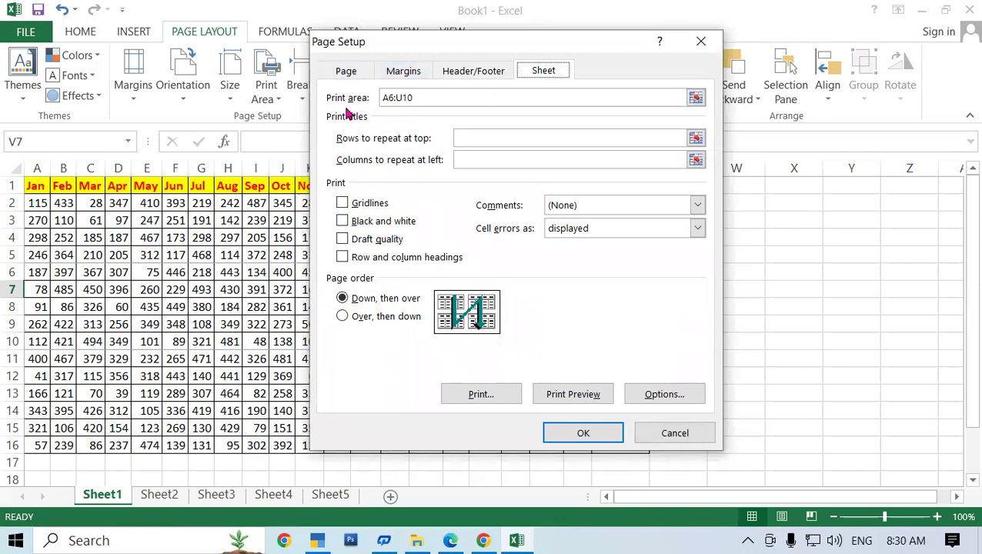
pyautogui.click(469, 137)
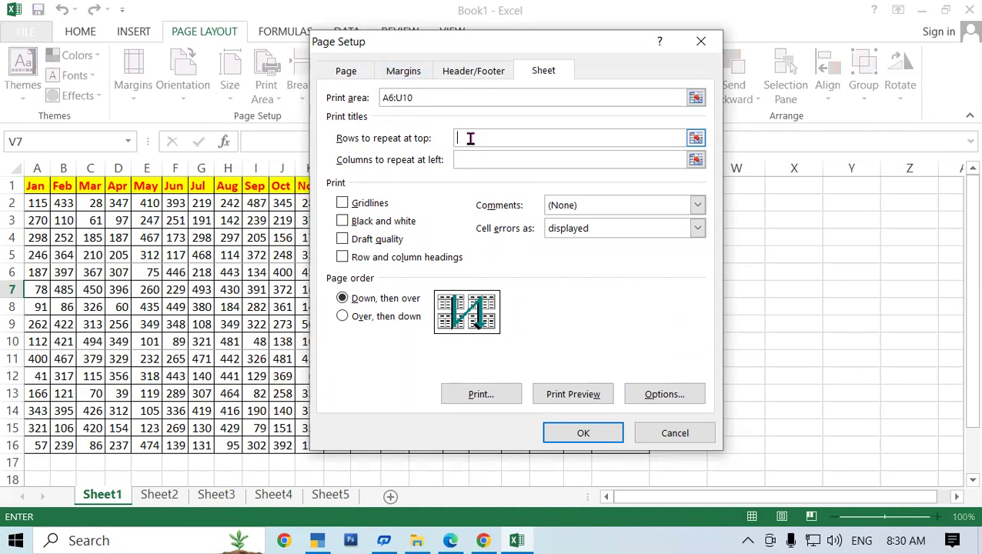
pyautogui.click(16, 187)
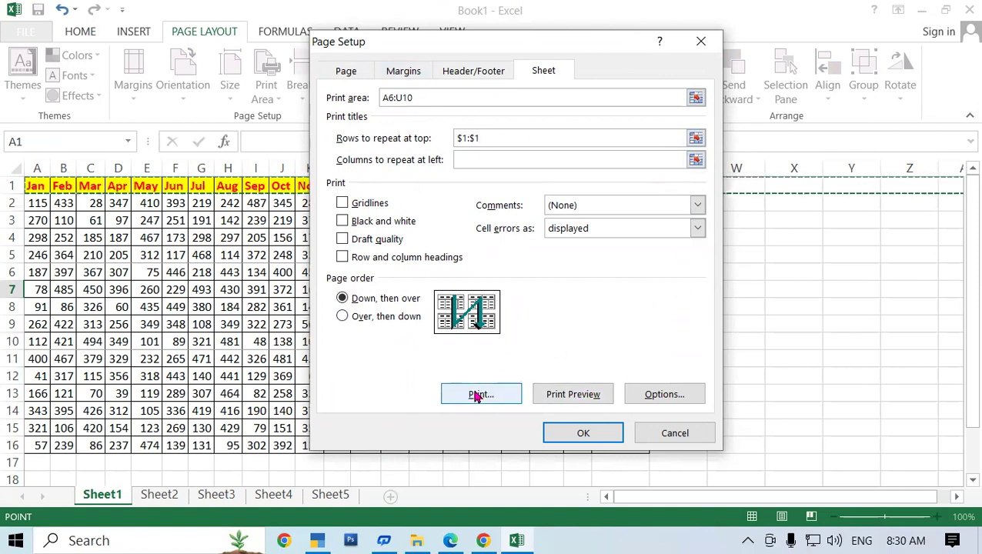
pyautogui.click(613, 442)
pyautogui.click(340, 257)
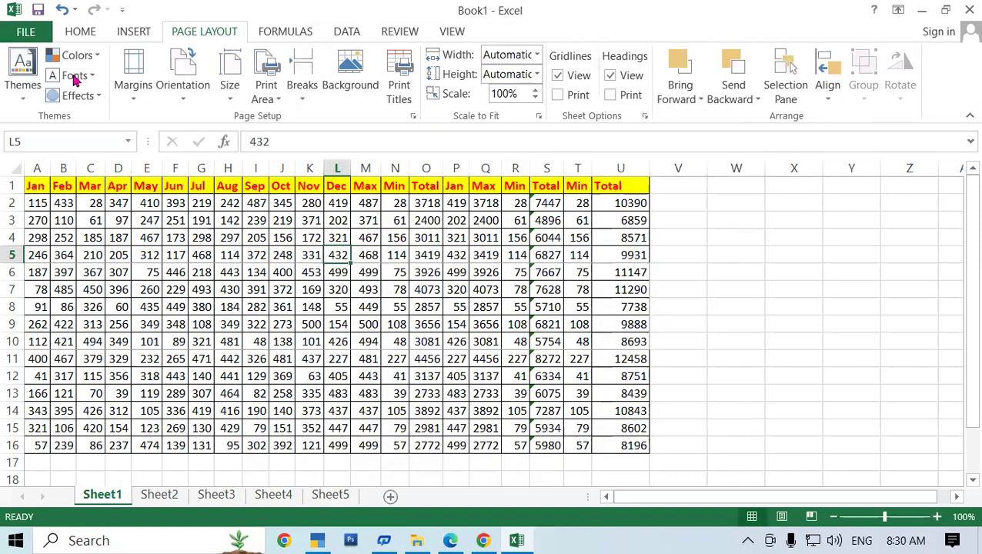
pyautogui.click(23, 34)
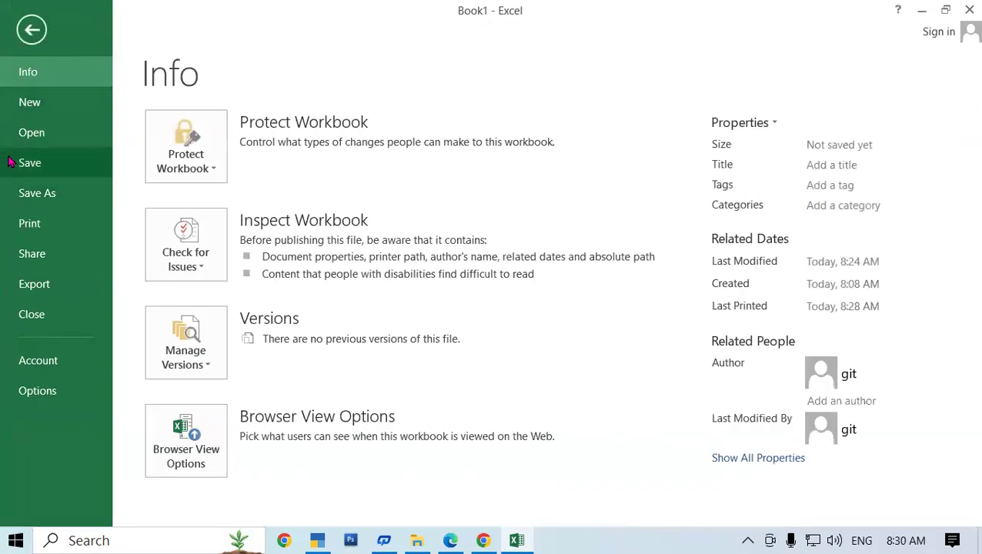
pyautogui.click(57, 227)
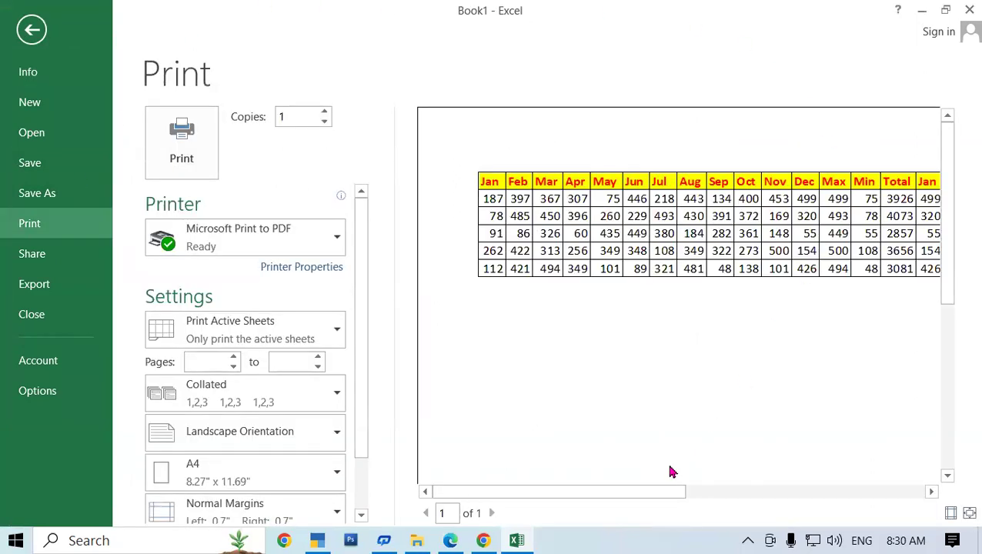
pyautogui.moveTo(623, 492); pyautogui.dragTo(768, 478)
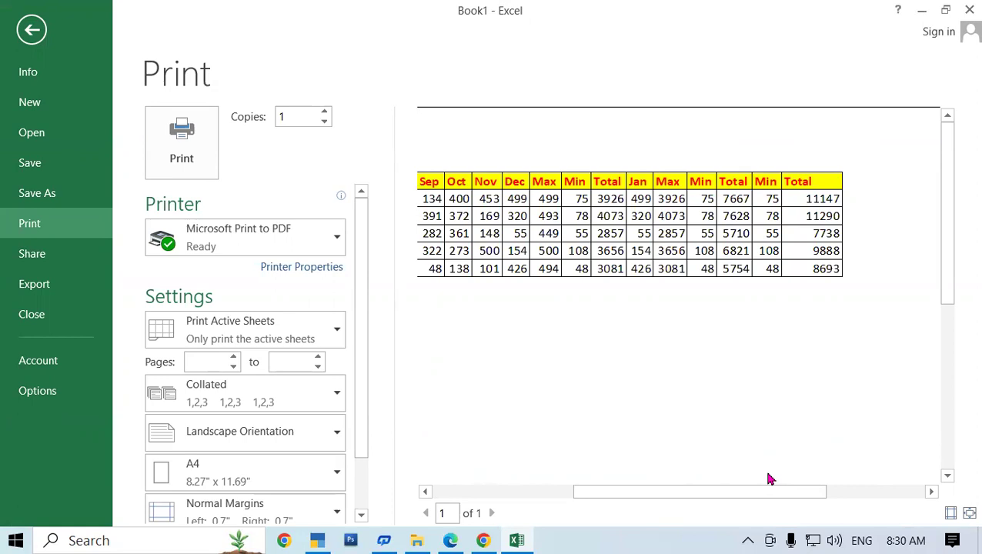
pyautogui.moveTo(746, 491); pyautogui.dragTo(512, 517)
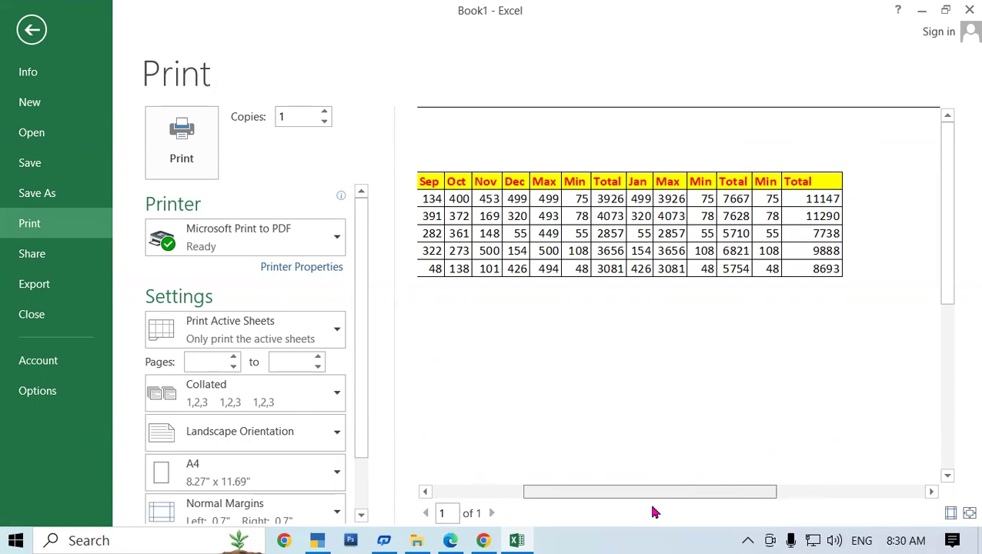
pyautogui.click(23, 28)
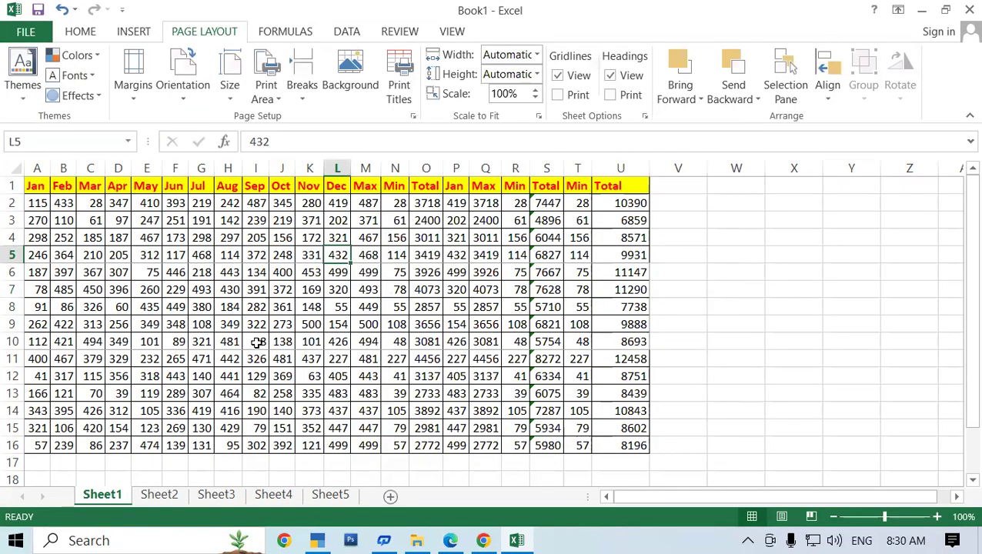
pyautogui.click(118, 290)
pyautogui.click(365, 219)
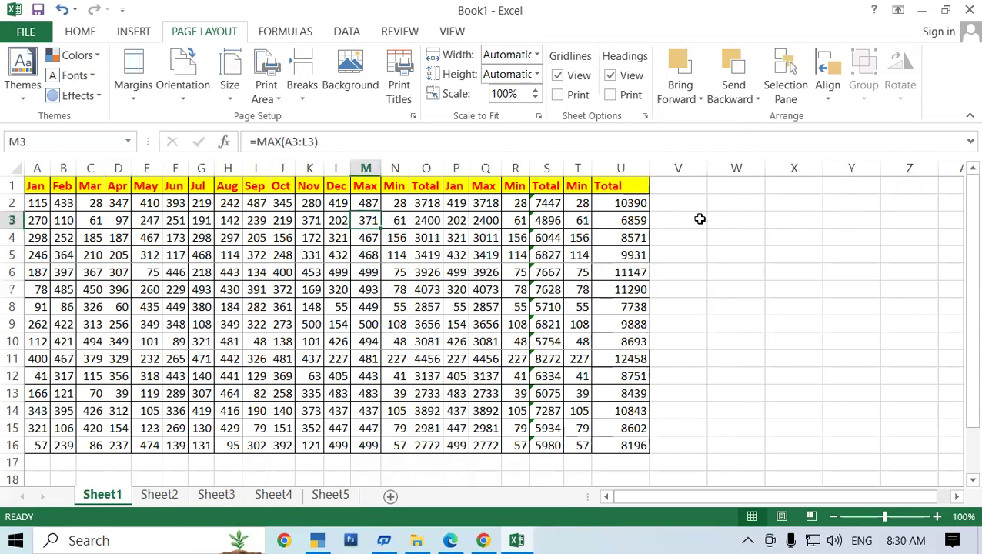
pyautogui.click(693, 220)
pyautogui.click(674, 183)
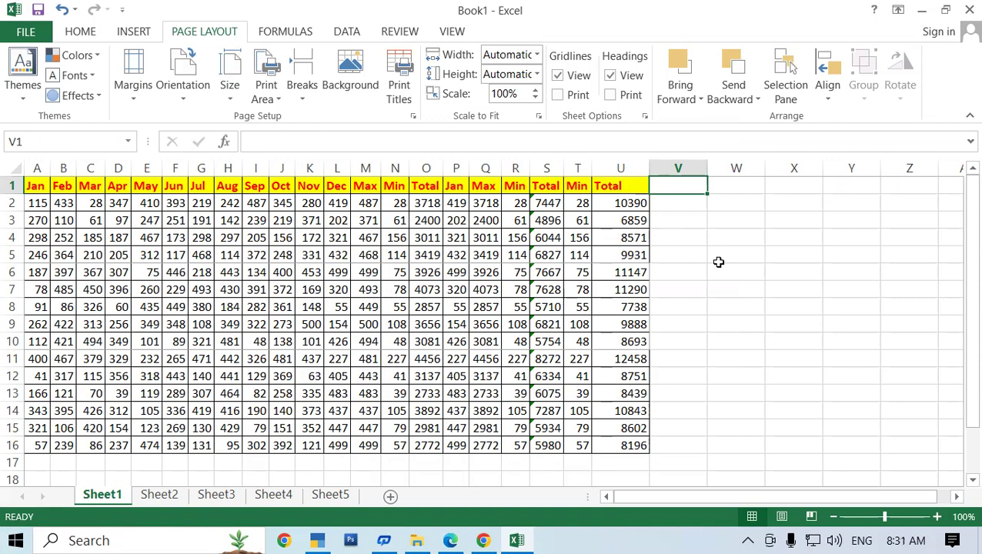
pyautogui.click(25, 32)
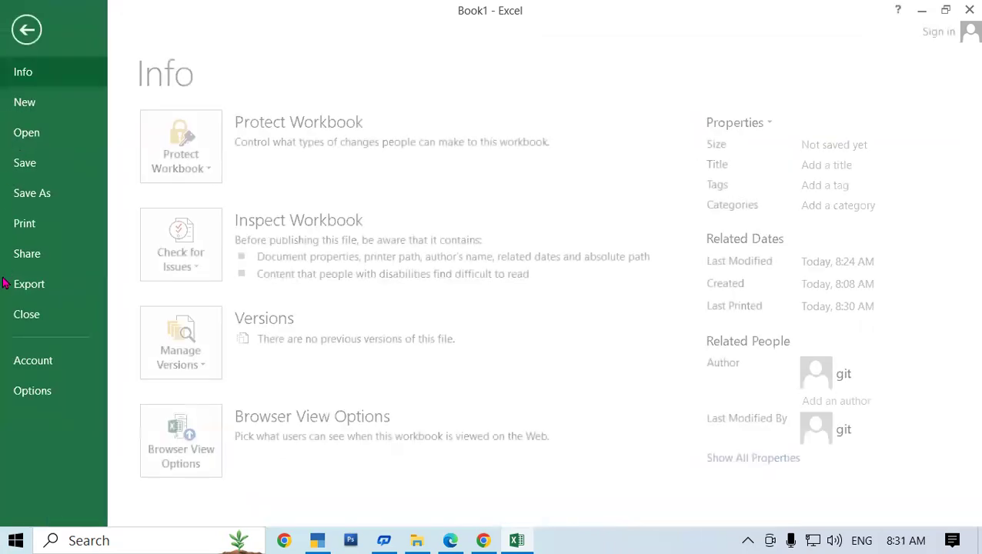
pyautogui.click(47, 228)
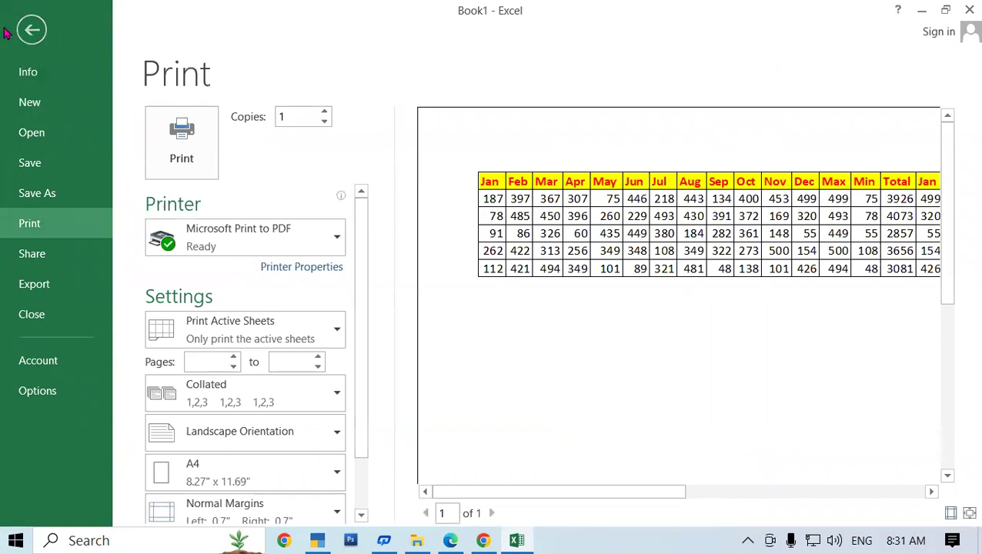
pyautogui.click(31, 31)
pyautogui.click(283, 356)
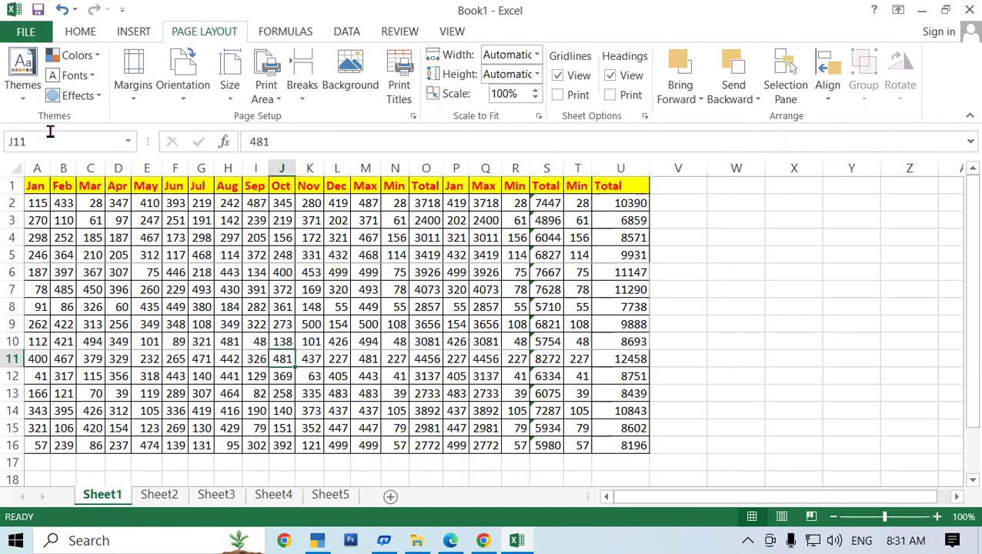
# - Clear the A6:U10 print area from Sheet1 and view the workbook's file information
pyautogui.click(273, 96)
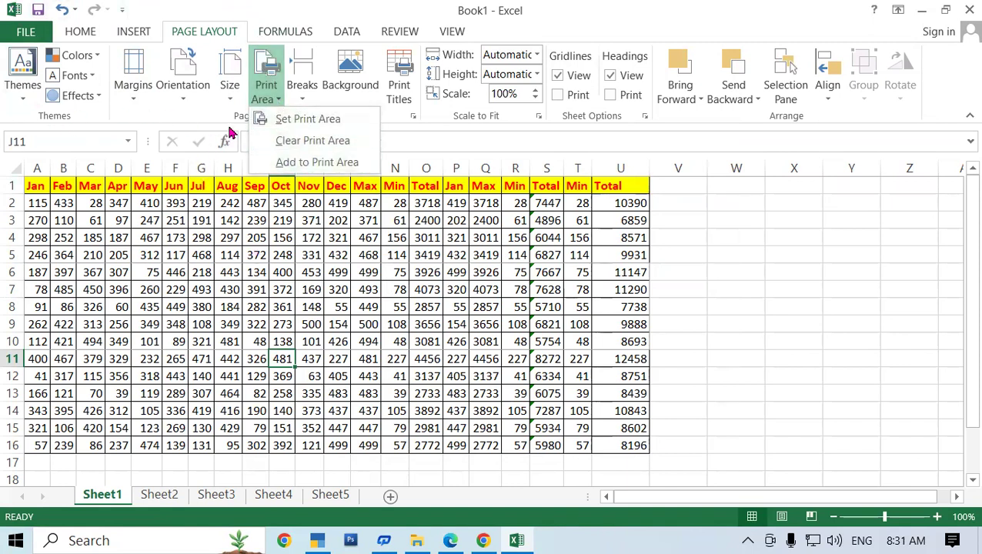
pyautogui.click(329, 141)
pyautogui.click(450, 311)
pyautogui.click(578, 394)
pyautogui.click(736, 306)
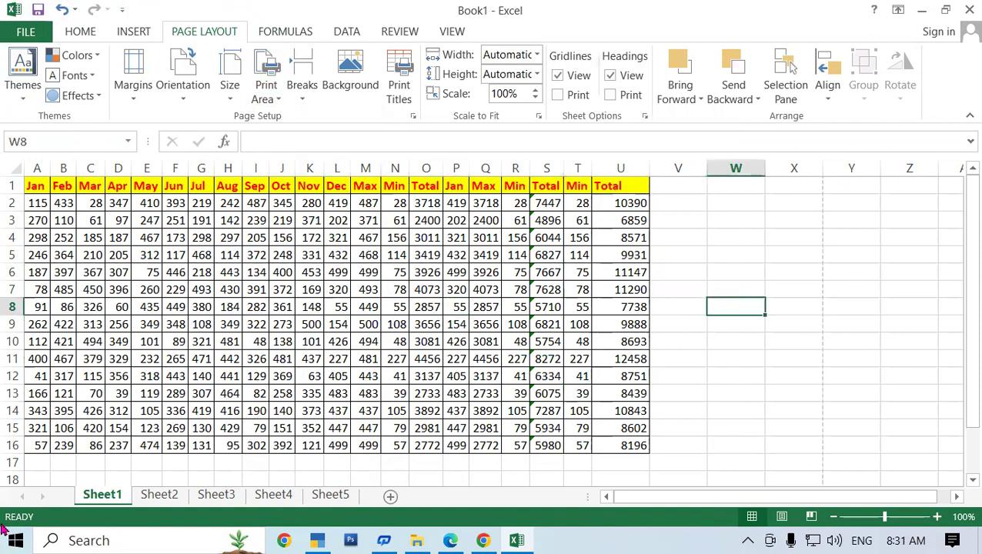
pyautogui.click(29, 35)
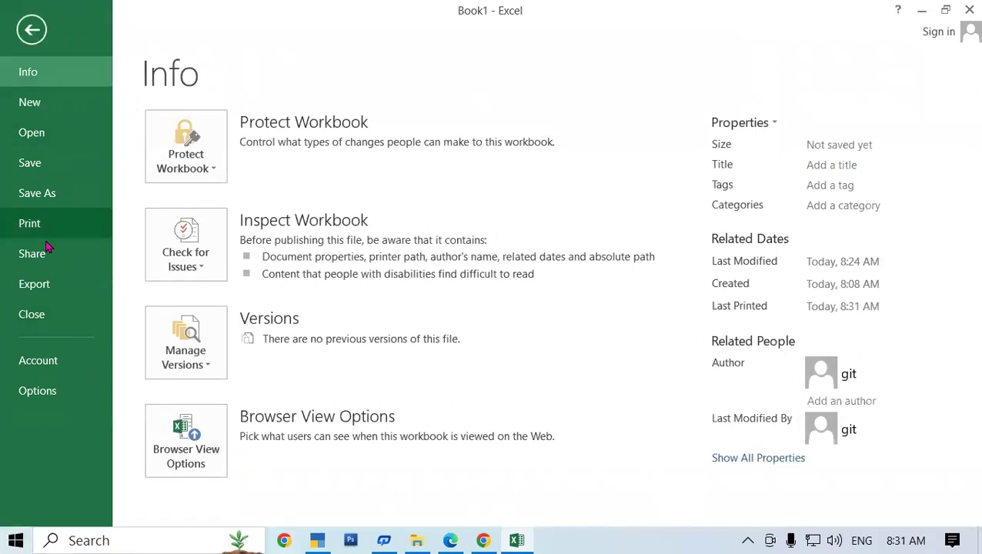
# - Preview the printout showing all 16 rows with the header, then return to Sheet1
pyautogui.click(64, 226)
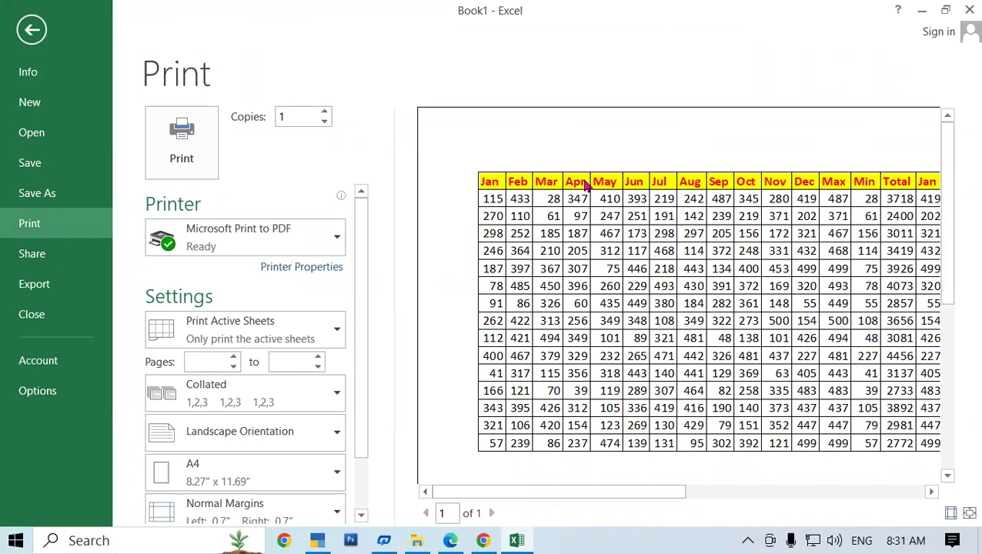
pyautogui.click(32, 29)
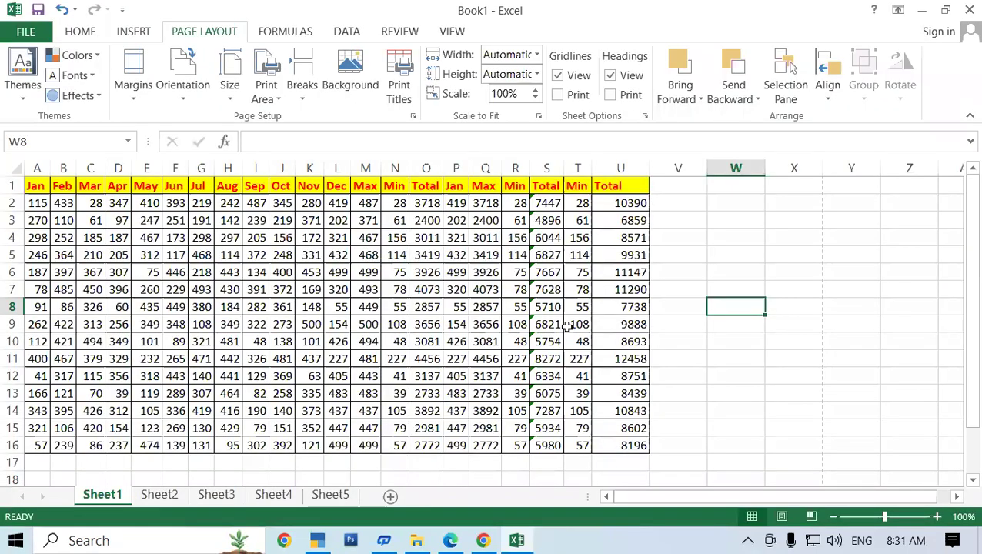
# - Select the whole of row 7 as the point where a new printed page starts
pyautogui.click(672, 219)
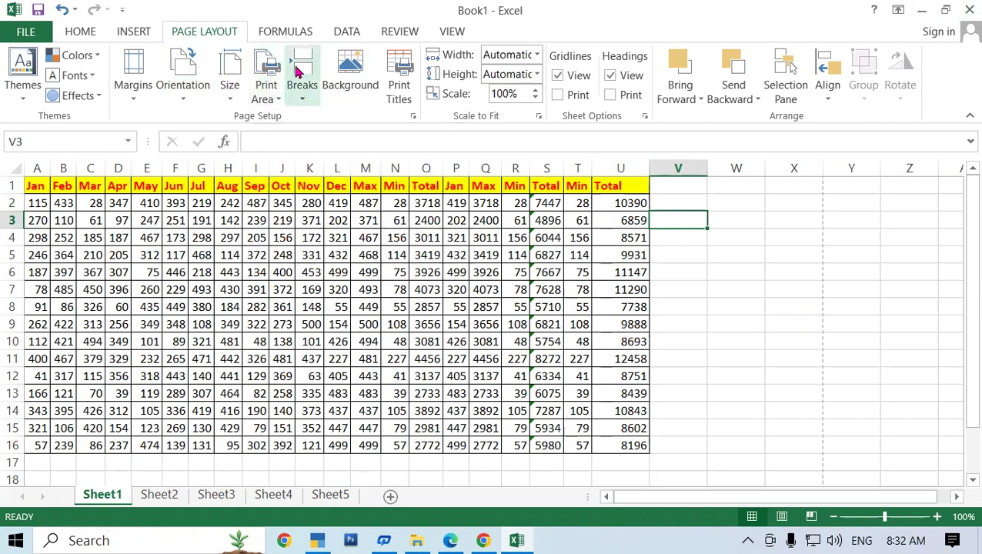
pyautogui.click(63, 341)
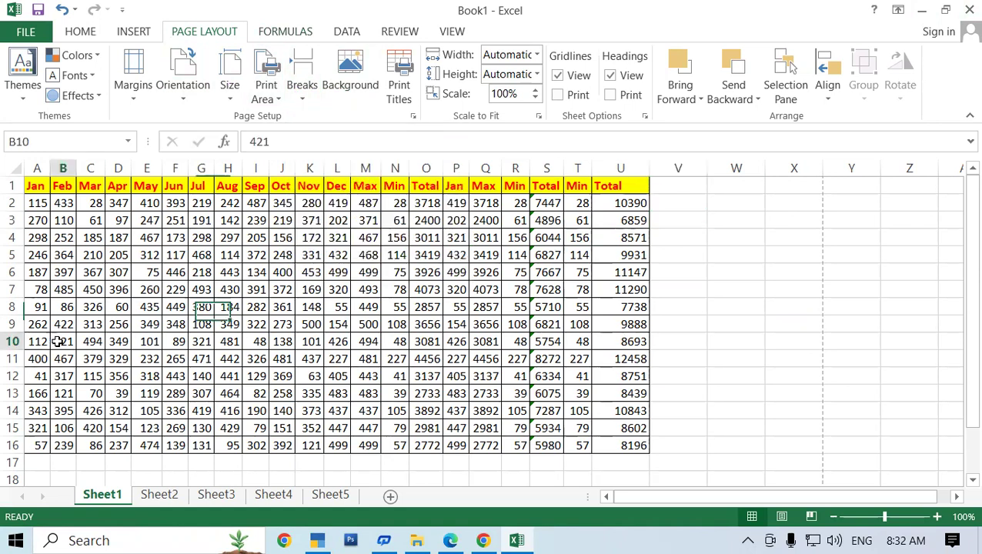
pyautogui.click(12, 289)
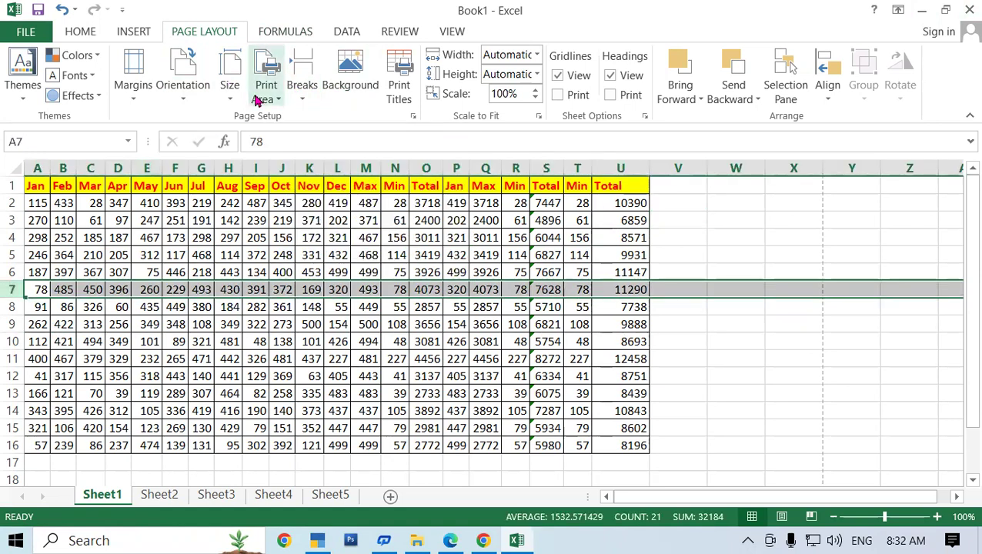
pyautogui.click(296, 86)
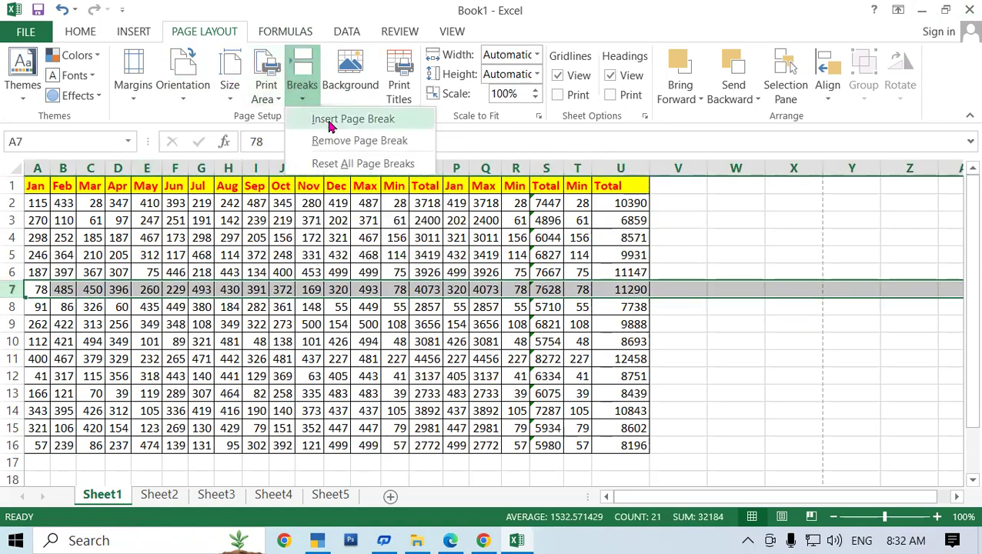
pyautogui.click(377, 120)
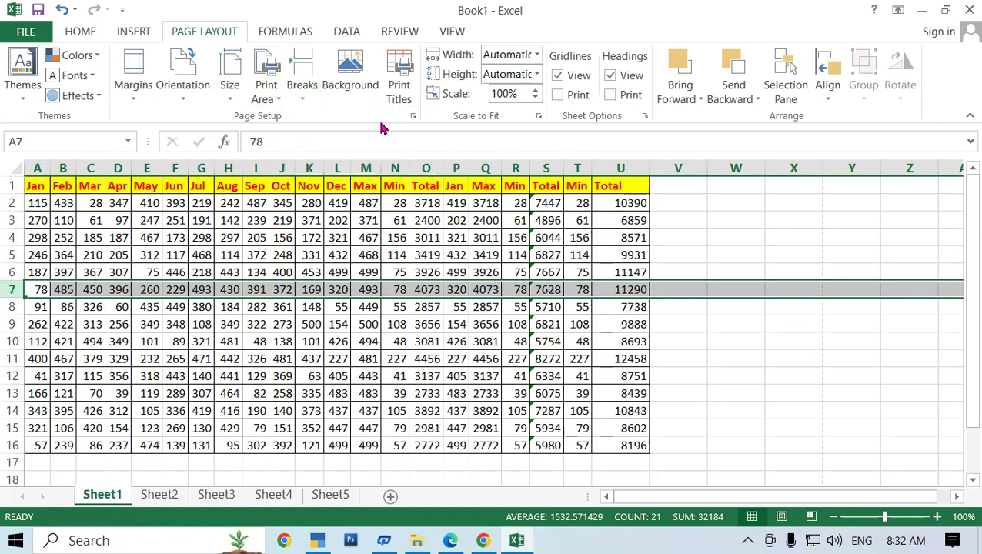
pyautogui.click(533, 358)
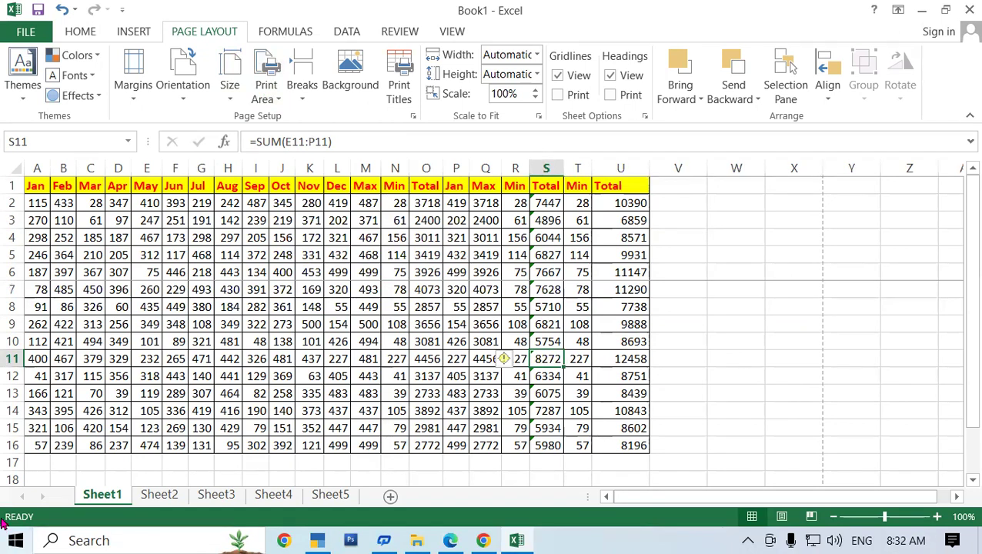
pyautogui.click(26, 31)
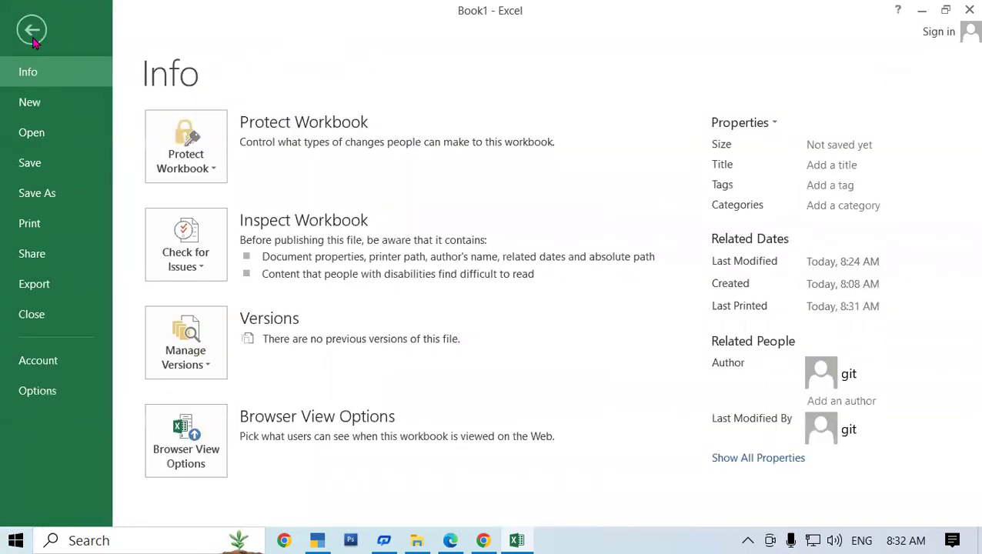
pyautogui.click(65, 231)
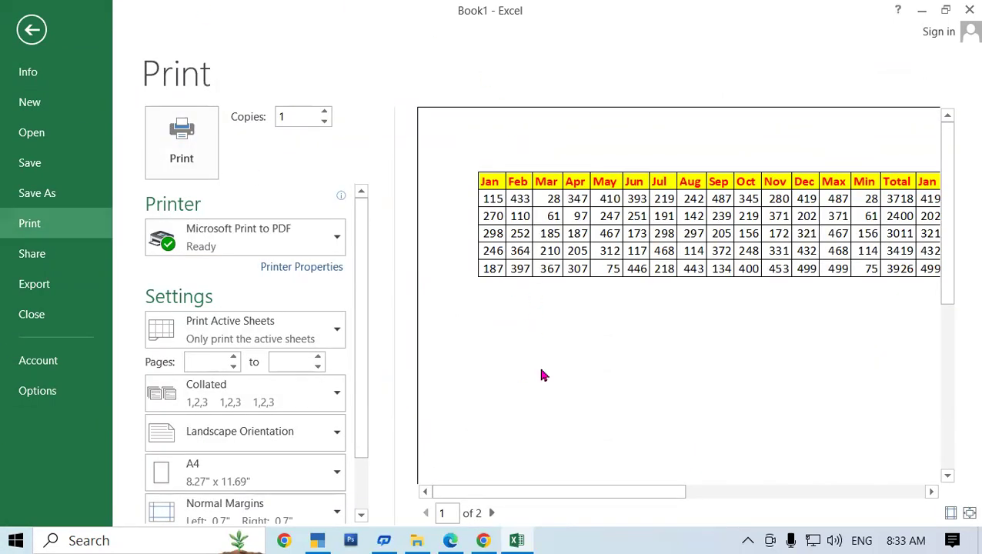
pyautogui.click(489, 514)
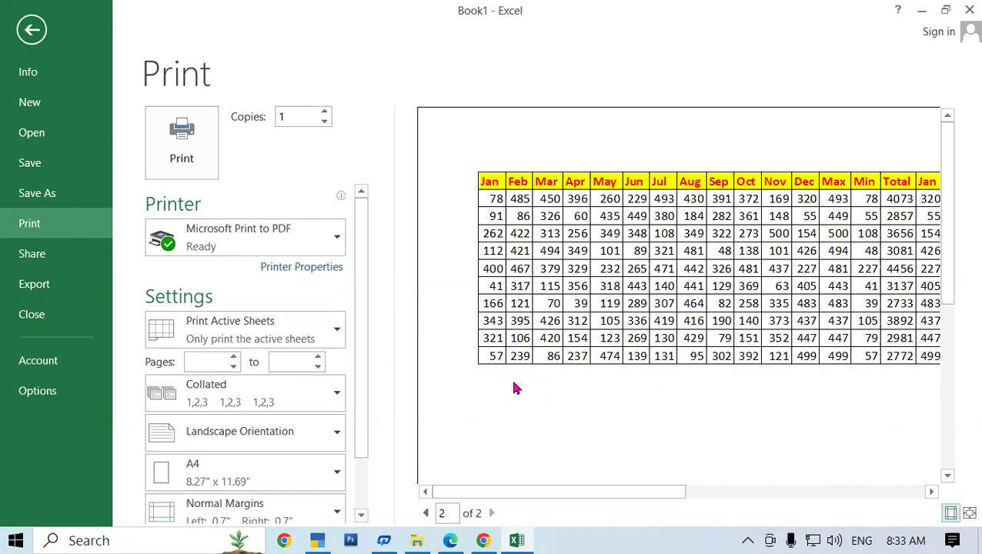
pyautogui.click(31, 29)
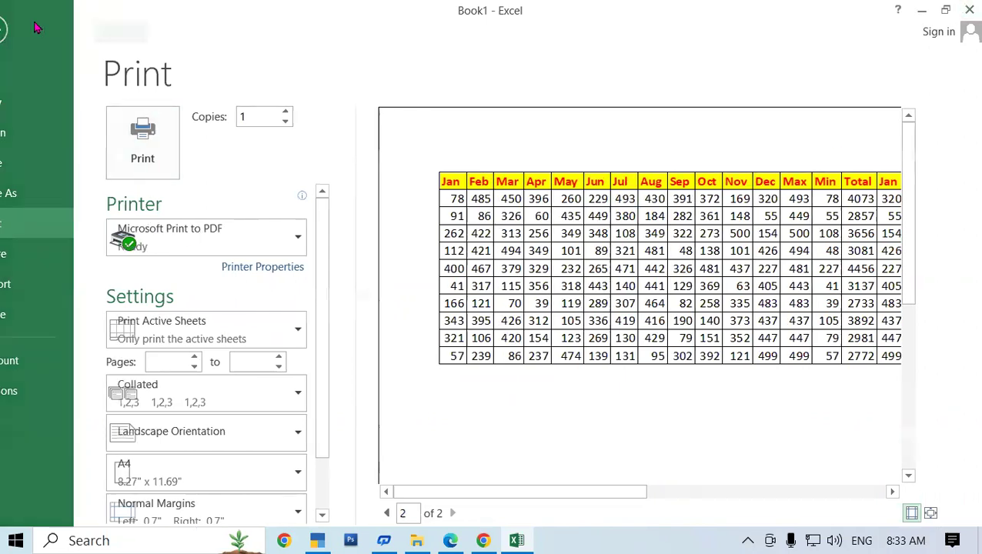
pyautogui.click(388, 394)
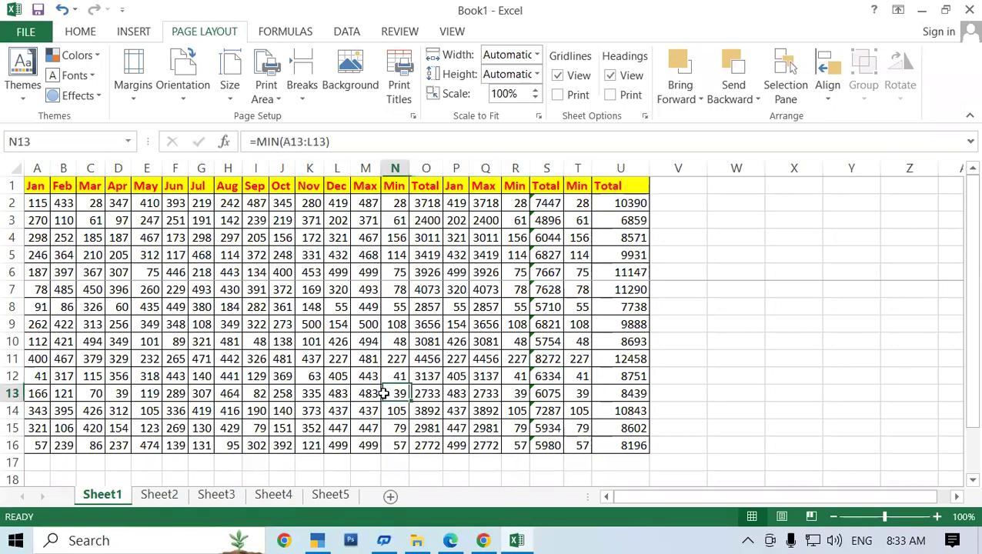
pyautogui.click(581, 306)
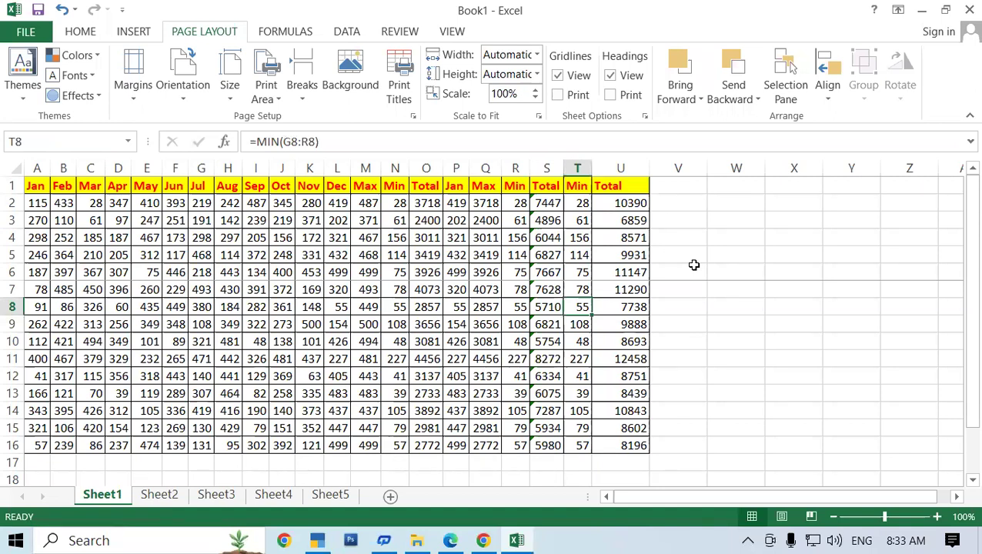
pyautogui.click(678, 198)
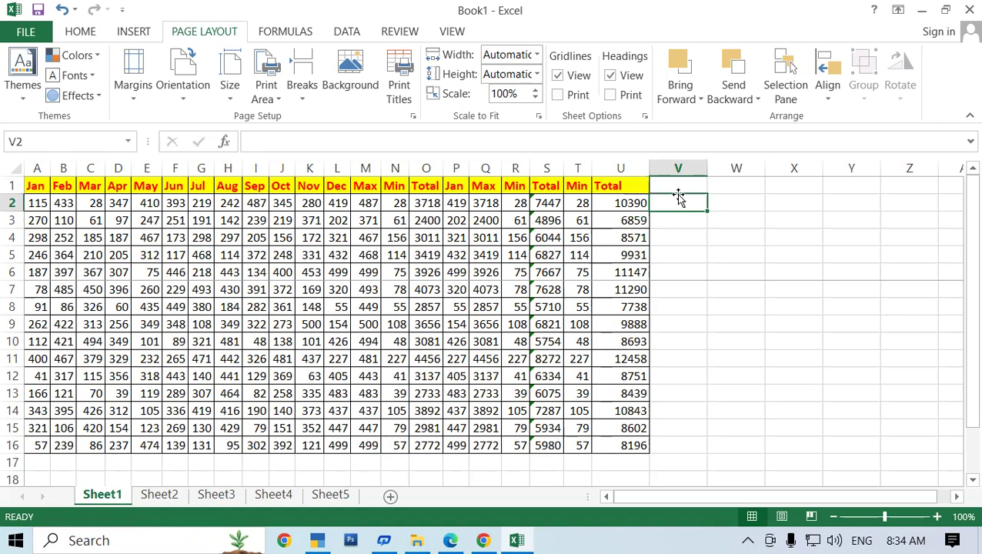
pyautogui.click(456, 325)
pyautogui.click(515, 220)
pyautogui.click(621, 203)
pyautogui.click(680, 198)
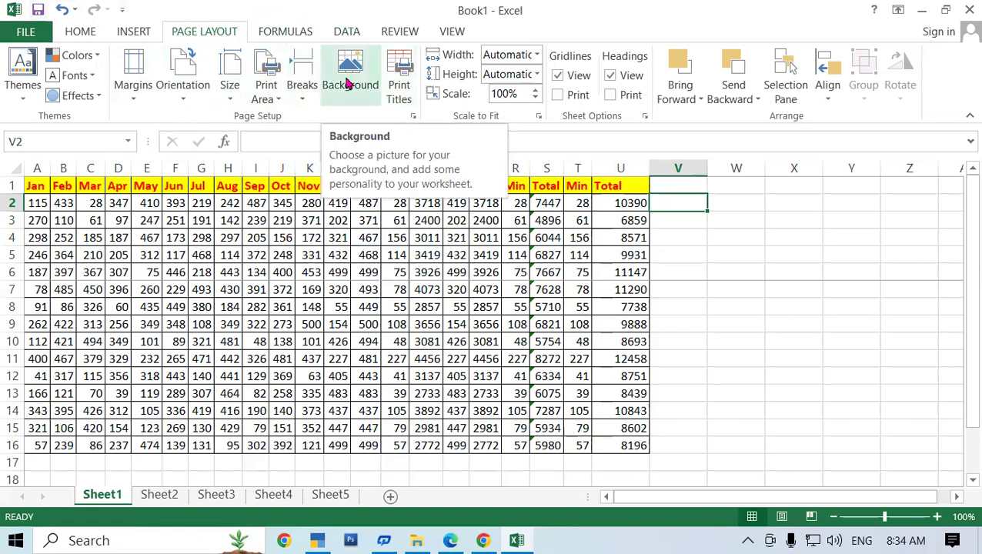
pyautogui.click(812, 271)
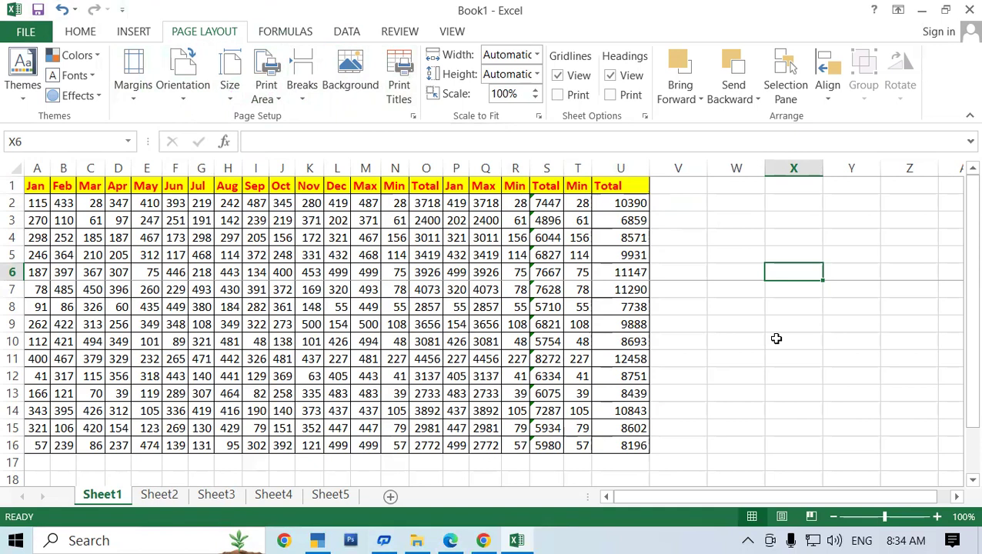
# - Set the 'drwaing' picture from the Desktop folder as Sheet1's background
pyautogui.click(348, 61)
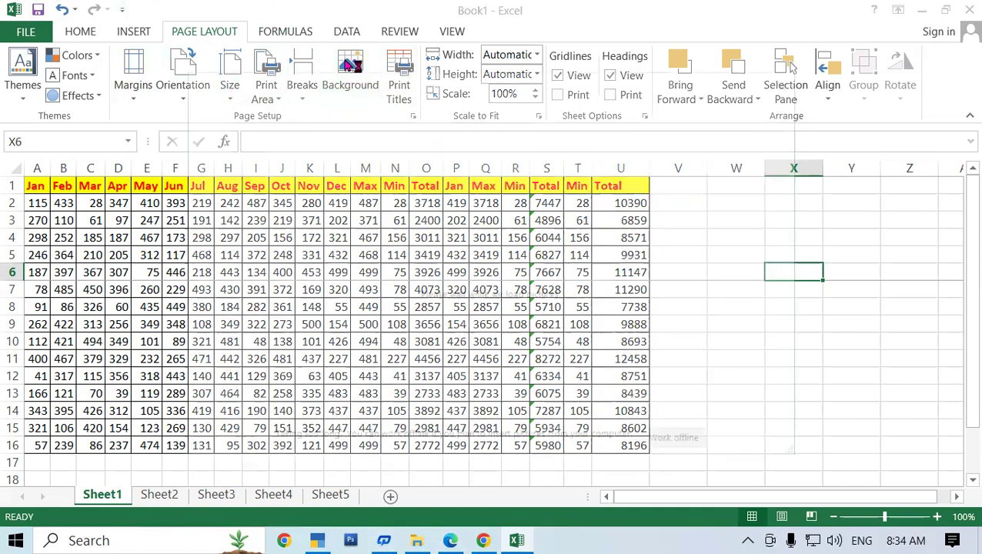
pyautogui.click(559, 162)
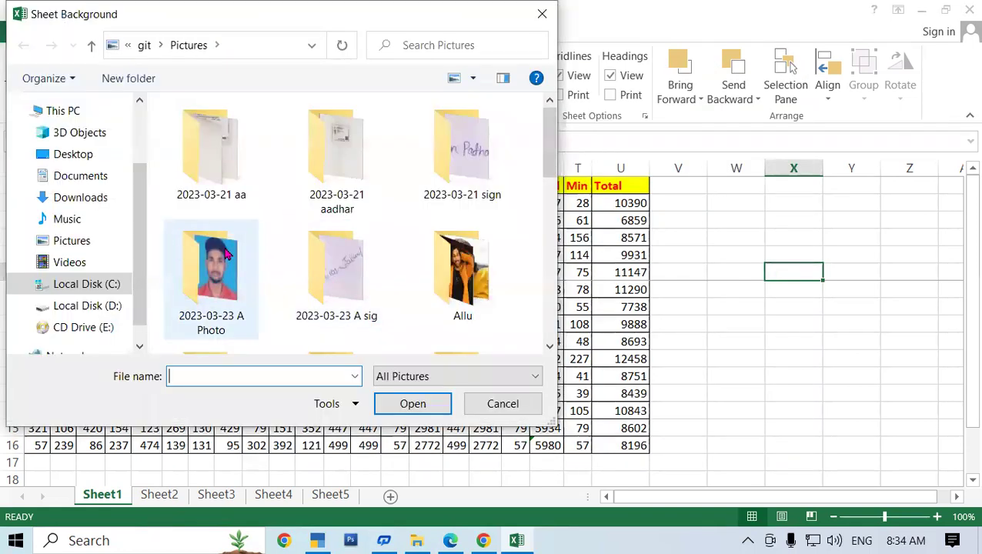
pyautogui.click(84, 221)
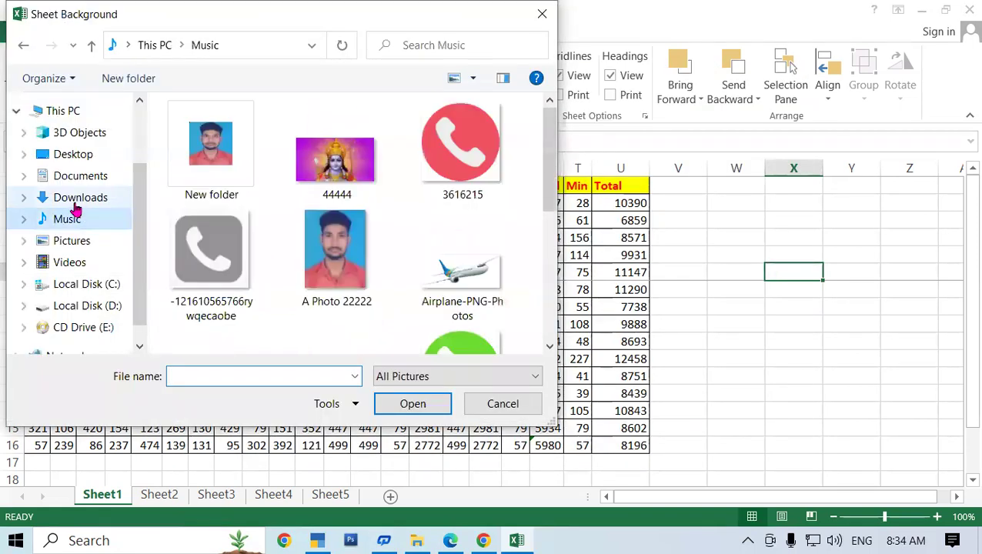
pyautogui.click(87, 243)
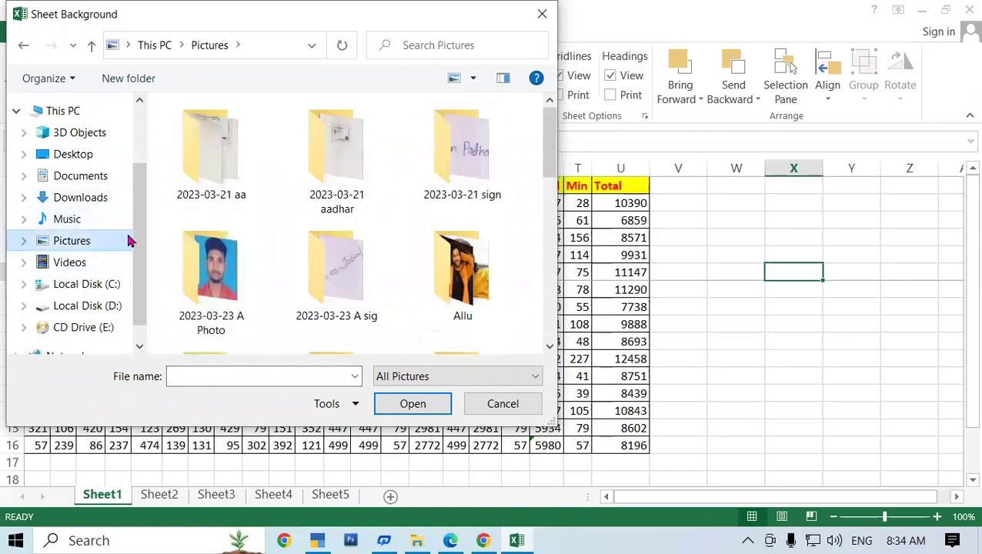
pyautogui.doubleClick(462, 270)
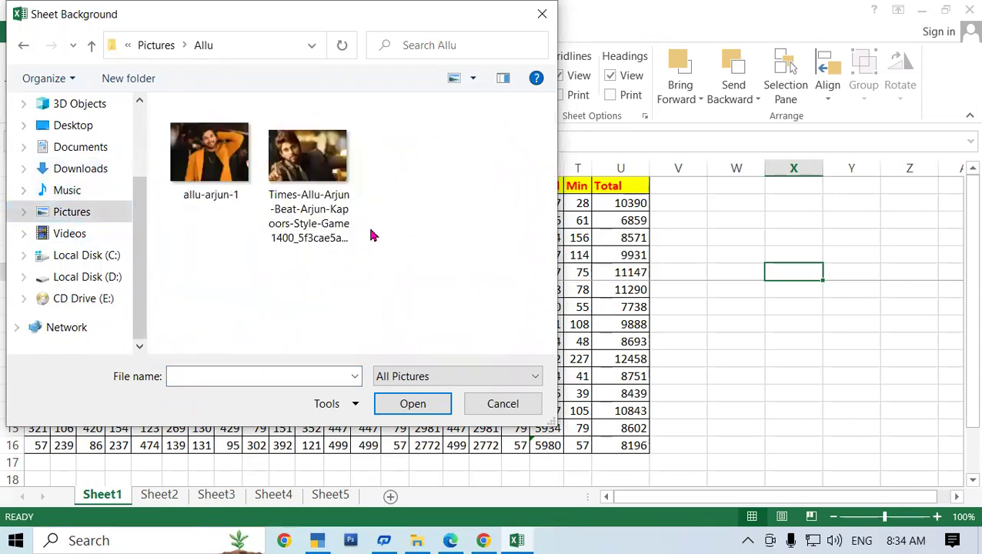
pyautogui.click(67, 191)
pyautogui.click(74, 164)
pyautogui.click(70, 125)
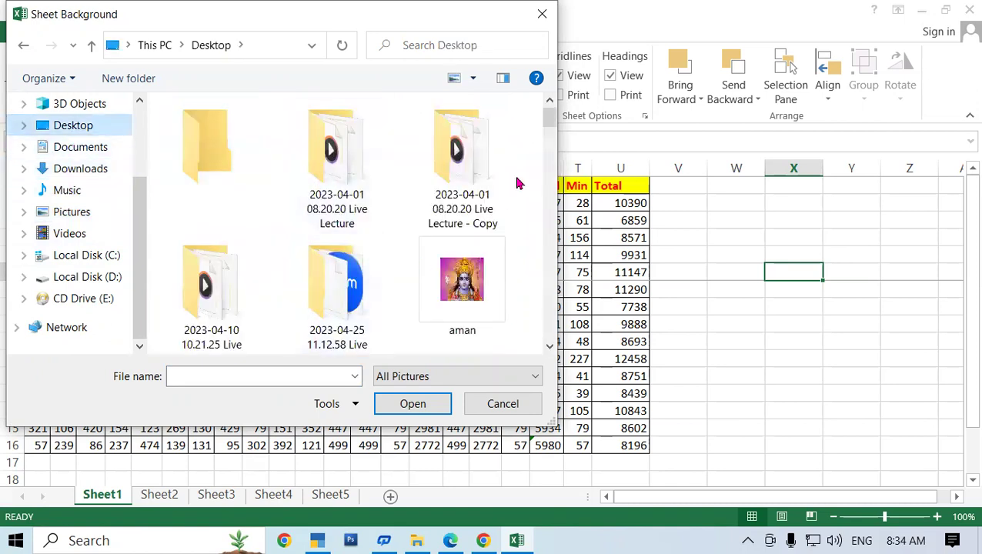
pyautogui.moveTo(541, 127)
pyautogui.mouseDown()
pyautogui.moveTo(558, 222)
pyautogui.moveTo(548, 240)
pyautogui.mouseUp()
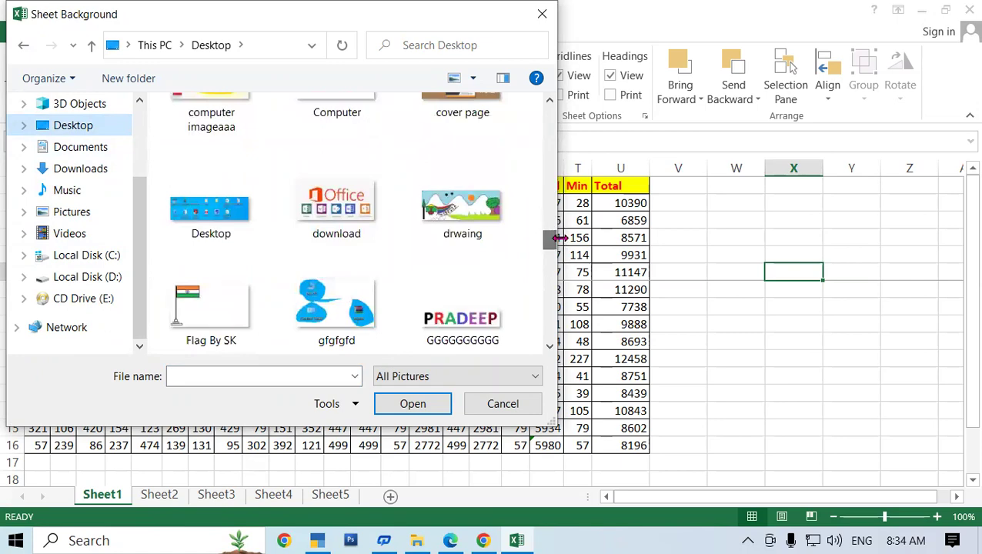
pyautogui.click(461, 219)
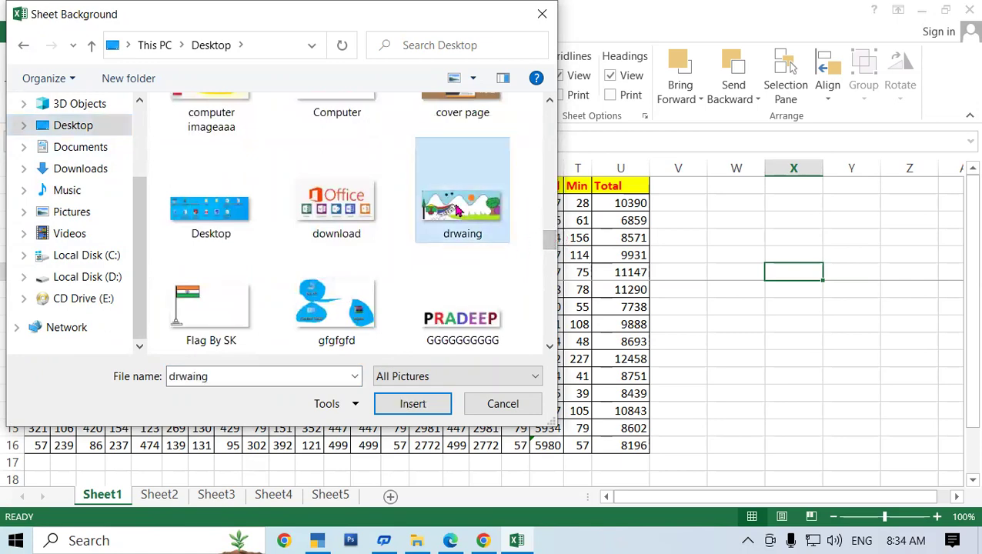
pyautogui.click(414, 404)
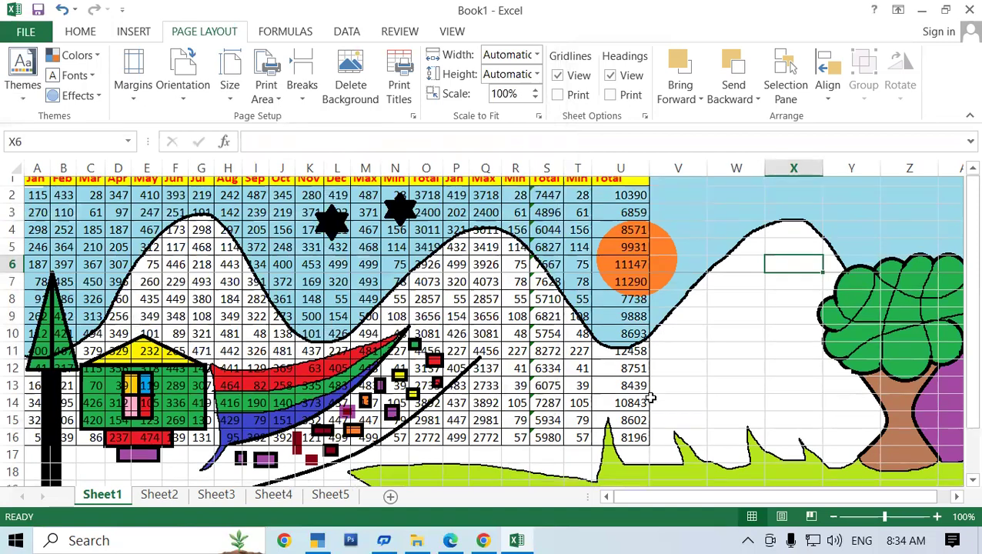
# - Select the table's data range A2:U16
pyautogui.scroll(-5, 651, 401)
pyautogui.scroll(-1, 644, 399)
pyautogui.scroll(-3, 644, 398)
pyautogui.scroll(-1, 644, 399)
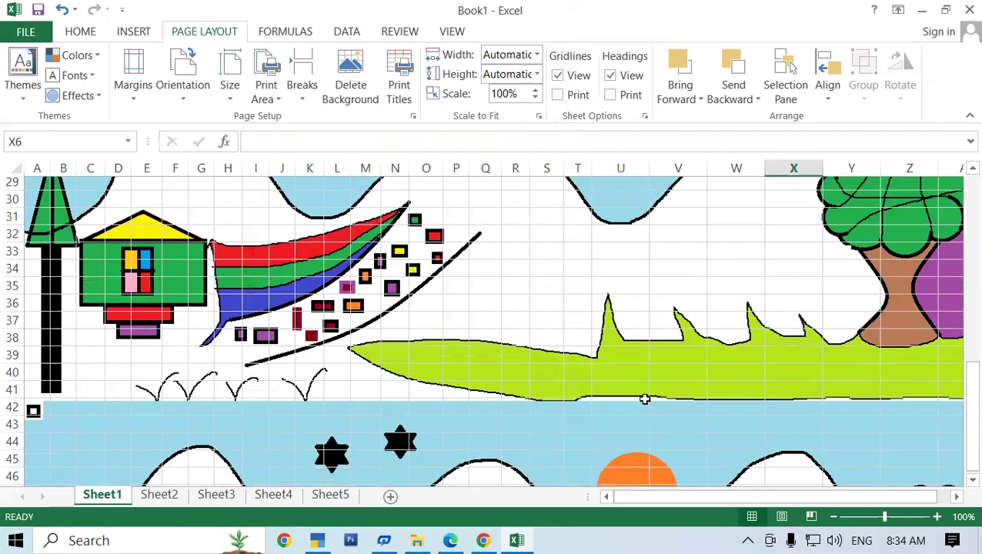
pyautogui.scroll(-2, 644, 399)
pyautogui.scroll(-3, 645, 399)
pyautogui.scroll(3, 644, 399)
pyautogui.scroll(2, 644, 398)
pyautogui.scroll(4, 644, 398)
pyautogui.scroll(3, 645, 399)
pyautogui.scroll(3, 645, 398)
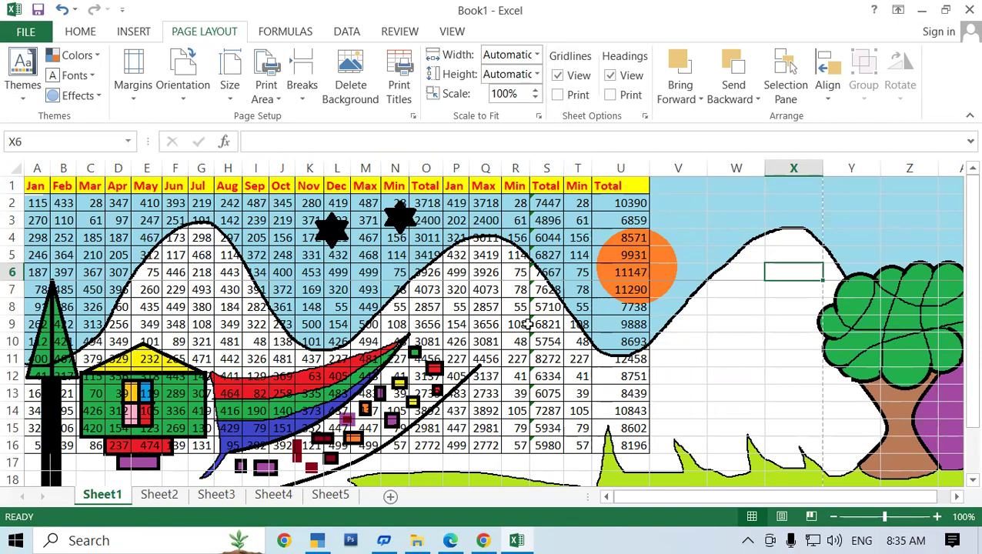
pyautogui.click(732, 336)
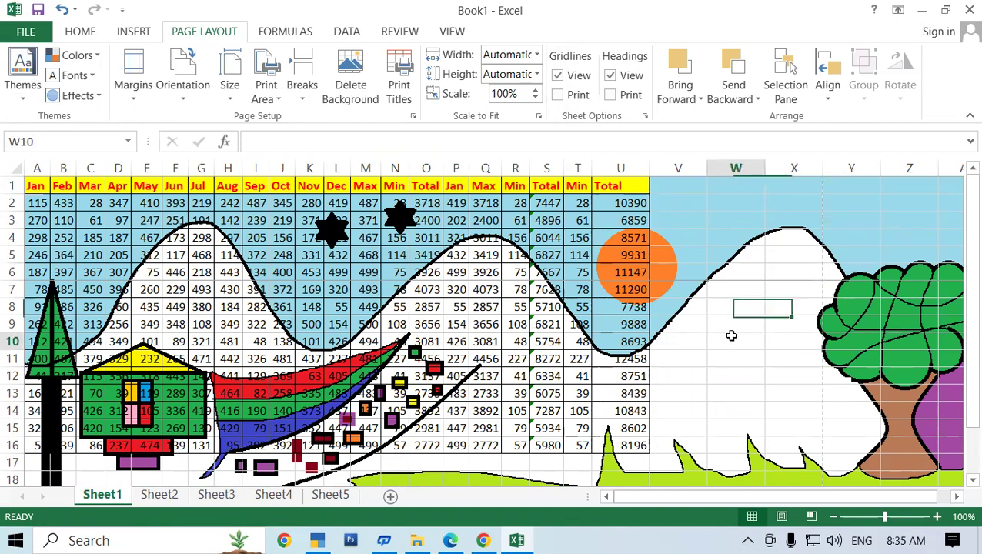
pyautogui.moveTo(37, 203); pyautogui.dragTo(639, 445)
# - Apply red font colour to the selected numbers and deselect the table
pyautogui.click(80, 31)
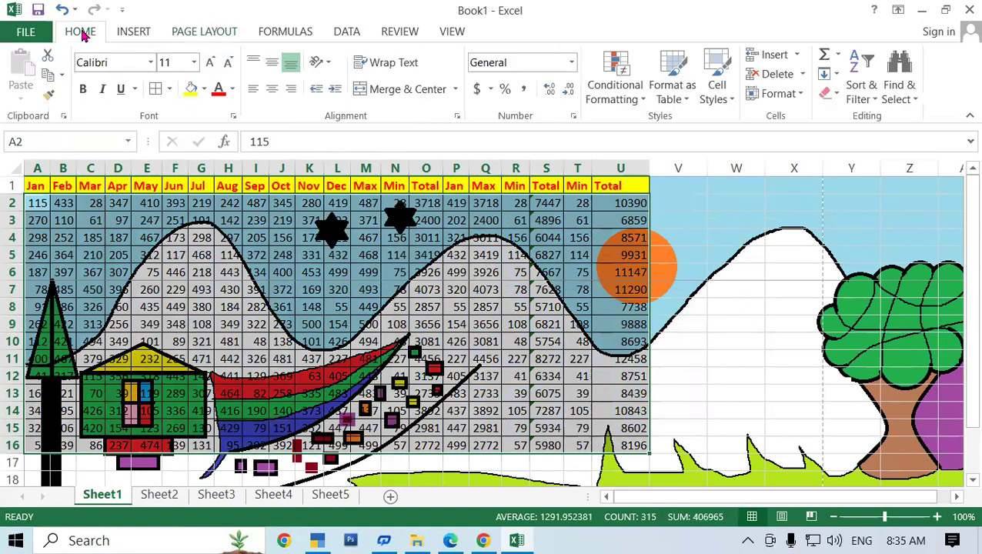
pyautogui.click(219, 97)
pyautogui.click(231, 89)
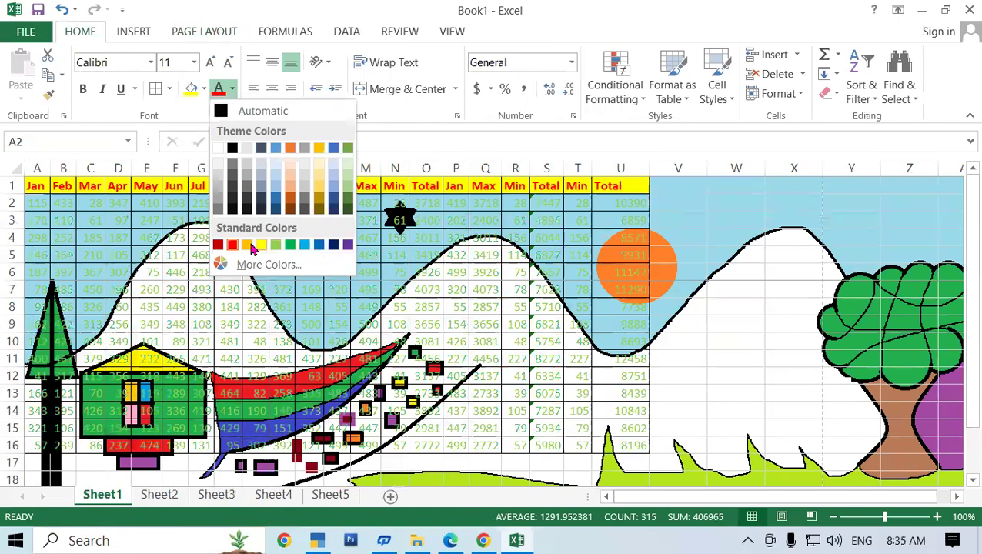
pyautogui.click(761, 324)
pyautogui.click(762, 325)
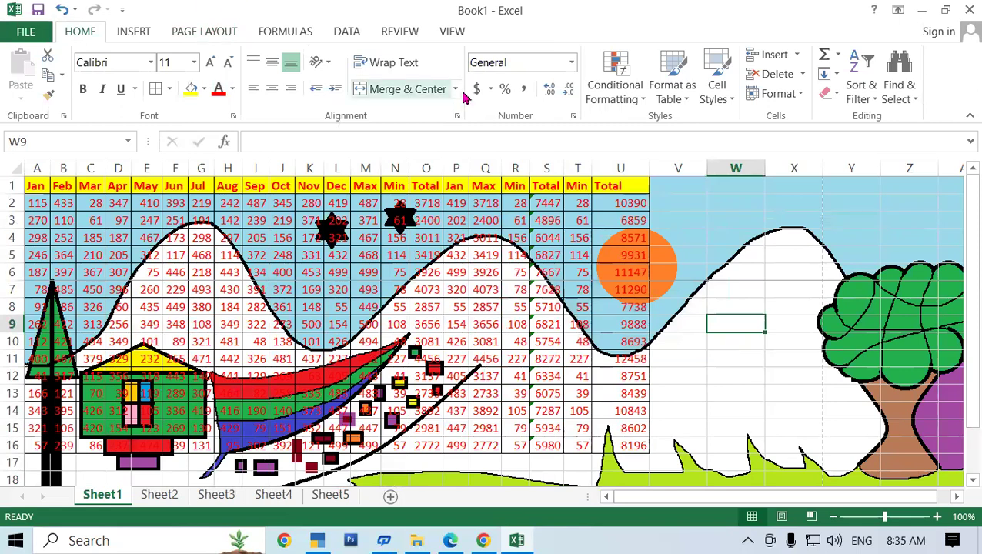
pyautogui.click(228, 32)
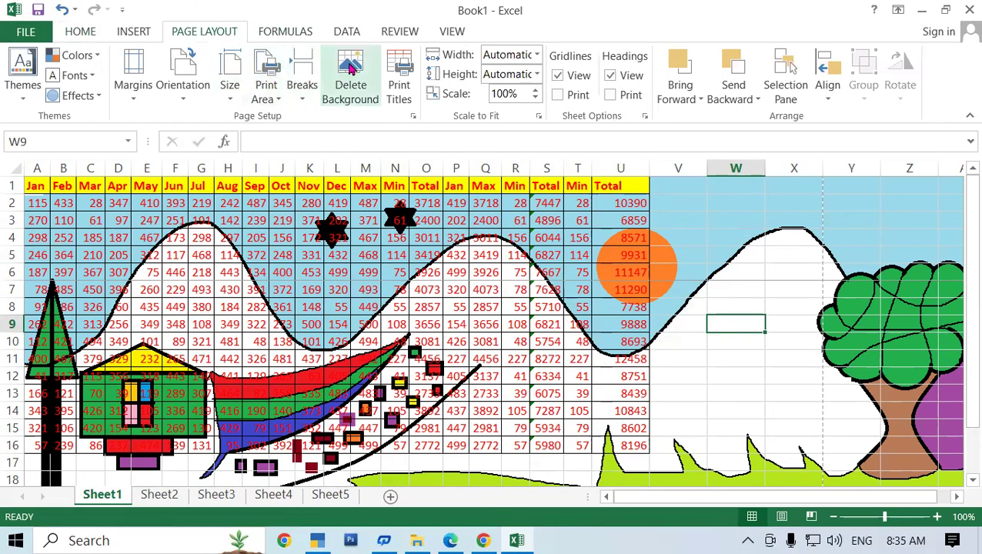
# - Delete the 'drwaing' background picture from Sheet1
pyautogui.click(350, 73)
pyautogui.click(598, 234)
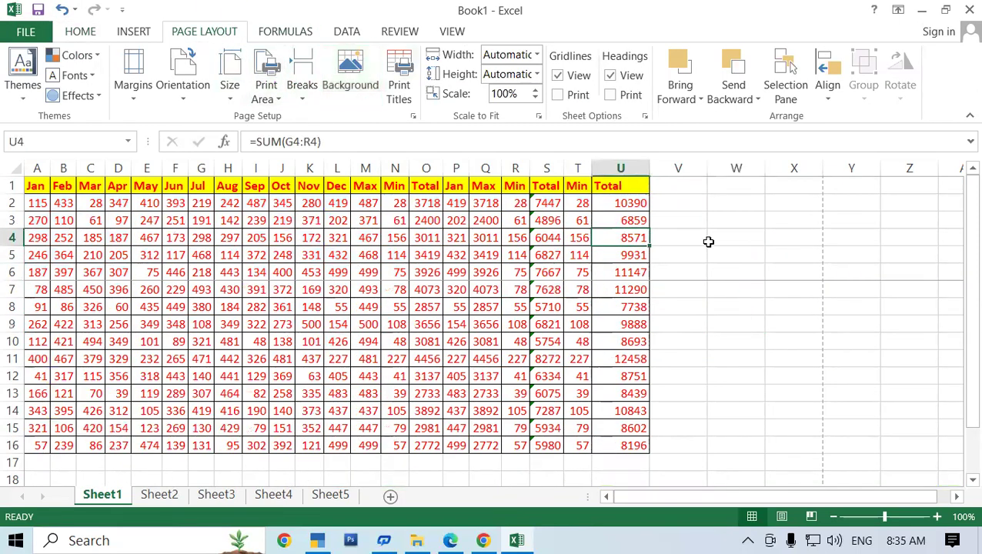
pyautogui.click(231, 288)
pyautogui.click(663, 235)
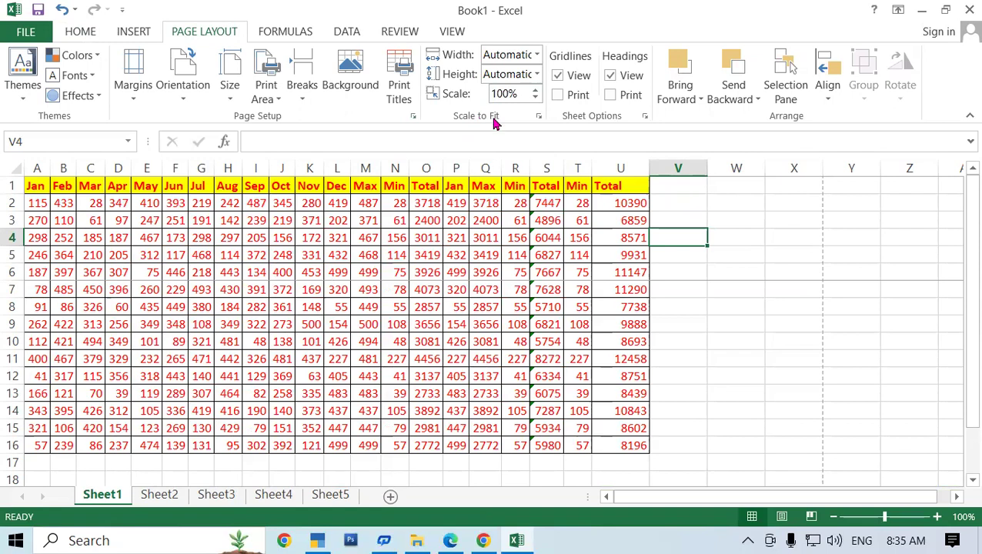
# - Reset all page breaks, removing the manual break below row 6
pyautogui.click(301, 91)
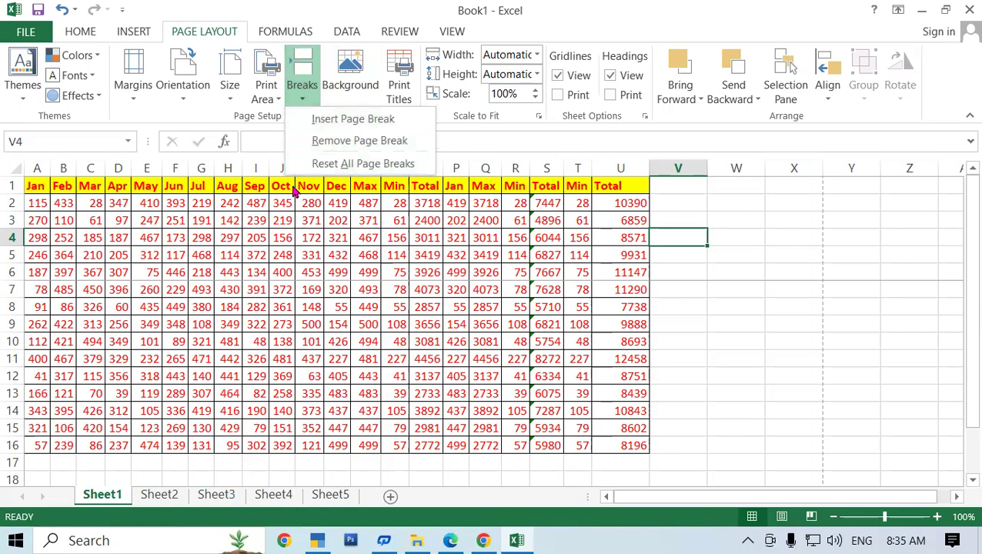
pyautogui.click(397, 163)
pyautogui.click(669, 276)
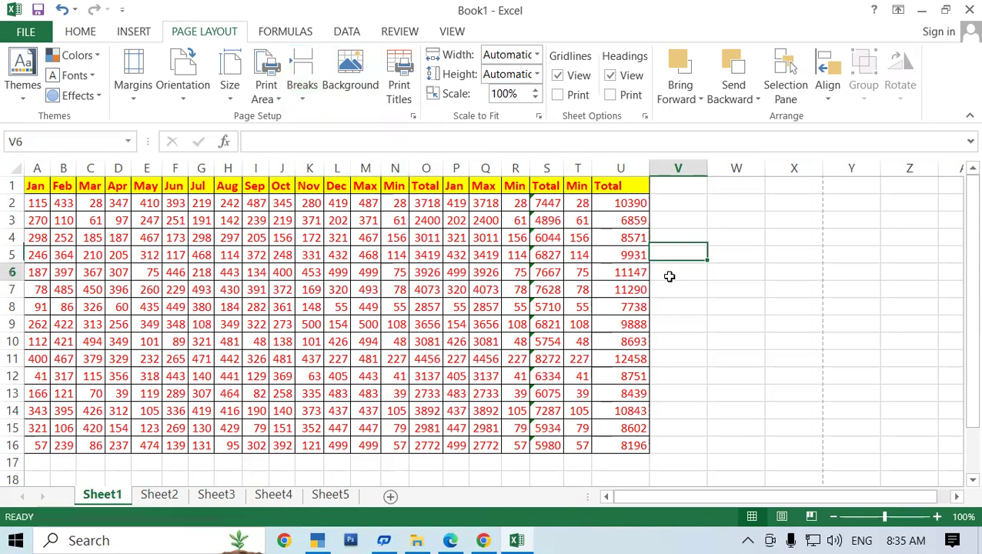
pyautogui.click(677, 204)
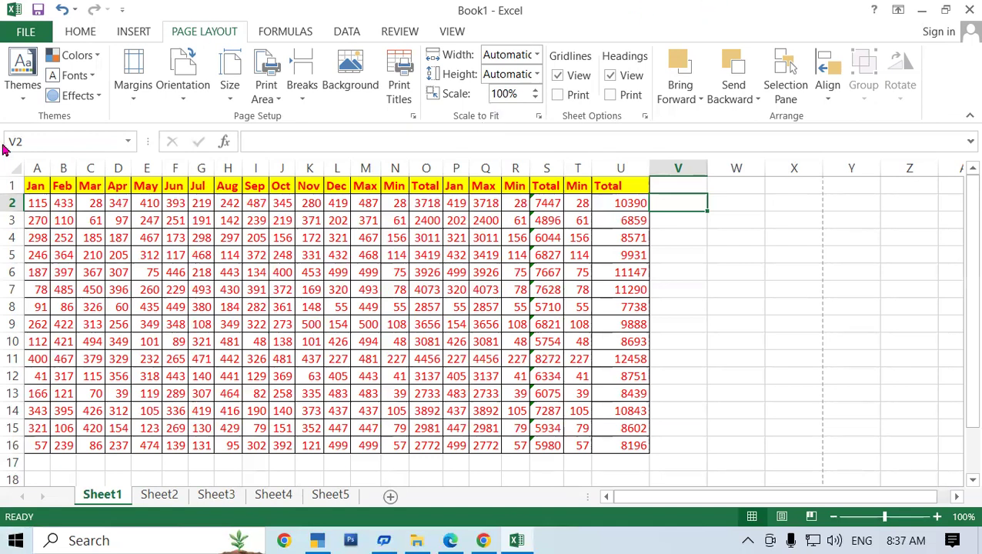
# - Check the current printout in print preview, then return to the worksheet
pyautogui.click(445, 342)
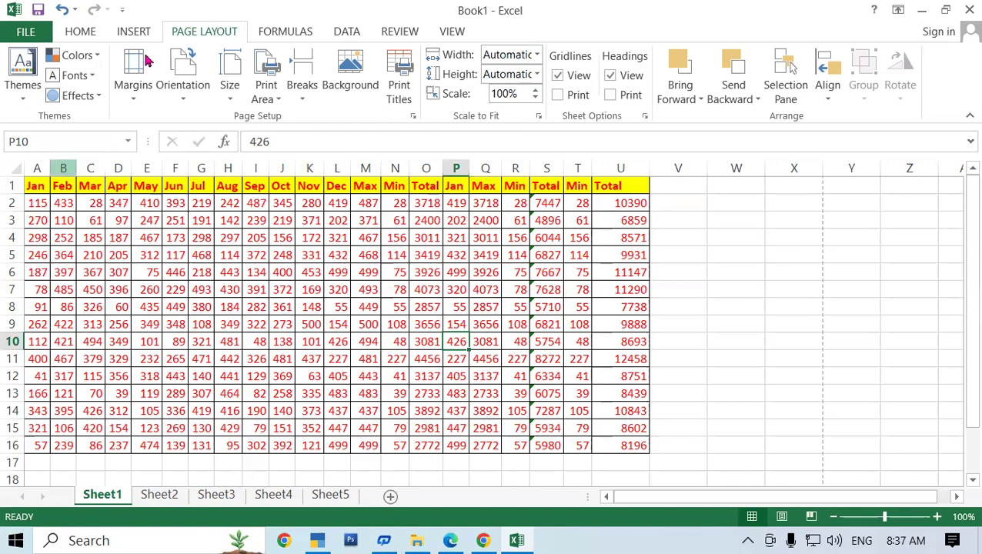
pyautogui.click(22, 31)
pyautogui.click(30, 224)
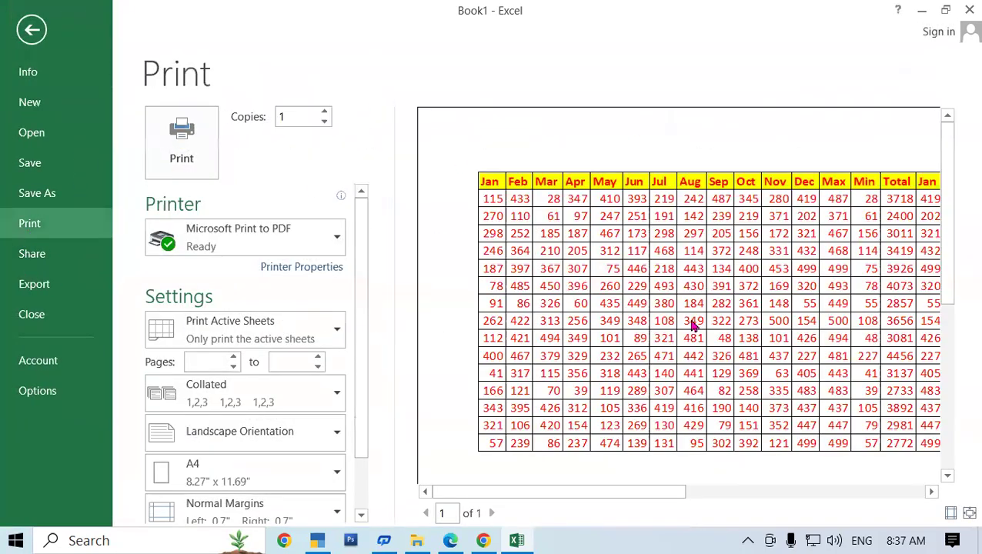
pyautogui.moveTo(579, 495); pyautogui.dragTo(883, 491)
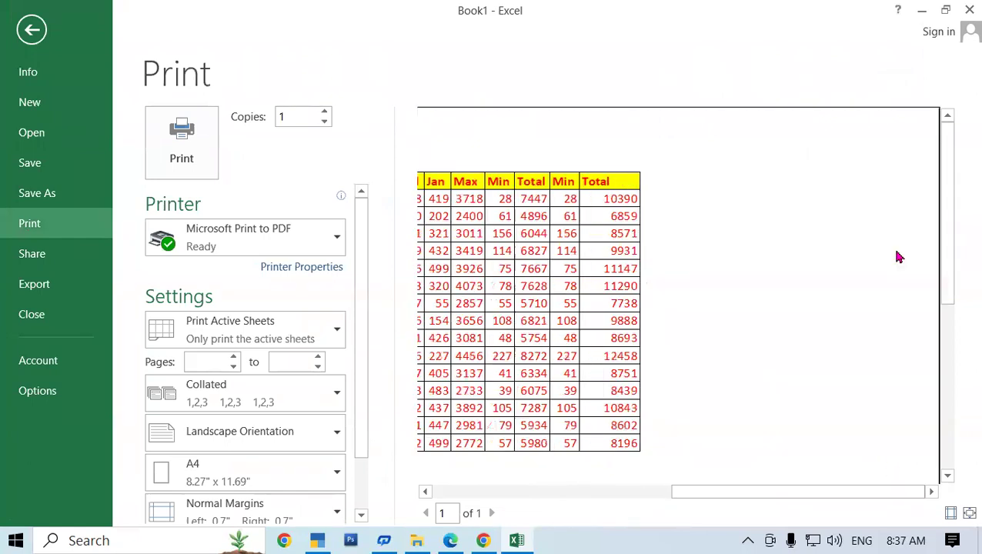
pyautogui.click(19, 29)
# - Fill the Min and Total columns T1:U16 rightward through column AA
pyautogui.moveTo(578, 185); pyautogui.dragTo(627, 445)
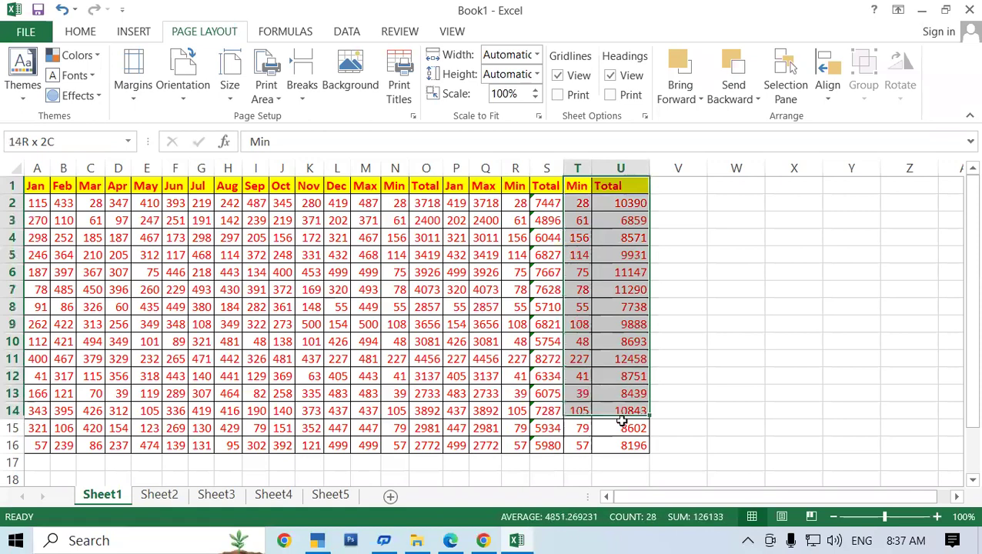
pyautogui.moveTo(649, 454)
pyautogui.mouseDown()
pyautogui.moveTo(813, 437)
pyautogui.moveTo(860, 411)
pyautogui.mouseUp()
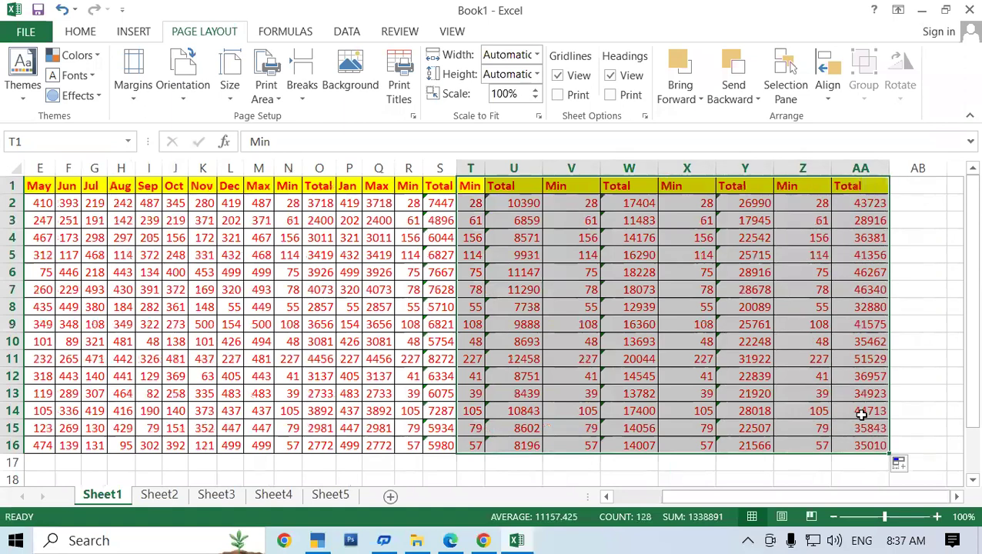
pyautogui.click(781, 352)
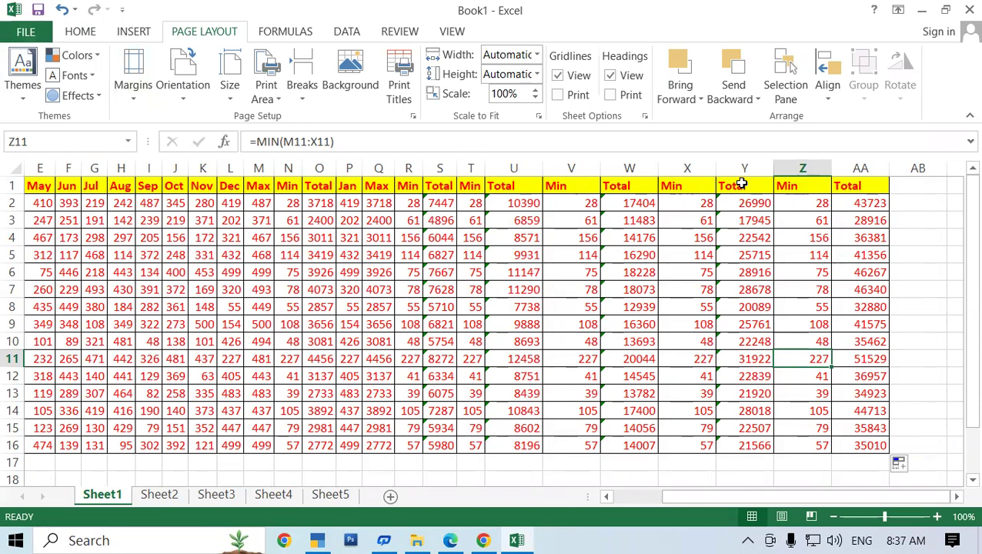
# - Make the totals in AA2:AA16 black
pyautogui.moveTo(851, 204); pyautogui.dragTo(861, 446)
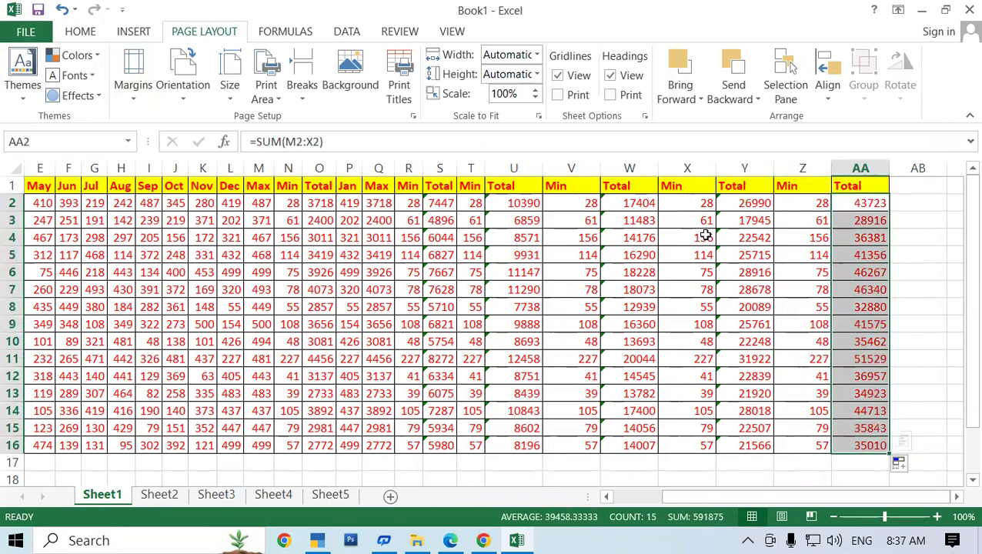
pyautogui.click(80, 31)
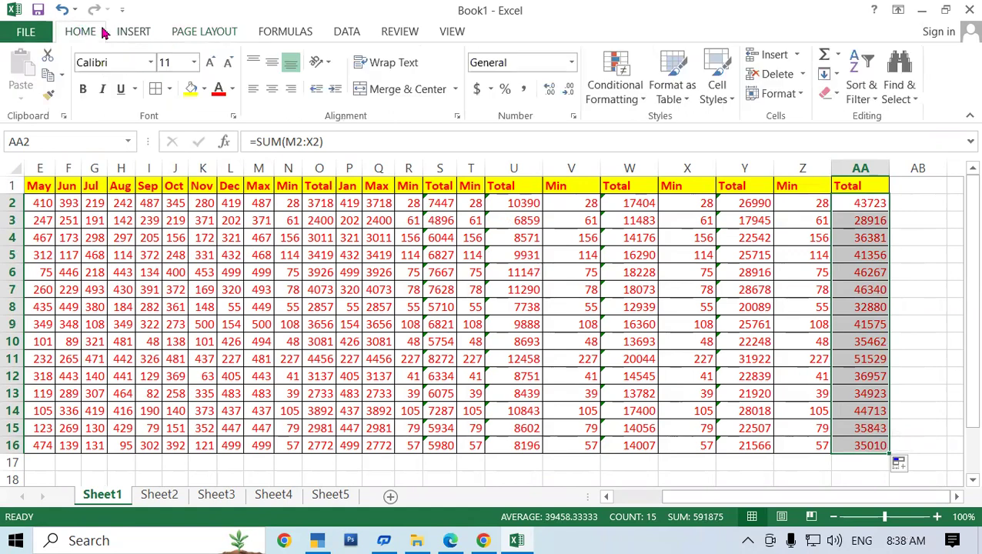
pyautogui.click(232, 89)
pyautogui.click(254, 107)
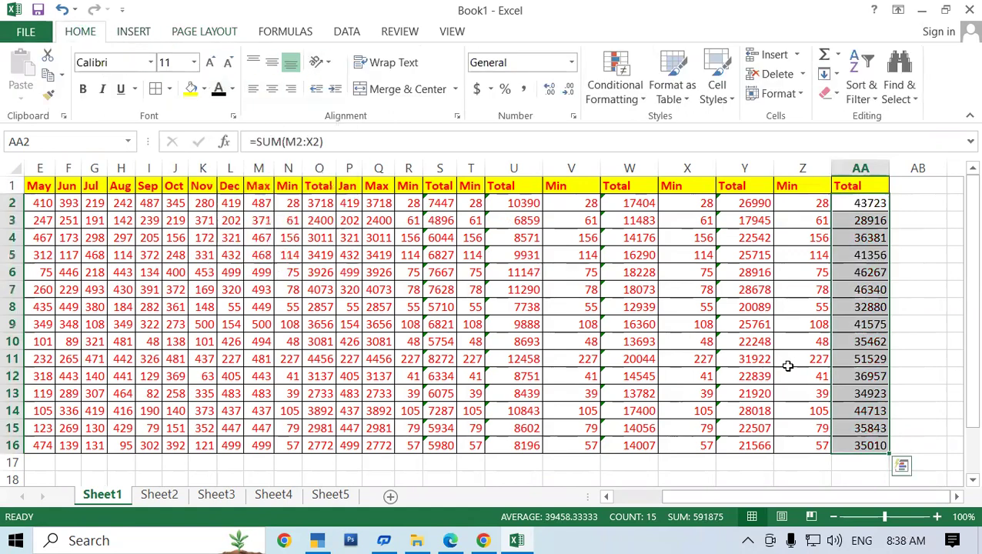
pyautogui.click(789, 362)
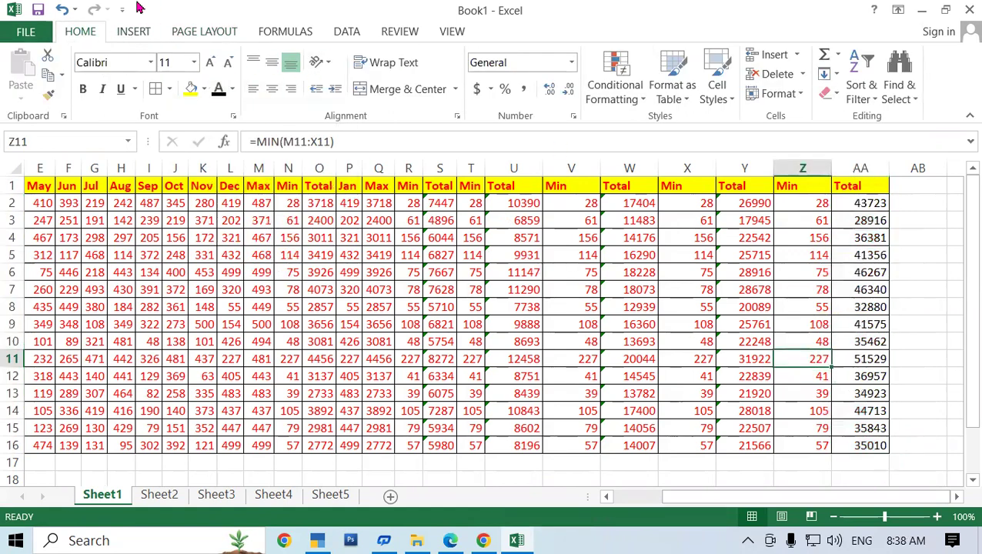
pyautogui.click(31, 32)
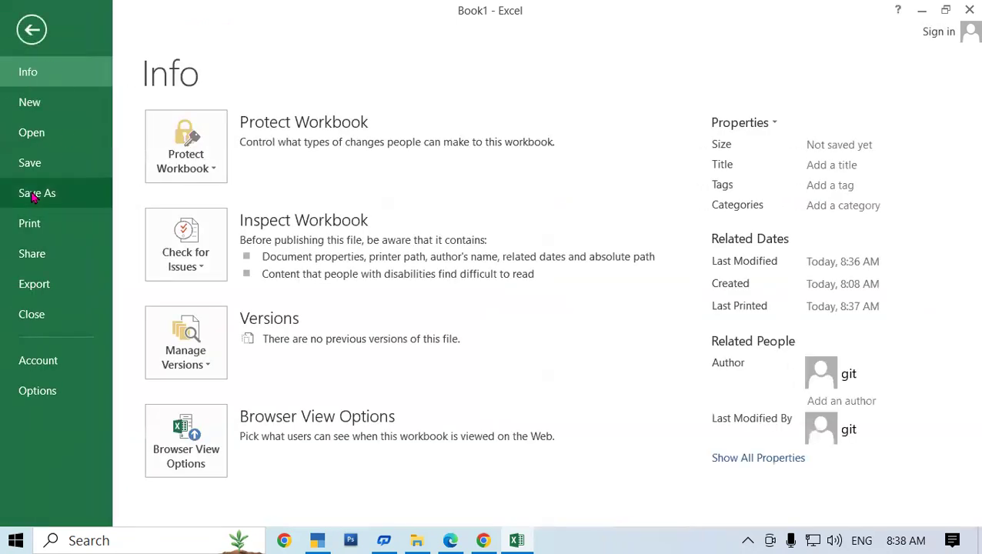
pyautogui.click(35, 224)
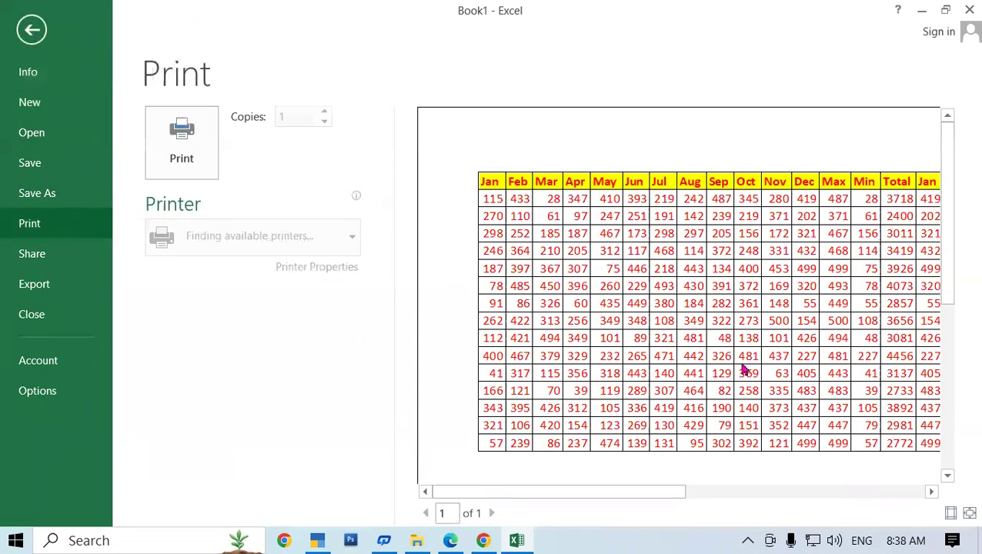
pyautogui.moveTo(561, 493); pyautogui.dragTo(784, 491)
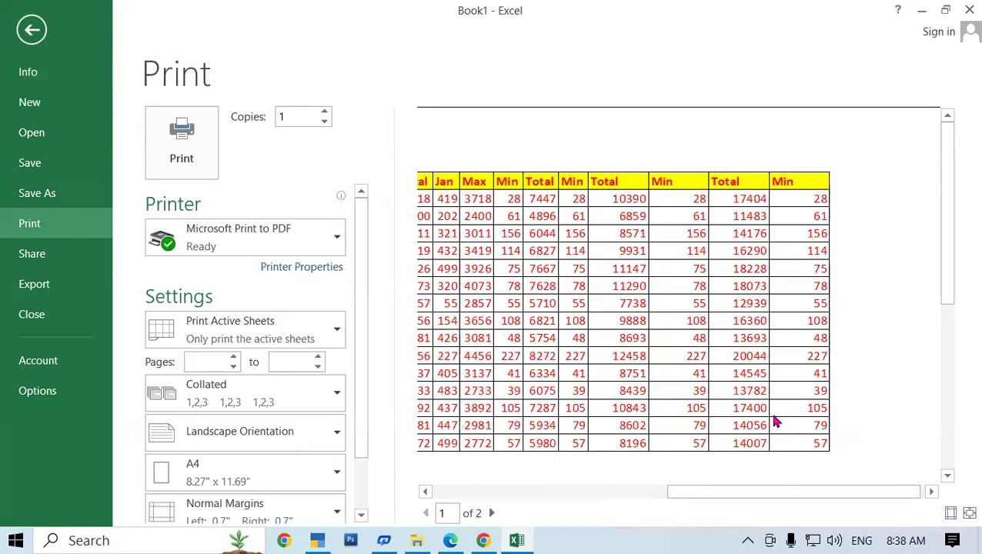
pyautogui.click(492, 513)
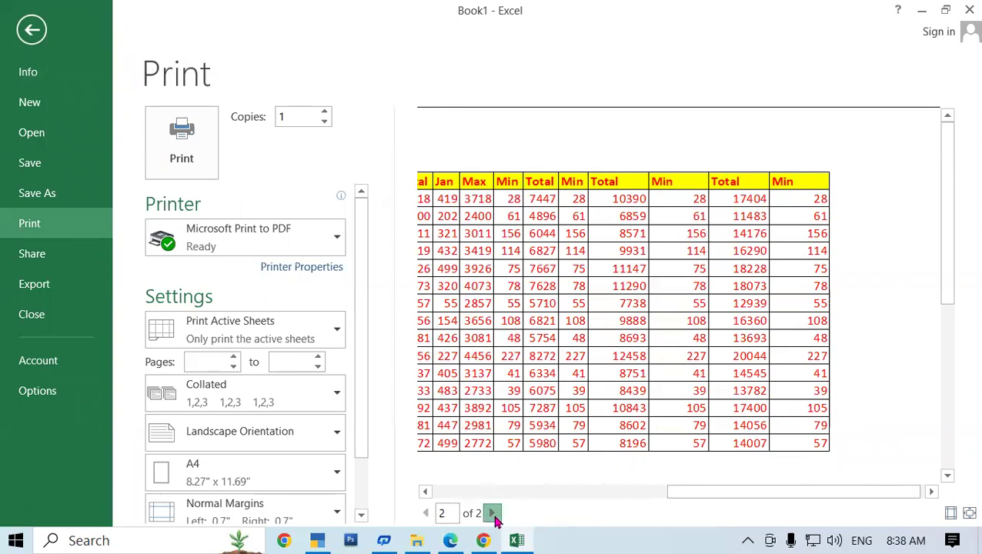
pyautogui.moveTo(698, 491); pyautogui.dragTo(430, 493)
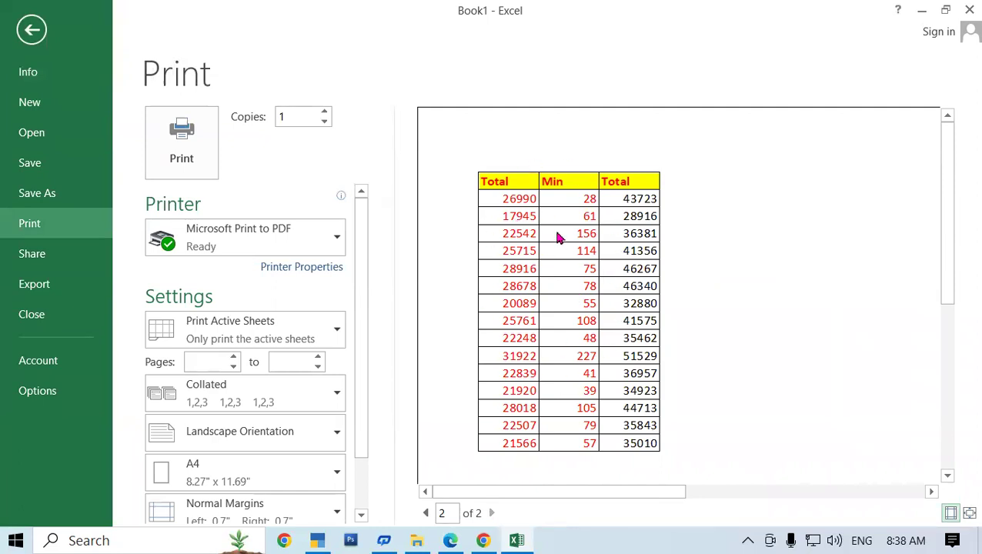
pyautogui.click(32, 30)
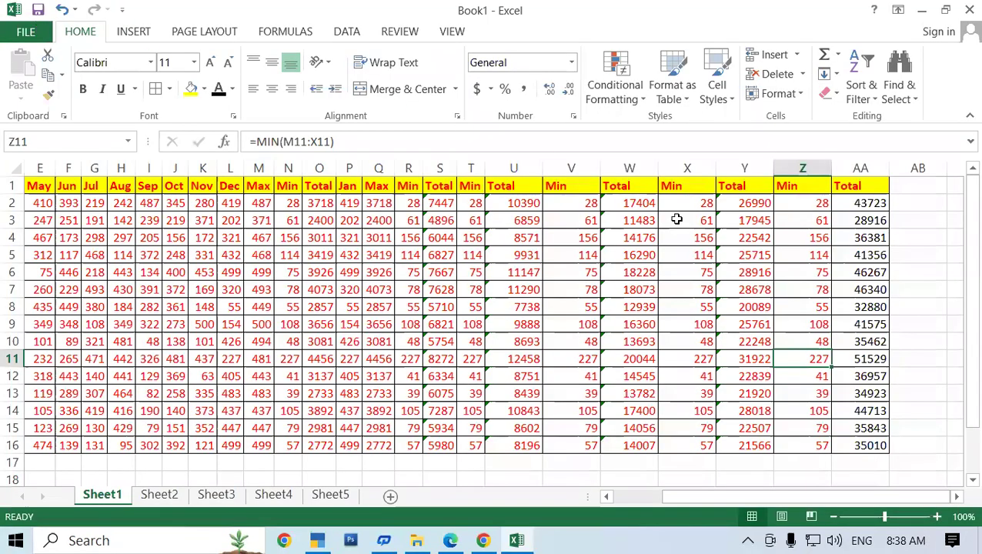
# - AutoFit columns U–AA and fill another Total and Min pair into AB:AC
pyautogui.moveTo(513, 167); pyautogui.dragTo(878, 219)
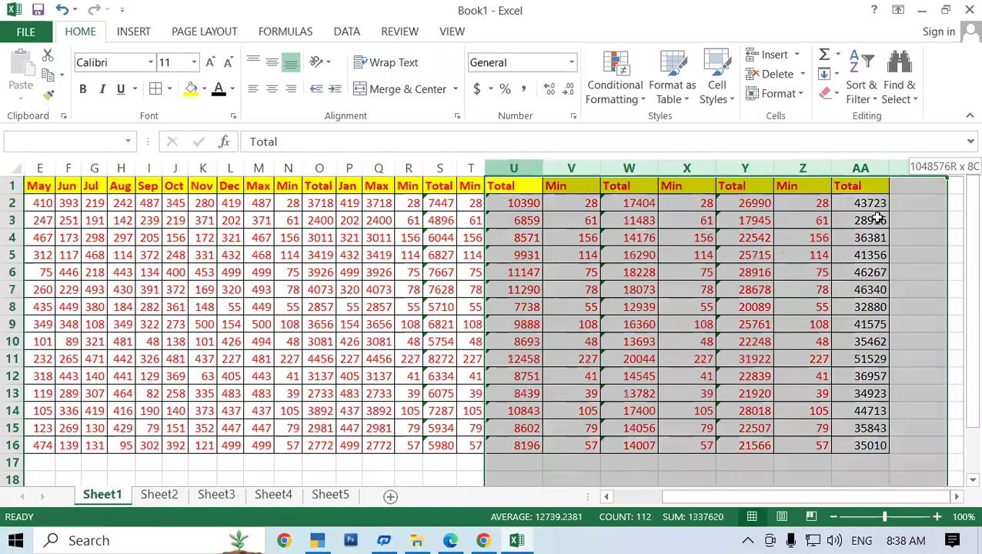
pyautogui.doubleClick(716, 167)
pyautogui.click(766, 241)
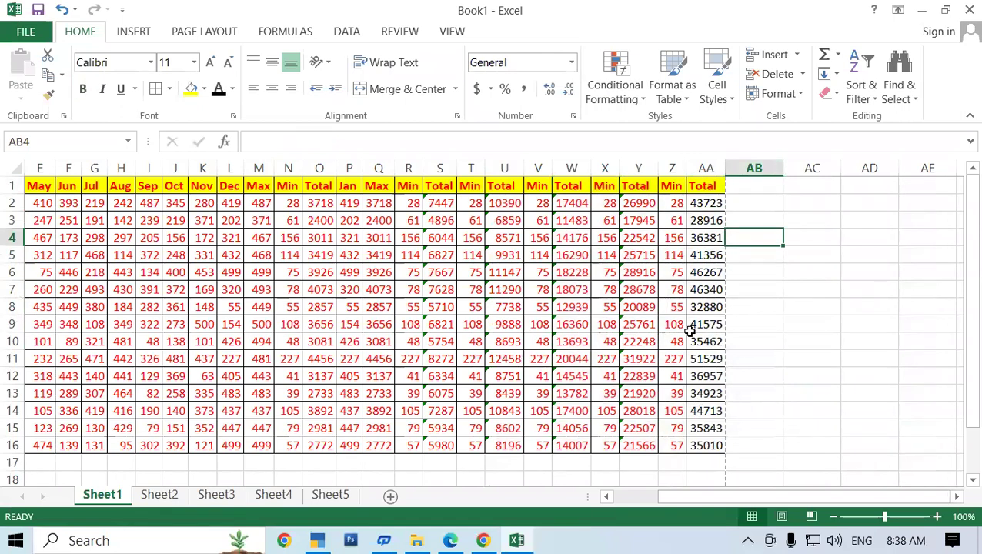
pyautogui.moveTo(638, 185)
pyautogui.mouseDown()
pyautogui.moveTo(706, 445)
pyautogui.moveTo(785, 397)
pyautogui.mouseUp()
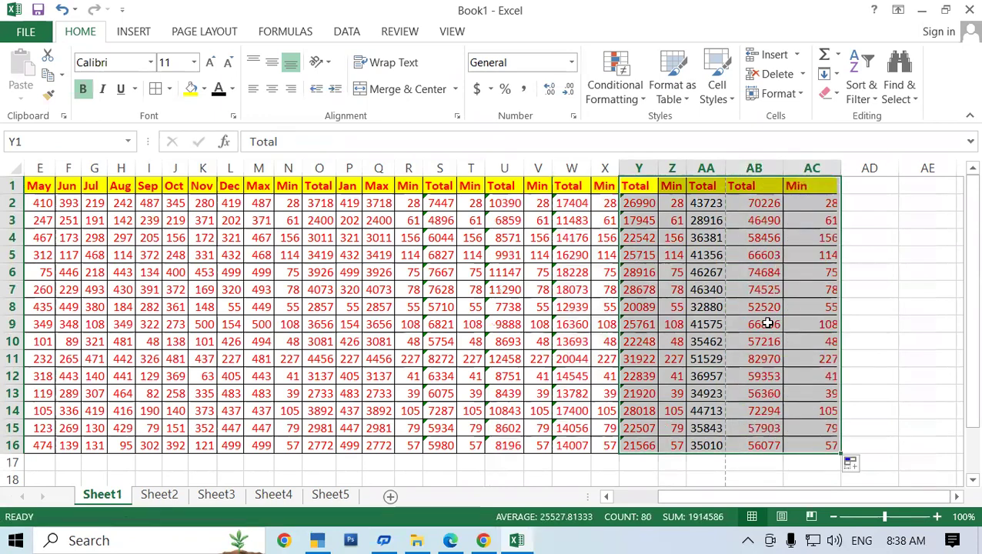
pyautogui.moveTo(758, 324); pyautogui.dragTo(758, 306)
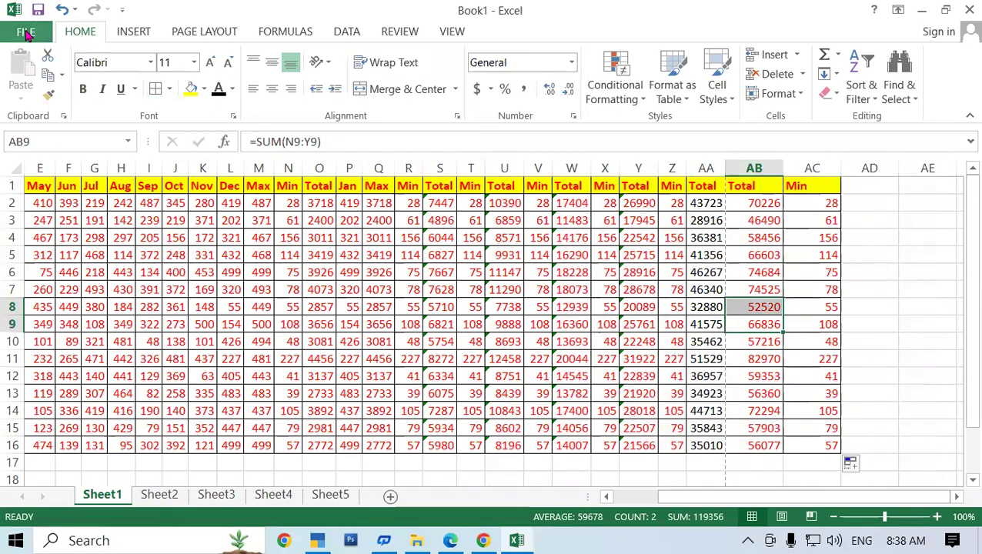
# - Preview the printout, checking that the new columns land alone on page 2 of 2
pyautogui.click(27, 32)
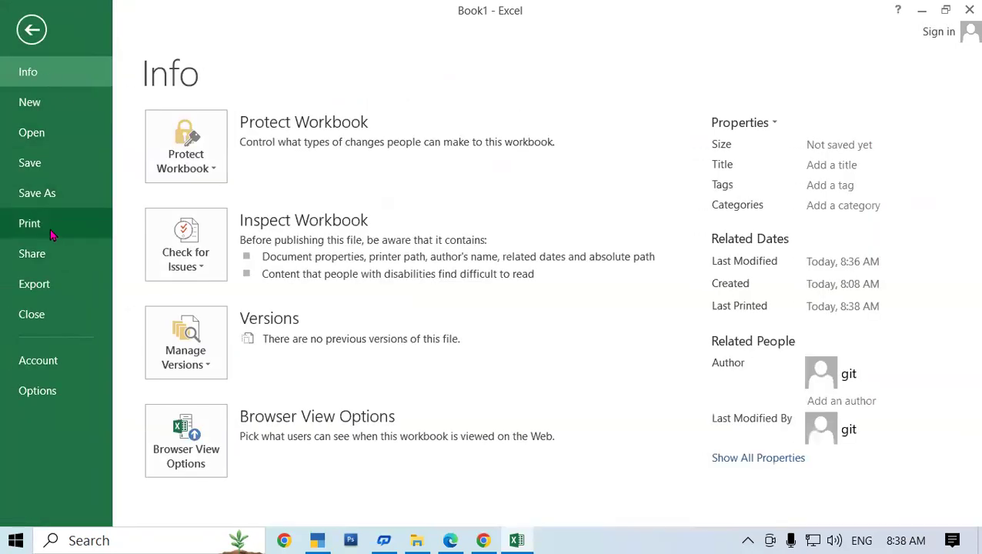
pyautogui.click(51, 225)
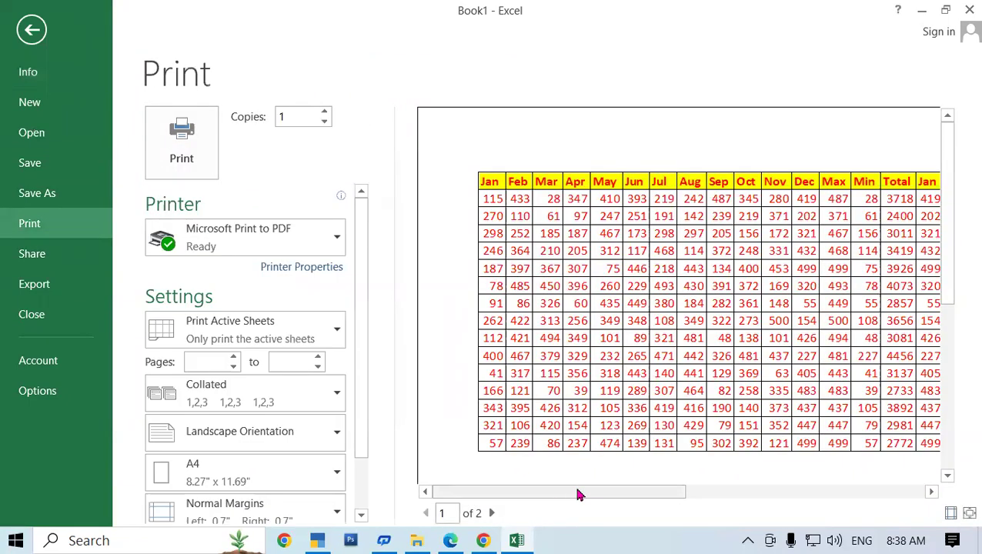
pyautogui.moveTo(537, 493); pyautogui.dragTo(861, 494)
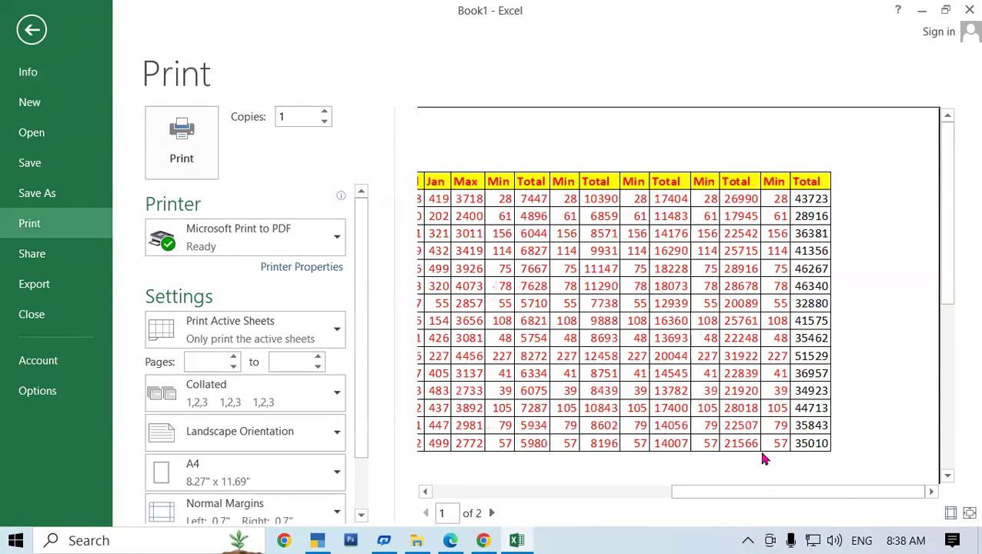
pyautogui.moveTo(701, 495); pyautogui.dragTo(437, 478)
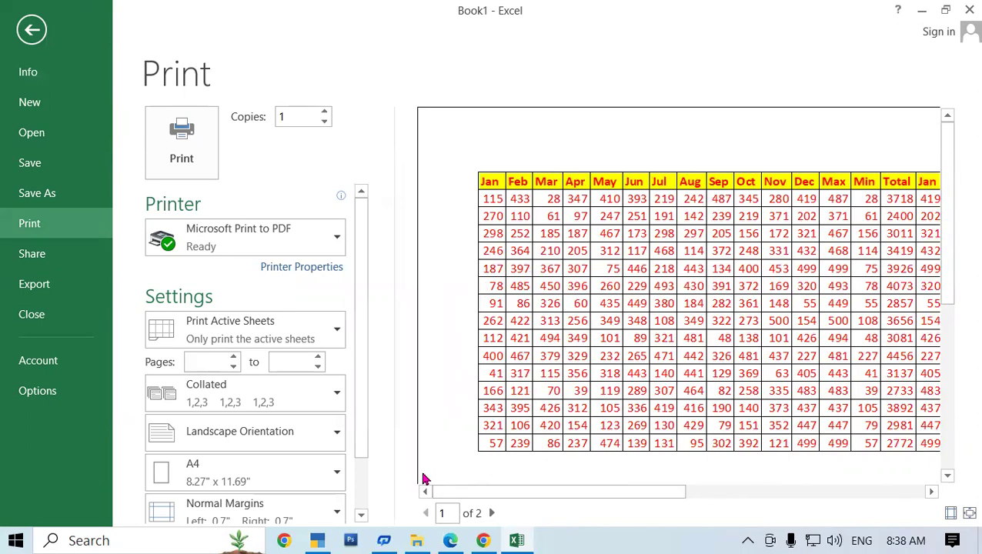
pyautogui.click(491, 512)
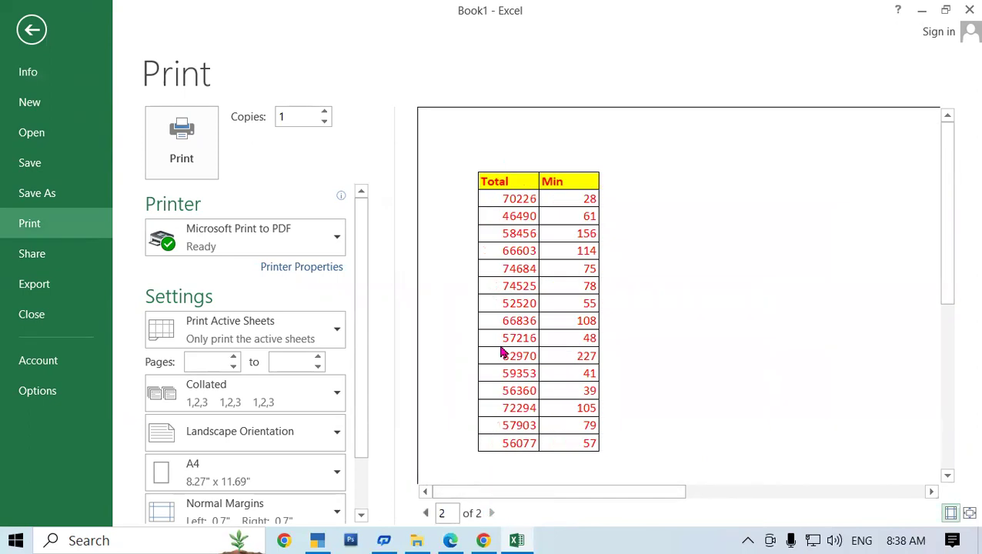
# - Fit the printout's width to 1 page, scaling it to 92%
pyautogui.click(32, 30)
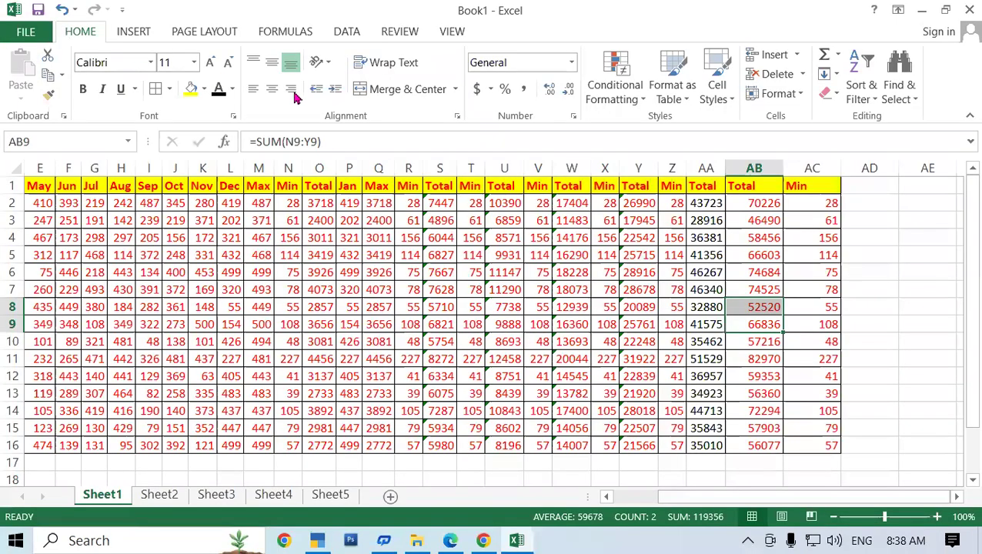
pyautogui.click(212, 34)
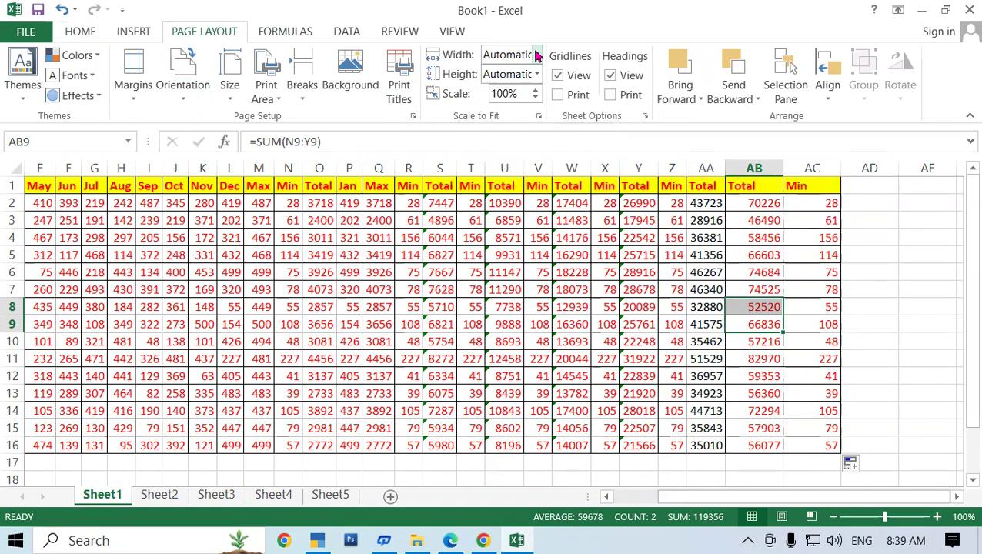
pyautogui.click(537, 57)
pyautogui.click(517, 96)
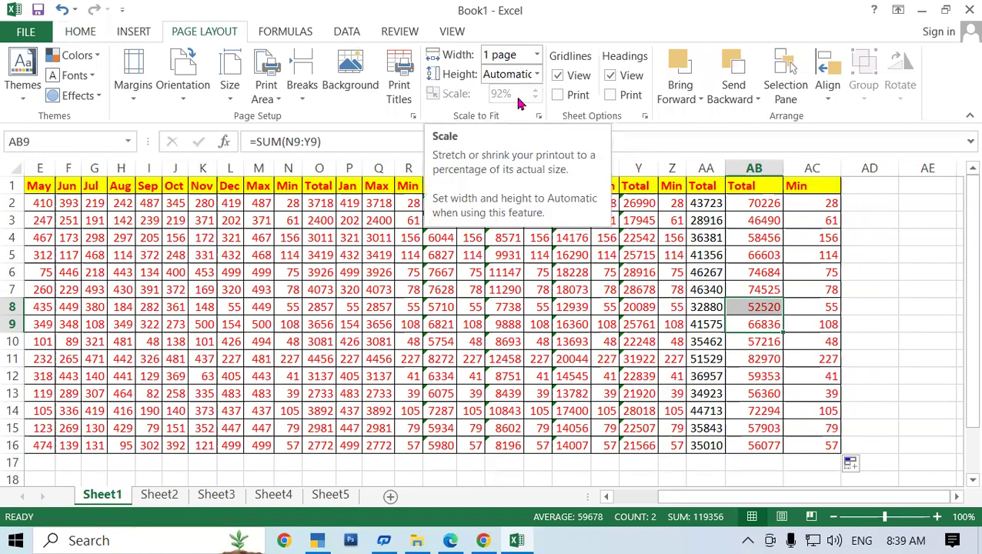
pyautogui.click(474, 272)
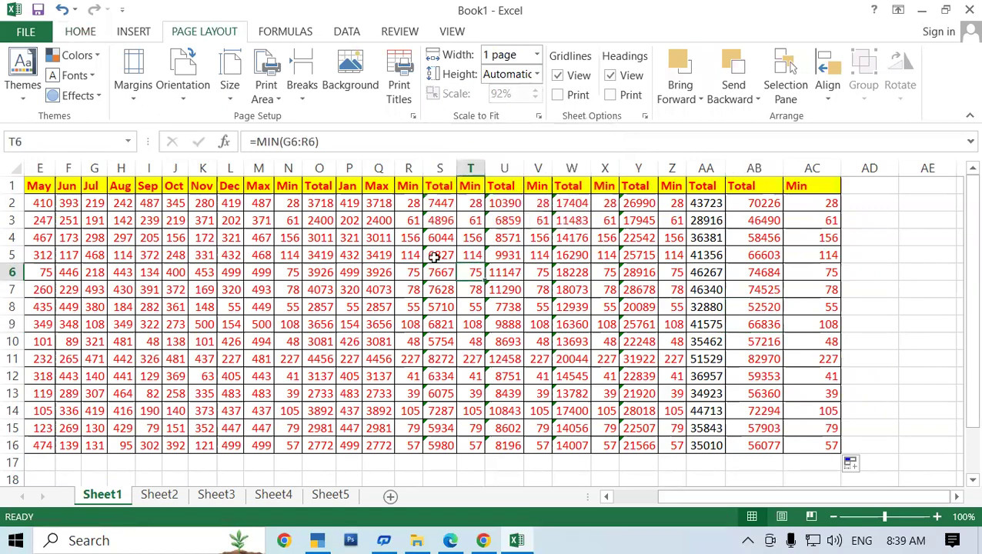
pyautogui.click(35, 33)
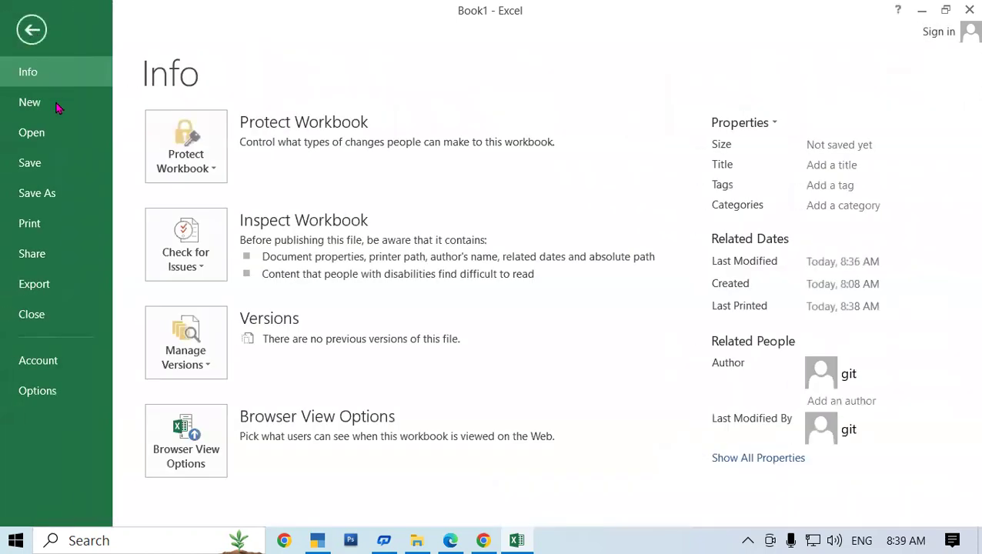
# - Confirm the print preview shows all columns through AC on 1 page, then return to Sheet1
pyautogui.click(66, 233)
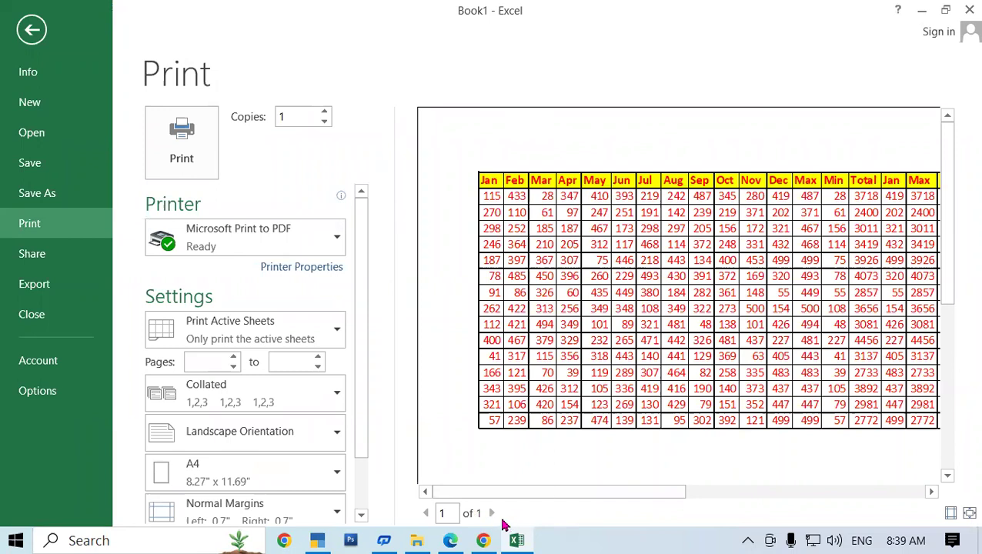
pyautogui.moveTo(519, 491); pyautogui.dragTo(791, 491)
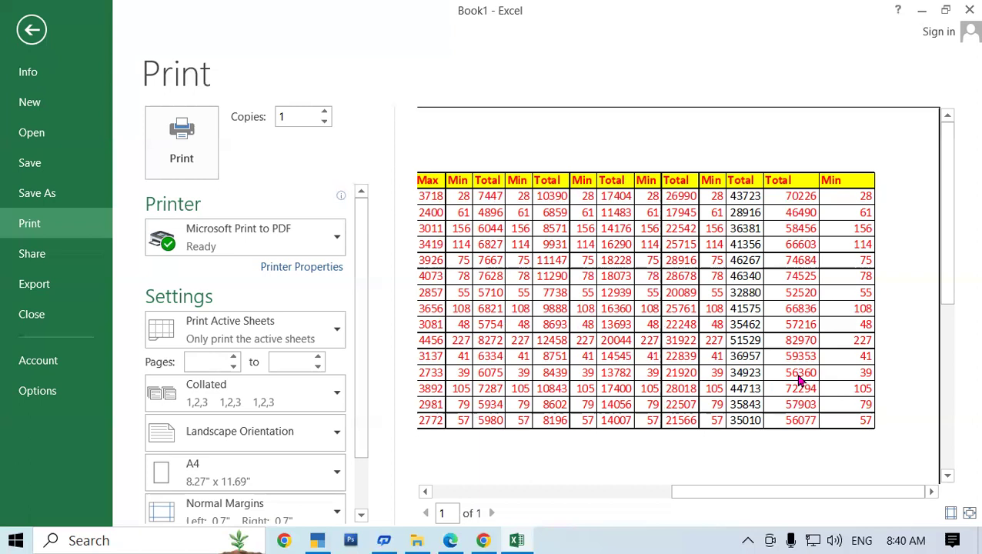
pyautogui.click(31, 31)
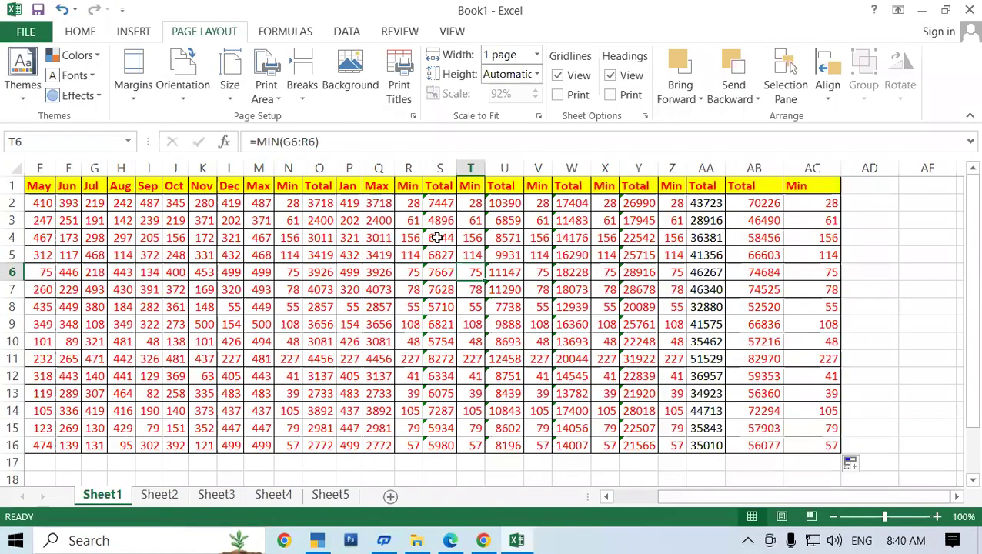
# - Check the formulas in AB9, AC9, O9 and T7, then select the Jan column A
pyautogui.click(740, 324)
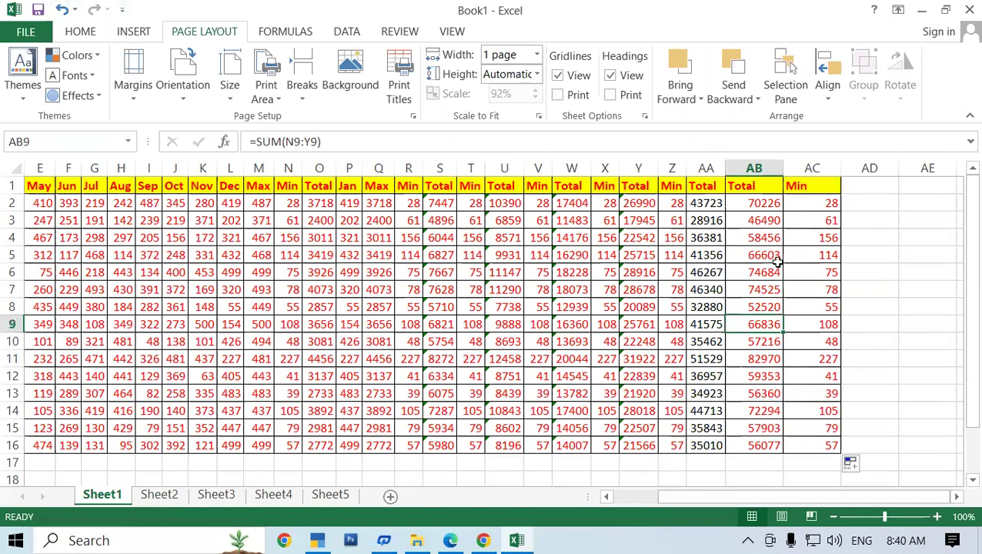
pyautogui.click(817, 325)
pyautogui.click(845, 257)
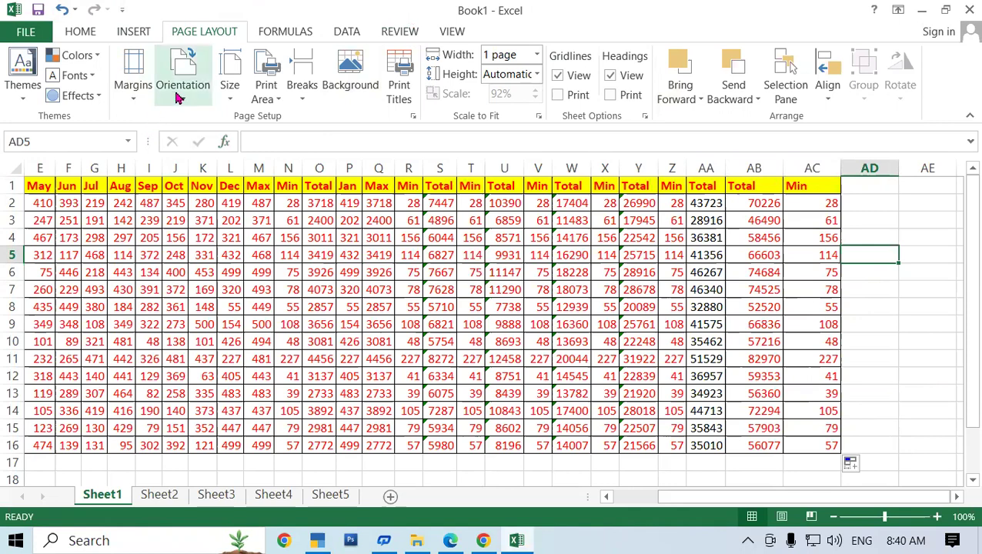
pyautogui.click(149, 408)
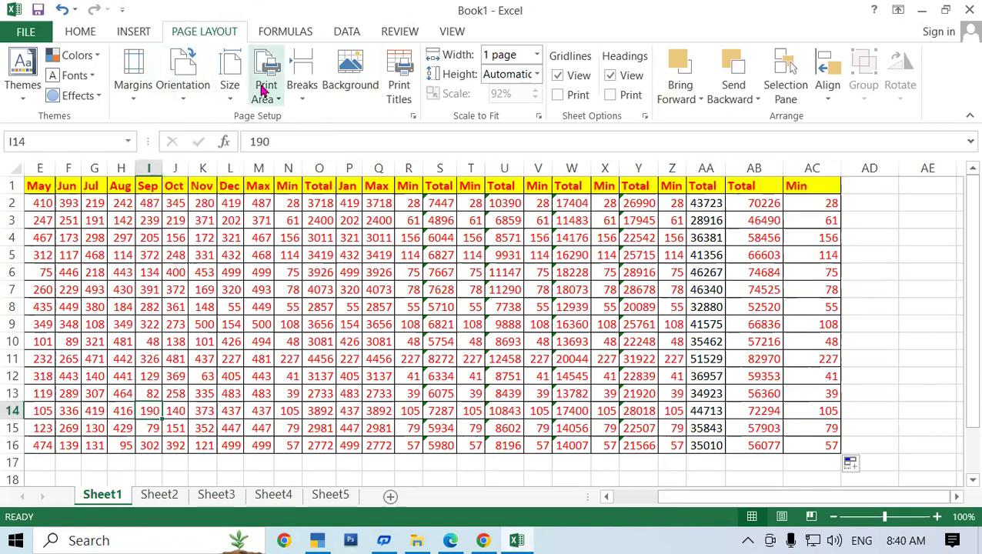
pyautogui.click(305, 325)
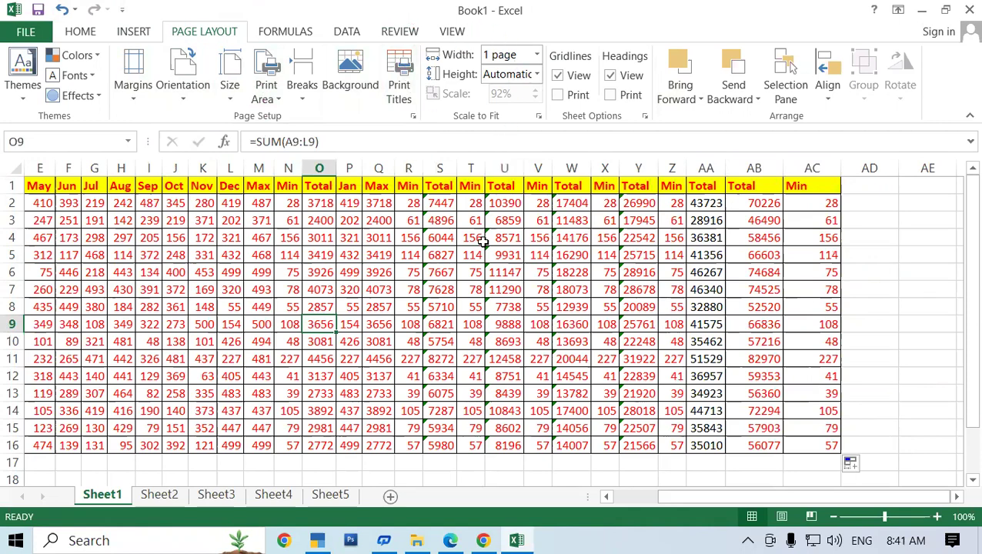
pyautogui.click(475, 289)
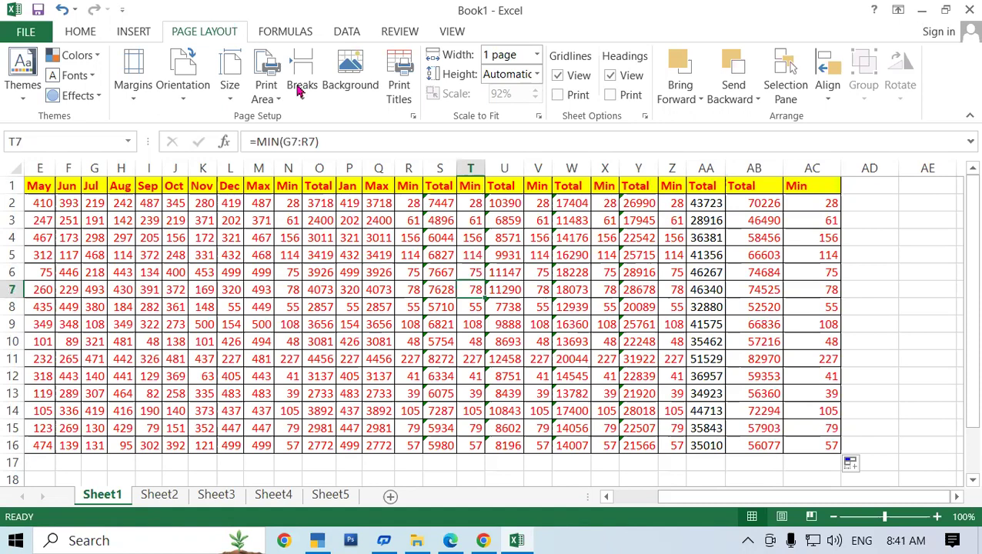
pyautogui.moveTo(735, 504); pyautogui.dragTo(637, 506)
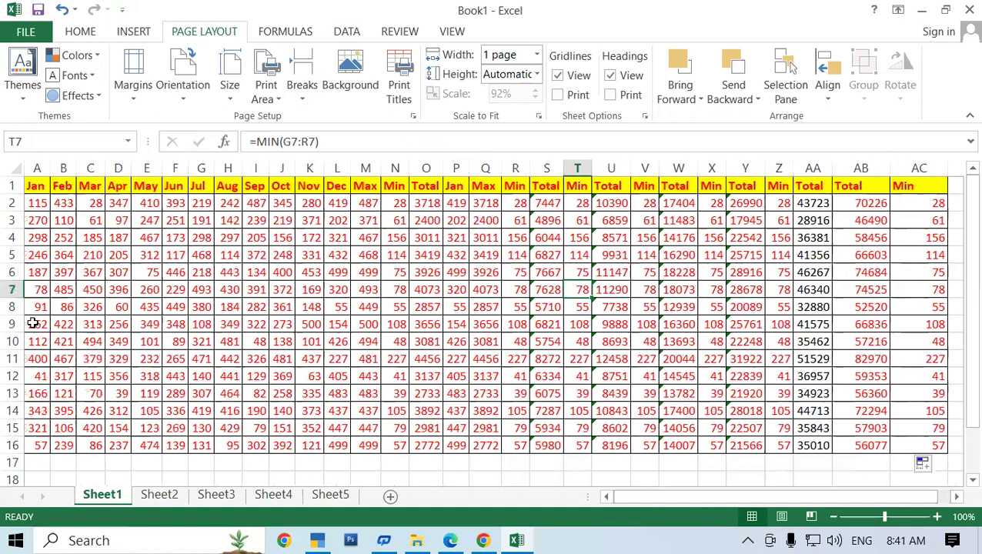
pyautogui.click(37, 167)
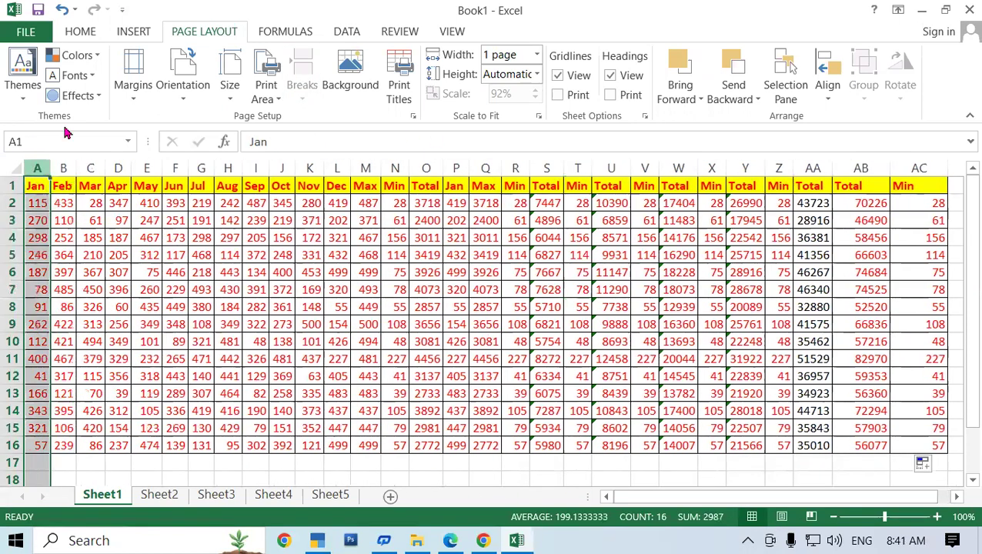
# - Insert a blank column before the Jan column
pyautogui.click(80, 32)
pyautogui.click(773, 56)
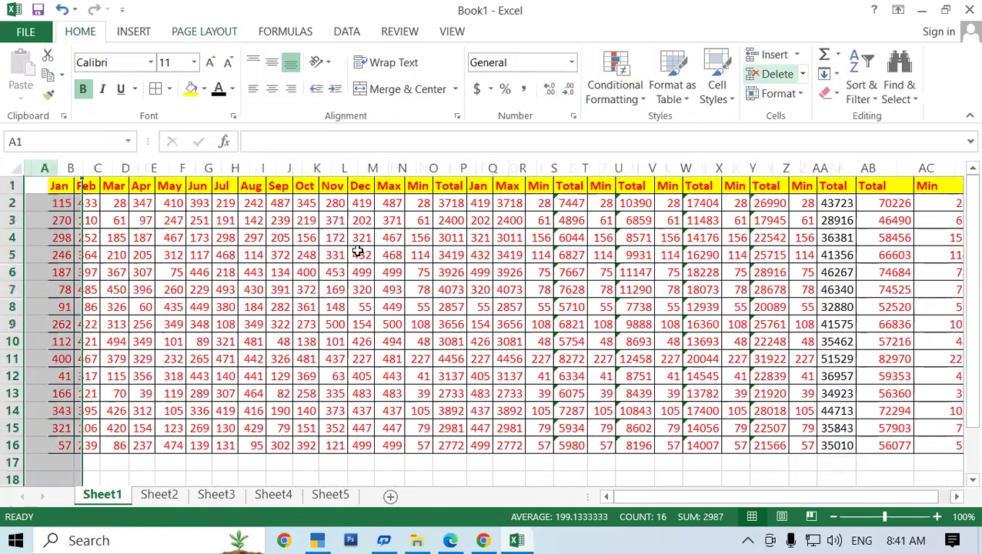
pyautogui.click(48, 185)
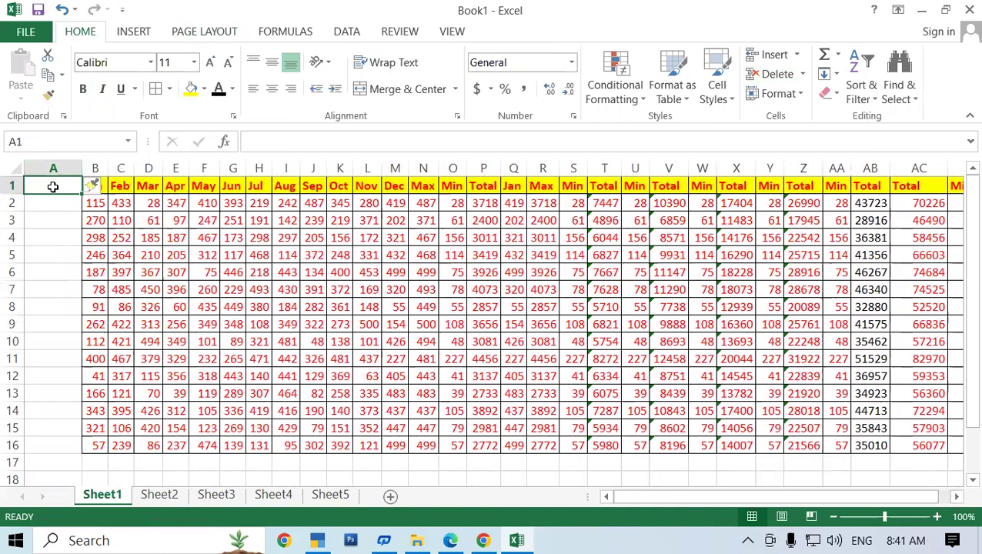
# - Head the new column Sr.NO and number the rows 1 through 15
pyautogui.write('Sr.NO')
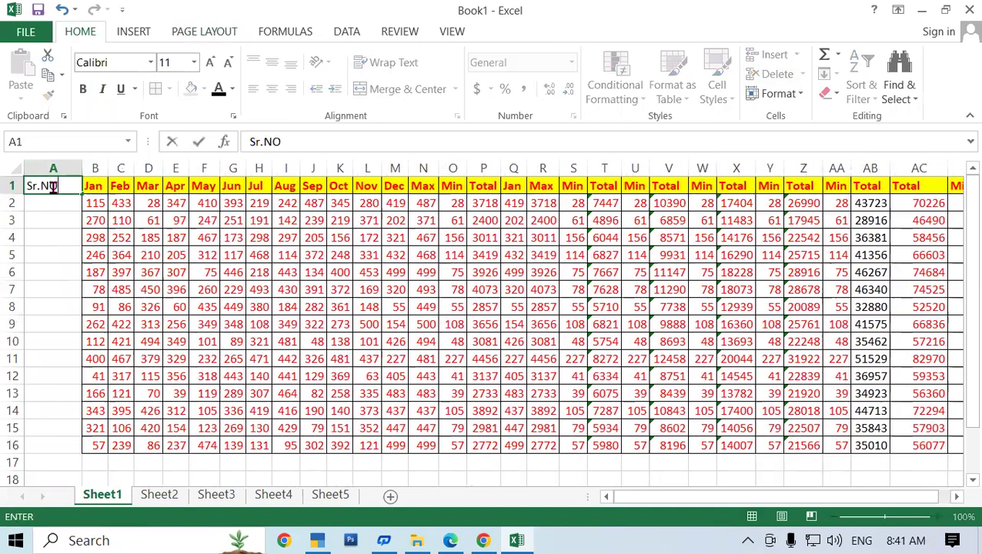
pyautogui.press('Return')
pyautogui.write('1')
pyautogui.press('Return')
pyautogui.write('2')
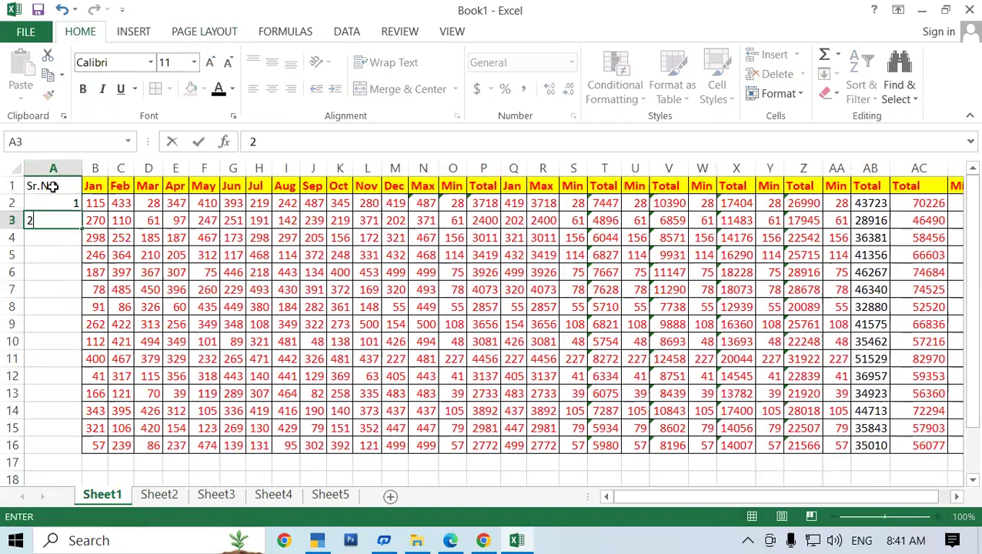
pyautogui.press('Return')
pyautogui.moveTo(40, 204); pyautogui.dragTo(114, 461)
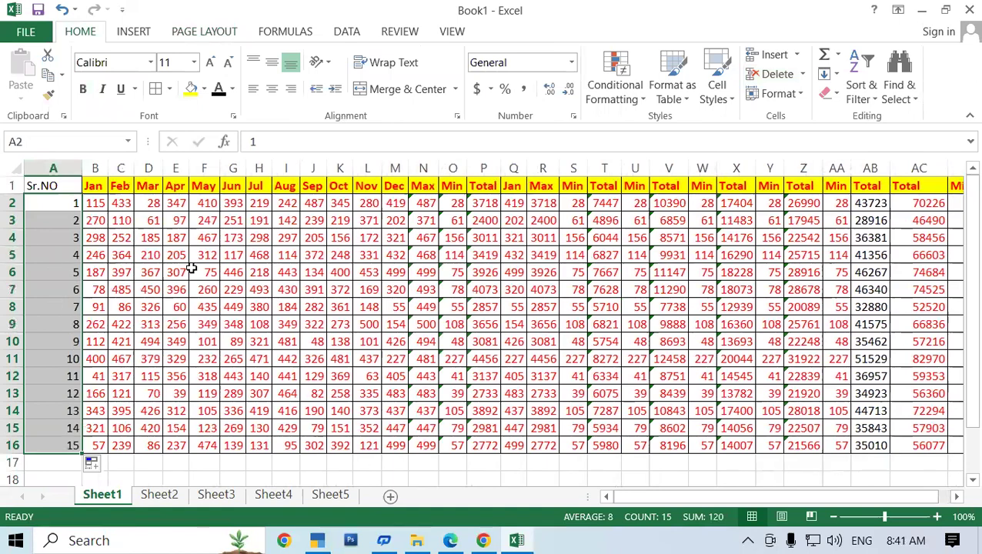
pyautogui.click(282, 359)
# - Give the Sr.NO header red text to match the table's formatting
pyautogui.click(229, 469)
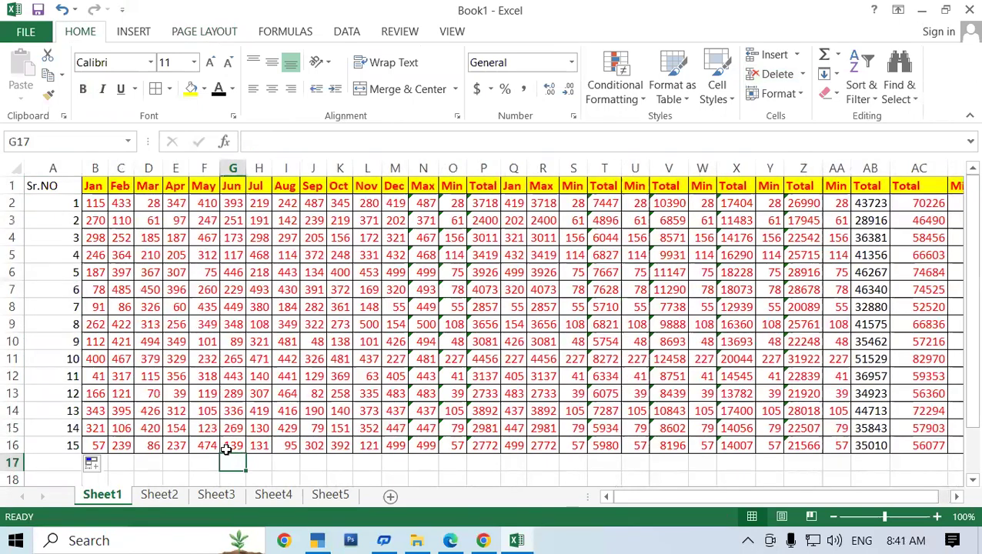
pyautogui.moveTo(96, 203); pyautogui.dragTo(94, 445)
pyautogui.click(221, 469)
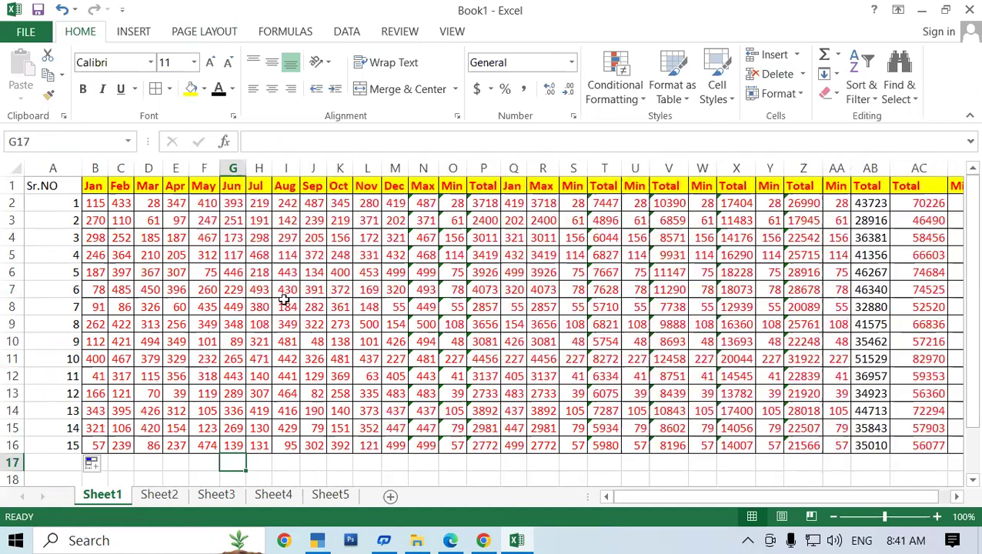
pyautogui.click(35, 188)
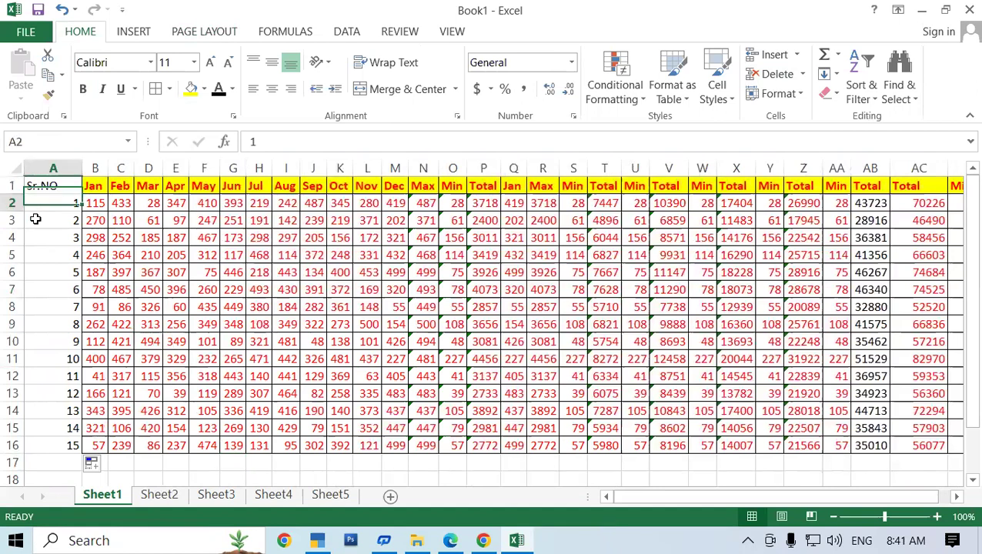
pyautogui.moveTo(34, 208); pyautogui.dragTo(46, 445)
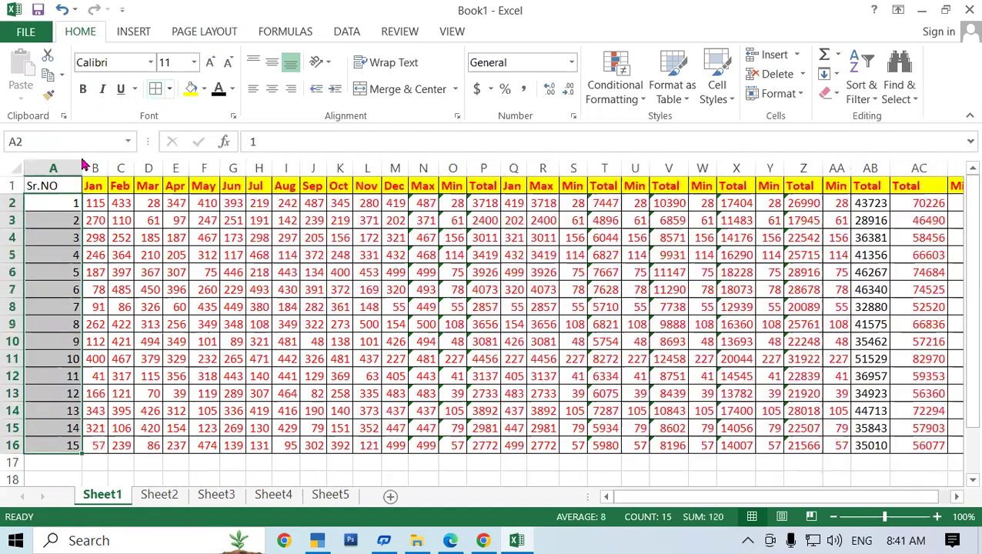
pyautogui.click(46, 186)
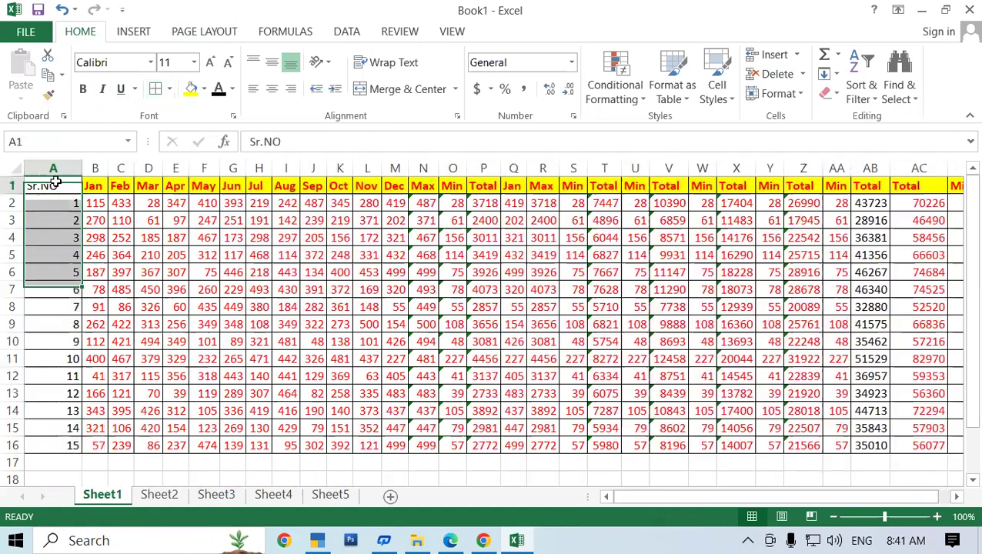
pyautogui.click(232, 89)
pyautogui.click(213, 291)
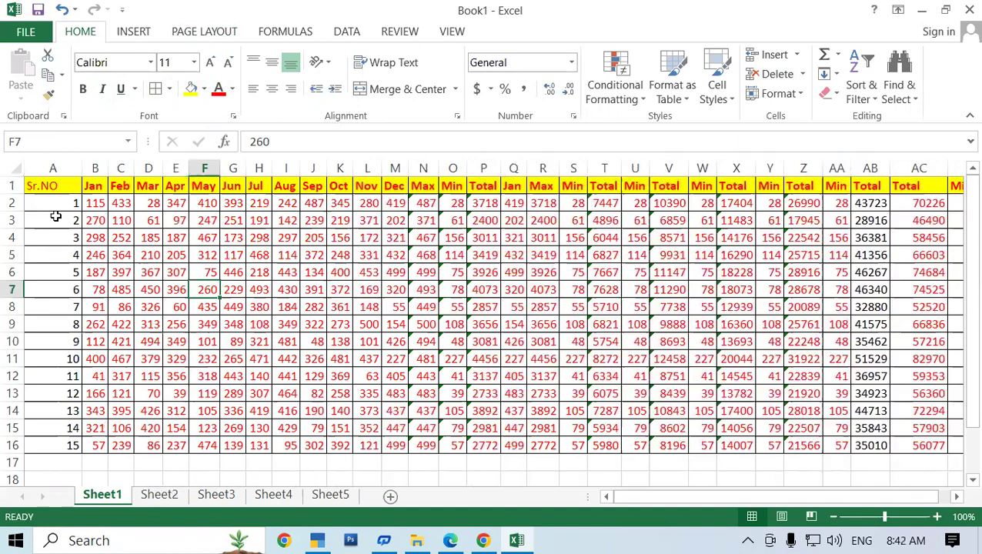
pyautogui.scroll(-2, 55, 217)
pyautogui.scroll(2, 56, 211)
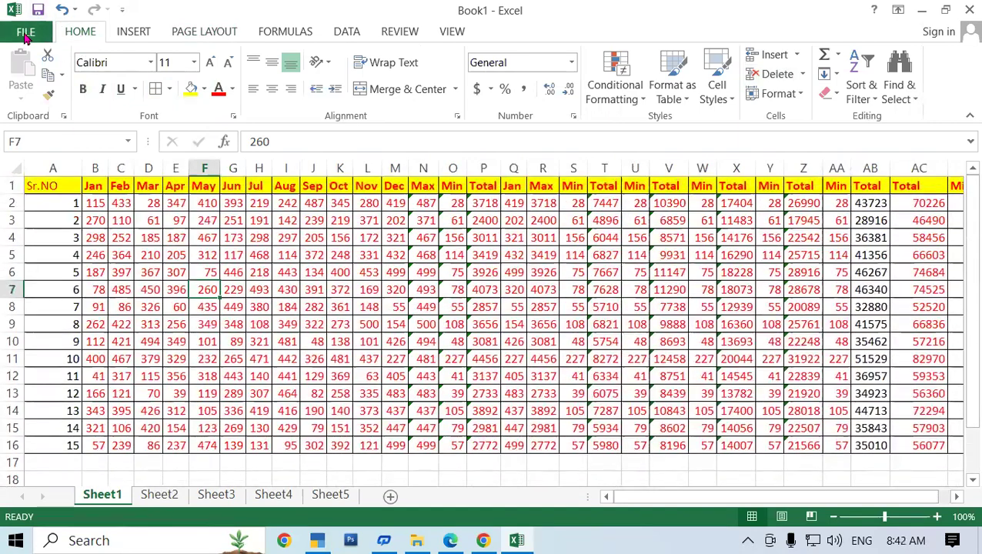
# - Preview the printout now including the Sr.NO column
pyautogui.click(26, 32)
pyautogui.click(67, 225)
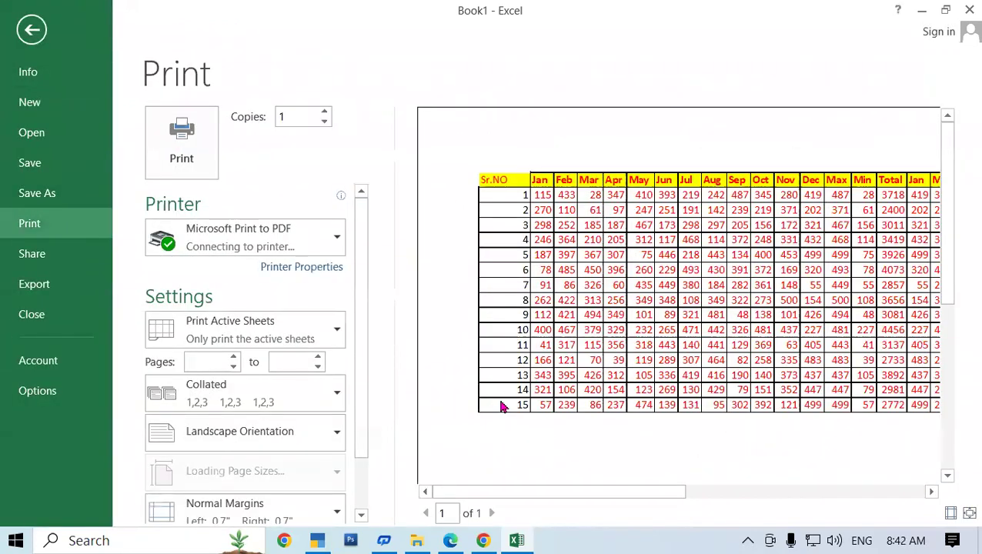
pyautogui.click(32, 29)
# - Continue the serial numbers to 28 in row 29 and select the last row of figures
pyautogui.scroll(-1, 106, 359)
pyautogui.moveTo(66, 376); pyautogui.dragTo(116, 468)
pyautogui.moveTo(101, 236)
pyautogui.mouseDown()
pyautogui.moveTo(947, 242)
pyautogui.moveTo(921, 407)
pyautogui.mouseUp()
# - Fill B17:AC29, preview the printout, and extend Sr.NO numbering to 80 in A81
pyautogui.click(340, 307)
pyautogui.click(148, 428)
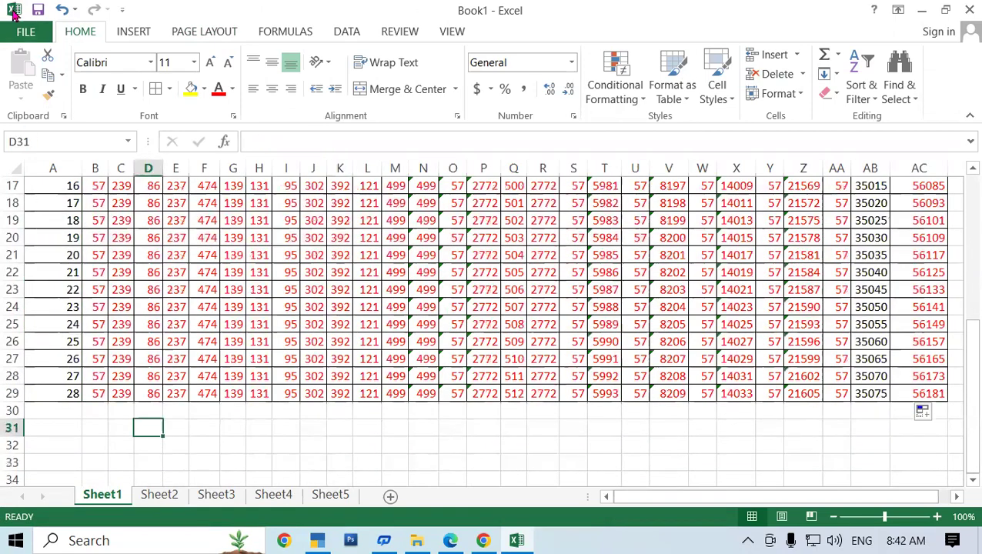
pyautogui.click(26, 32)
pyautogui.click(29, 223)
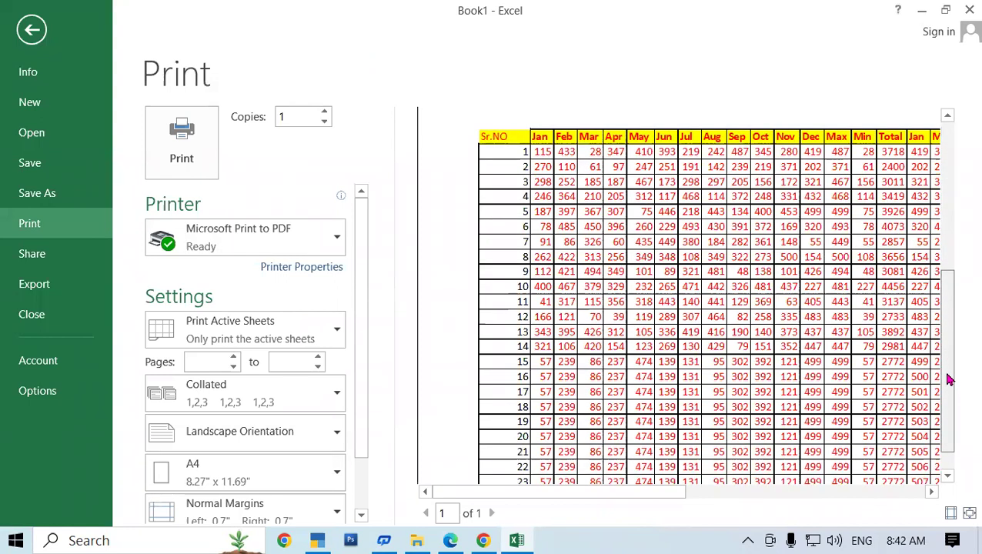
pyautogui.moveTo(950, 307); pyautogui.dragTo(947, 381)
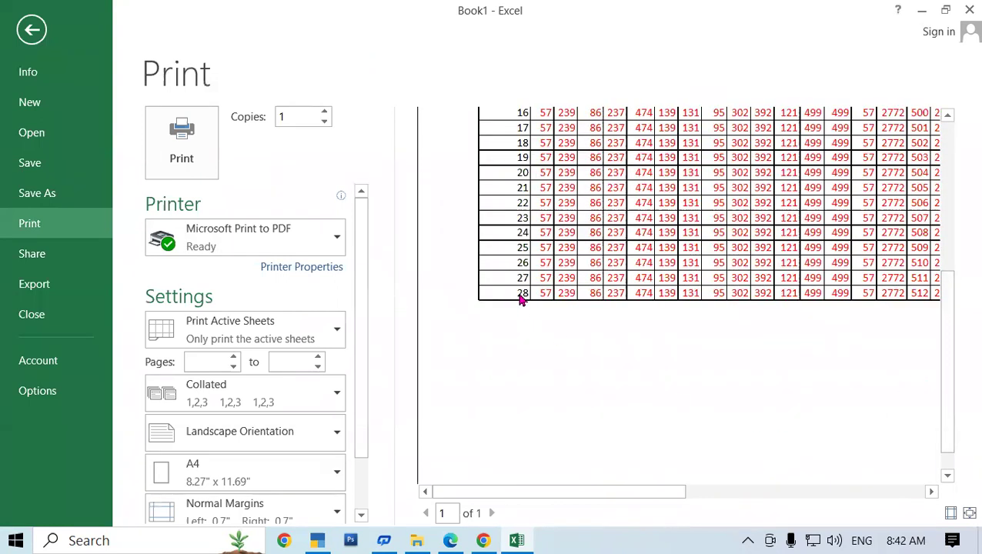
pyautogui.click(31, 29)
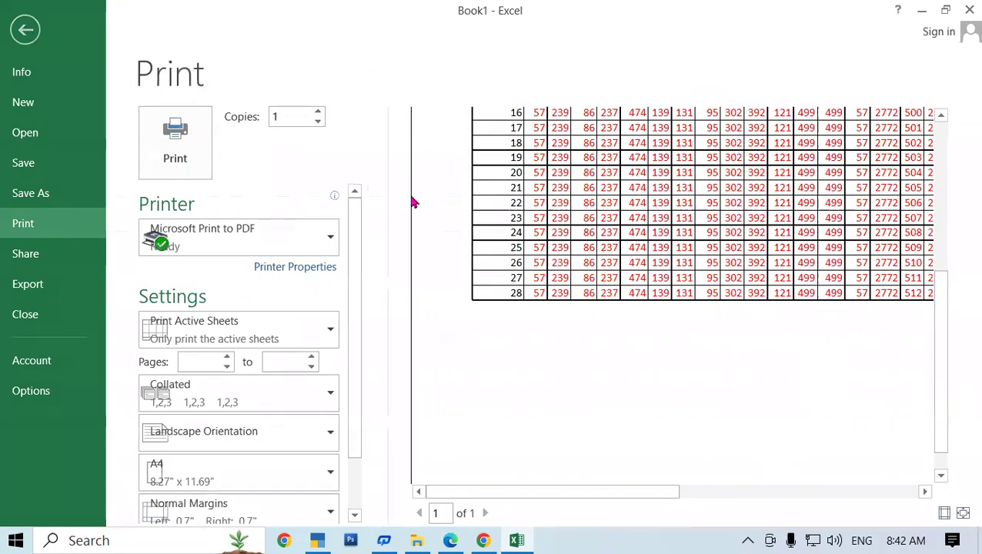
pyautogui.moveTo(71, 376)
pyautogui.mouseDown()
pyautogui.moveTo(162, 504)
pyautogui.moveTo(177, 483)
pyautogui.moveTo(139, 203)
pyautogui.moveTo(156, 311)
pyautogui.mouseUp()
pyautogui.scroll(2, 300, 335)
pyautogui.click(176, 341)
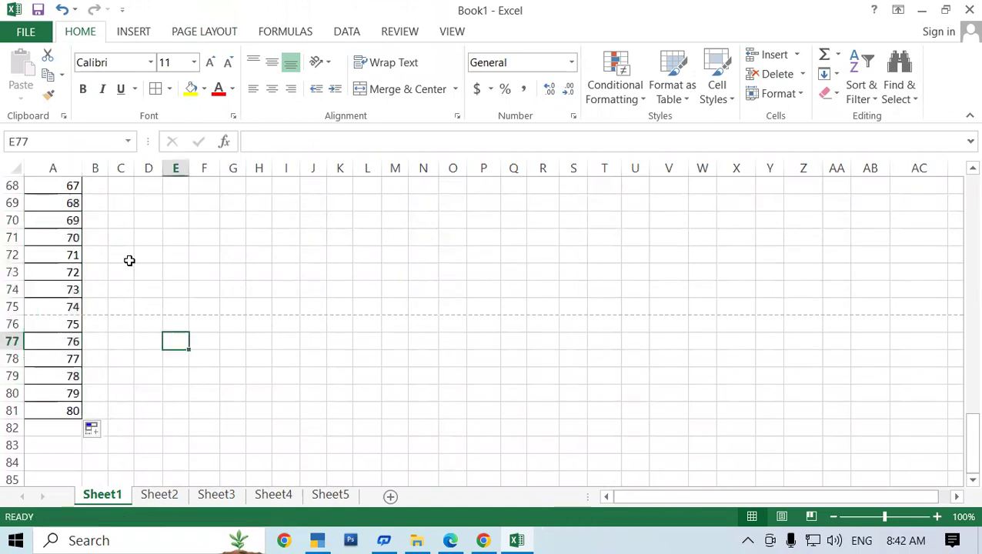
pyautogui.click(130, 260)
pyautogui.scroll(-1, 104, 280)
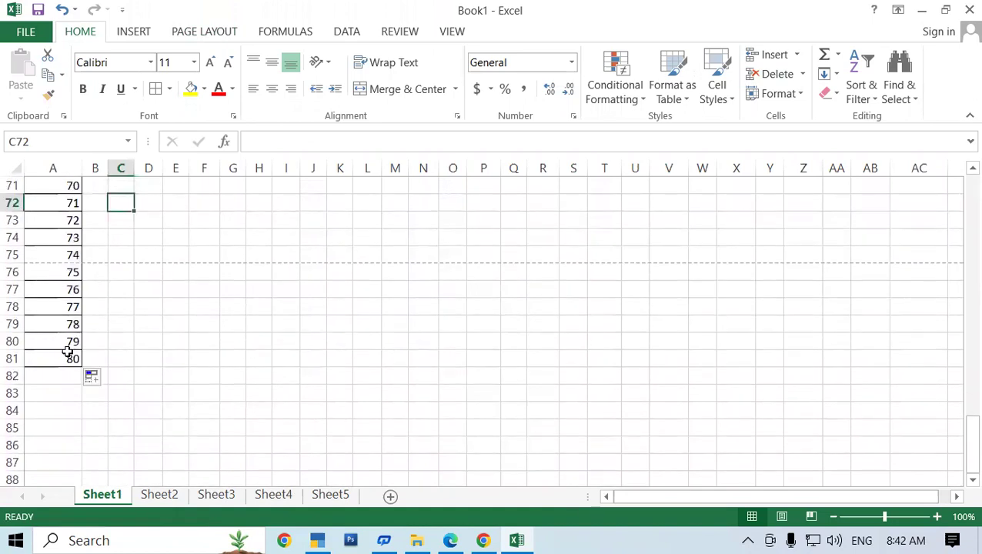
pyautogui.click(26, 32)
pyautogui.click(43, 221)
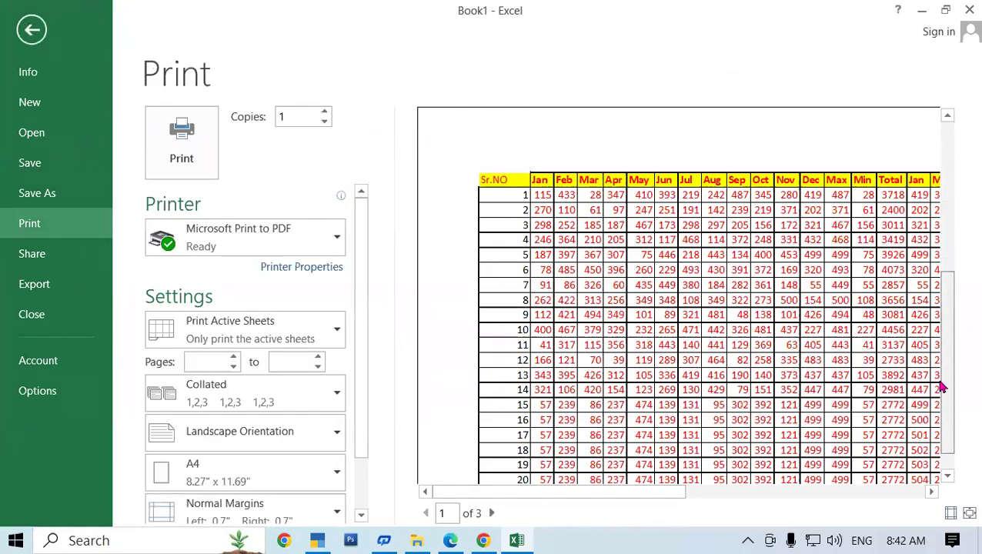
pyautogui.scroll(-5, 905, 410)
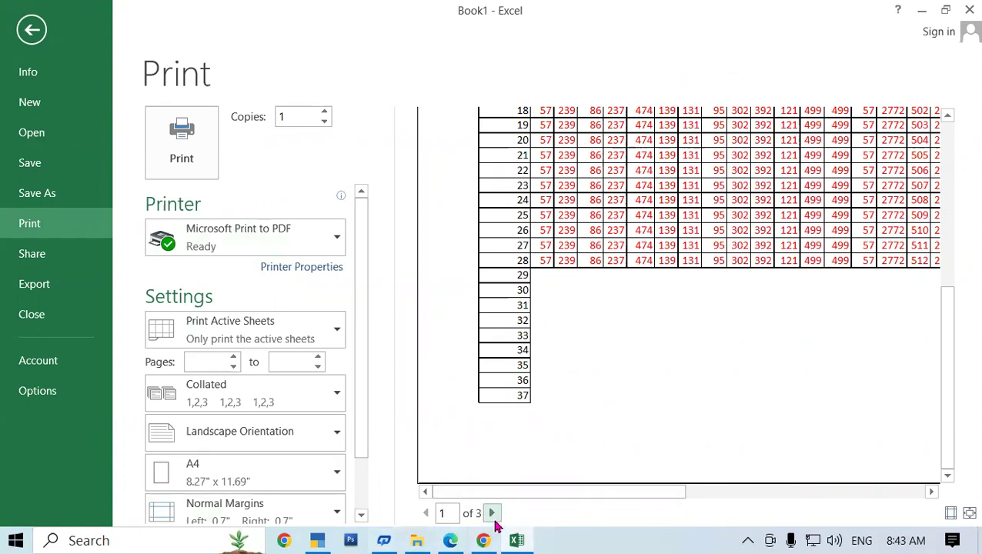
pyautogui.click(31, 29)
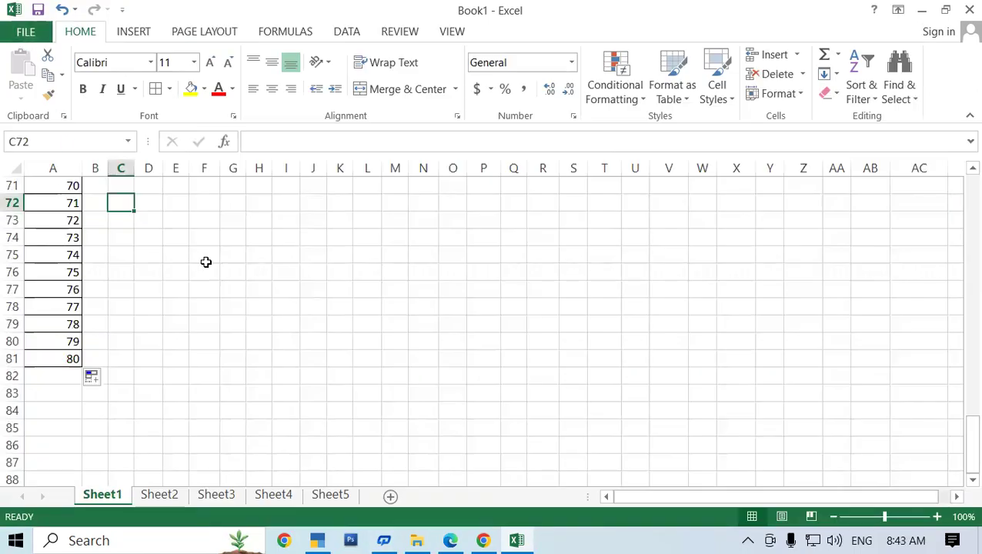
# - Set the print scaling to automatic width and 1 page high, giving 40% scale
pyautogui.scroll(4, 207, 259)
pyautogui.scroll(11, 208, 255)
pyautogui.moveTo(963, 329); pyautogui.dragTo(962, 123)
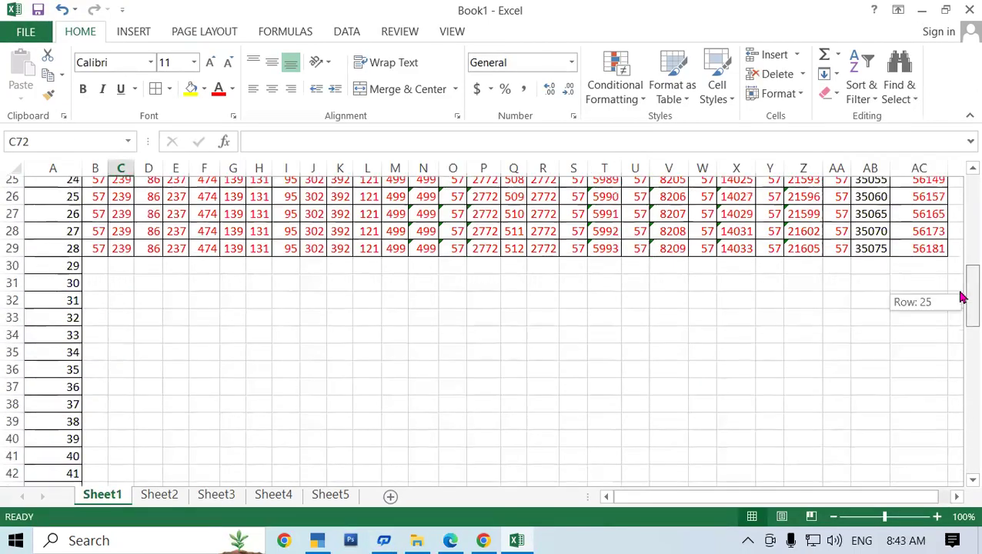
pyautogui.scroll(4, 129, 200)
pyautogui.click(123, 202)
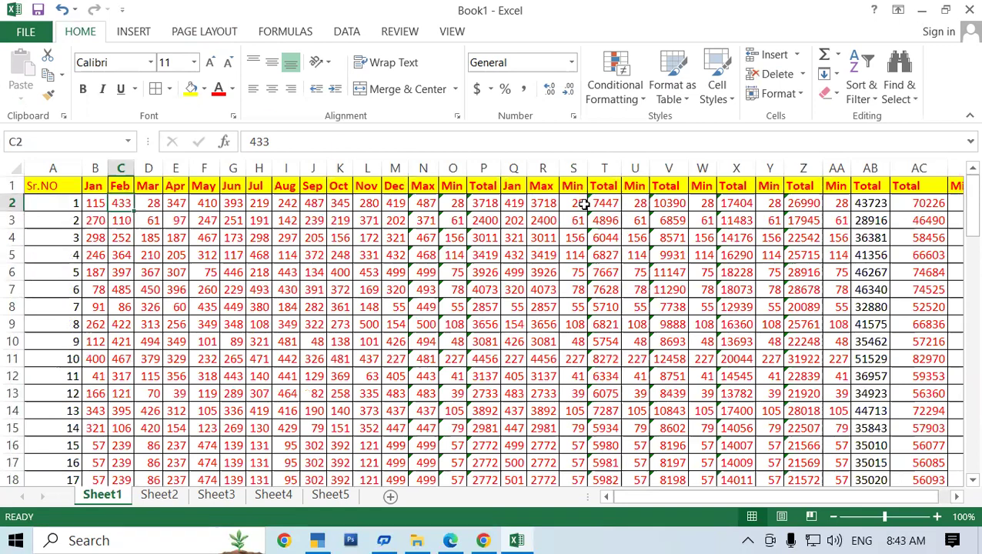
pyautogui.click(228, 28)
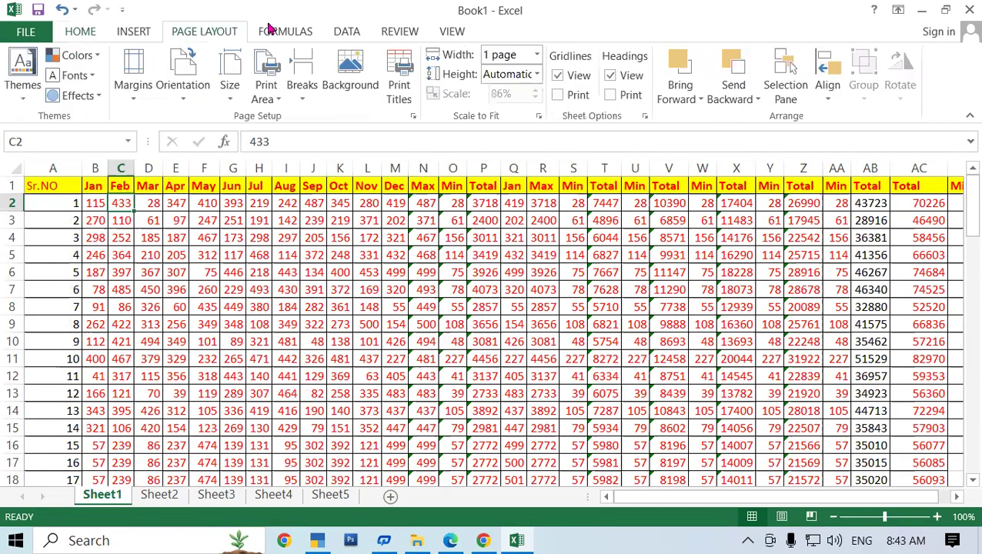
pyautogui.click(537, 54)
pyautogui.click(505, 75)
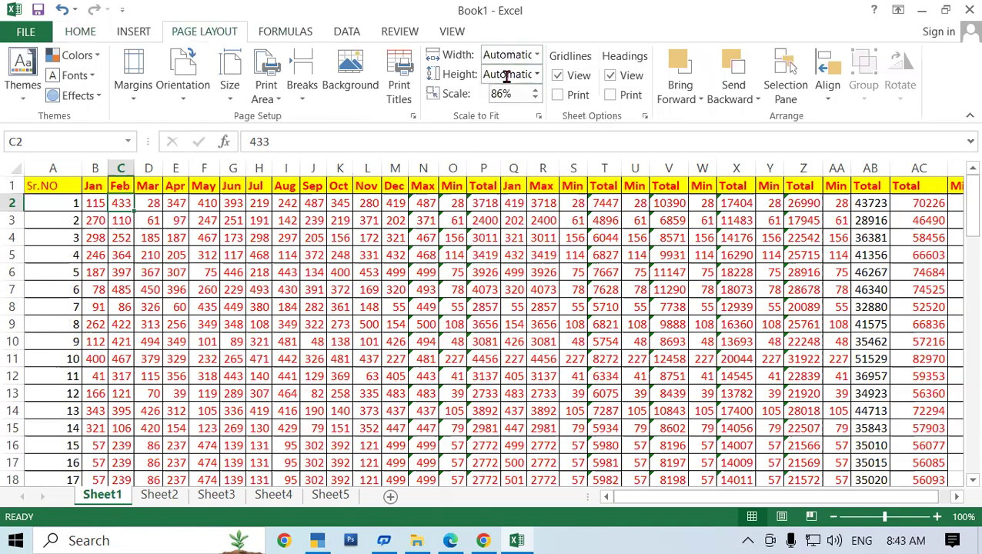
pyautogui.click(537, 74)
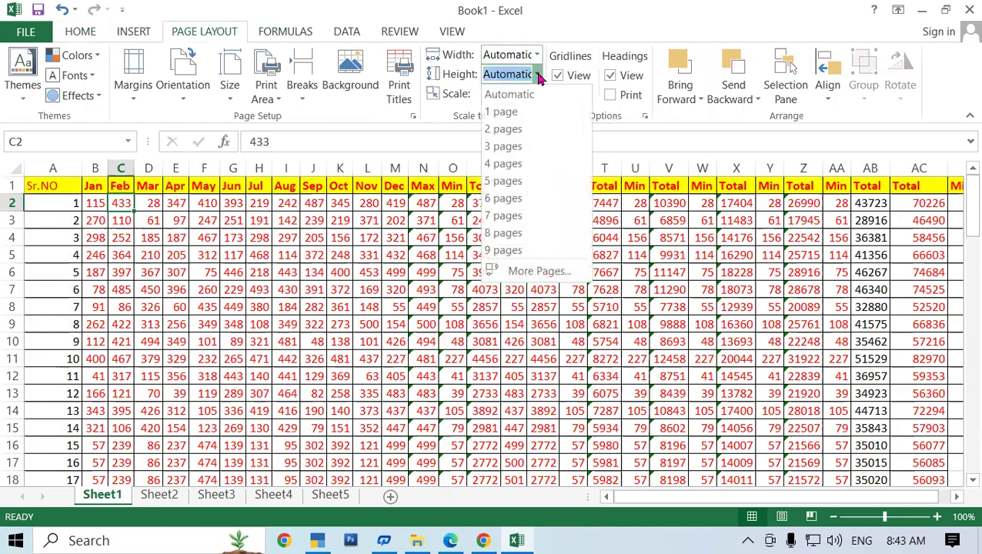
pyautogui.click(502, 112)
pyautogui.click(120, 341)
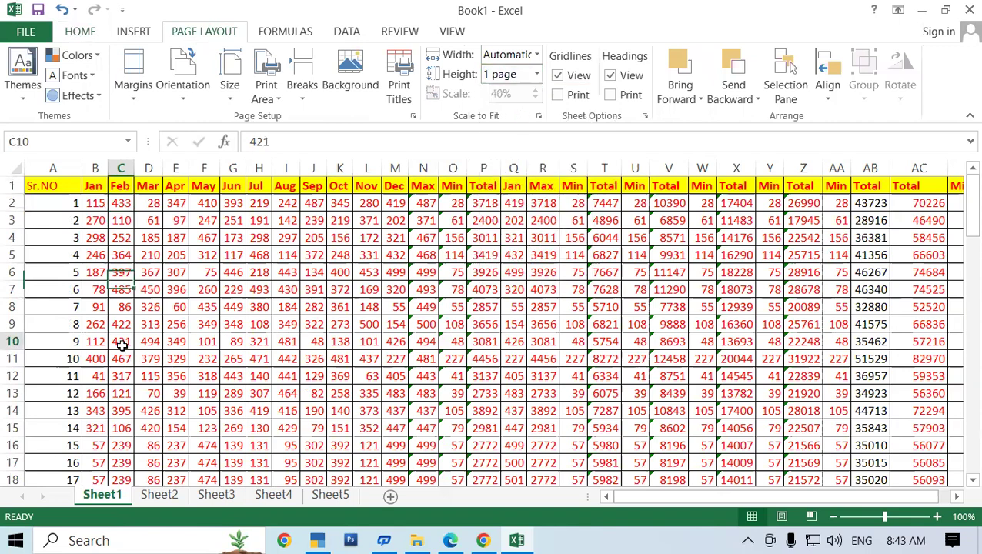
pyautogui.click(26, 32)
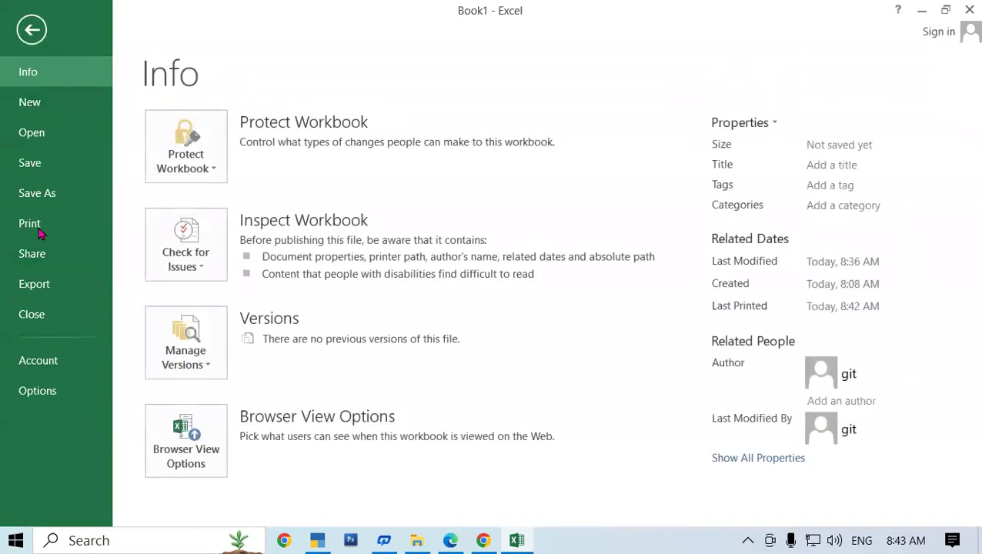
# - Preview the one-page printout, which still shows empty Sr.NO rows numbered to 80
pyautogui.click(30, 224)
pyautogui.moveTo(947, 223); pyautogui.dragTo(926, 445)
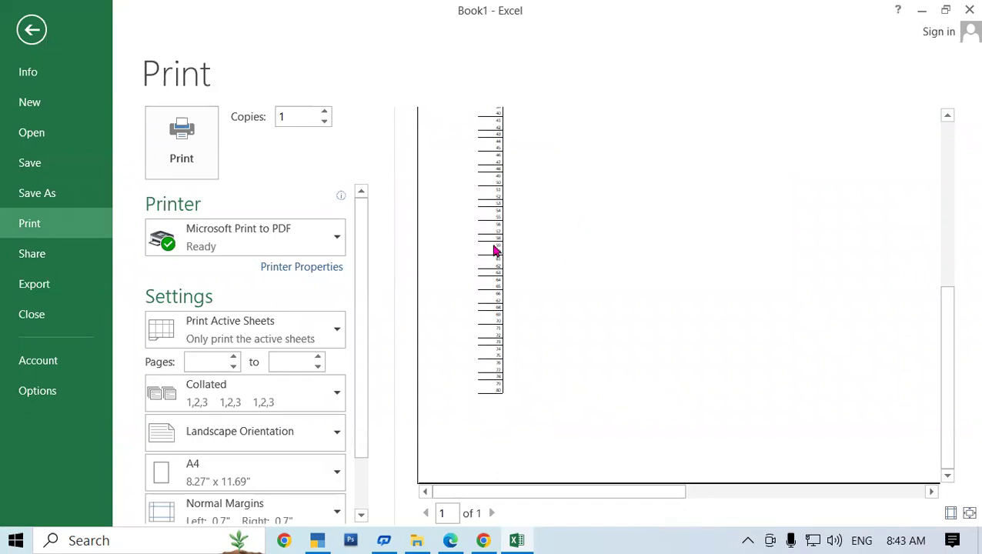
pyautogui.scroll(2, 508, 262)
pyautogui.scroll(2, 516, 269)
pyautogui.scroll(3, 513, 276)
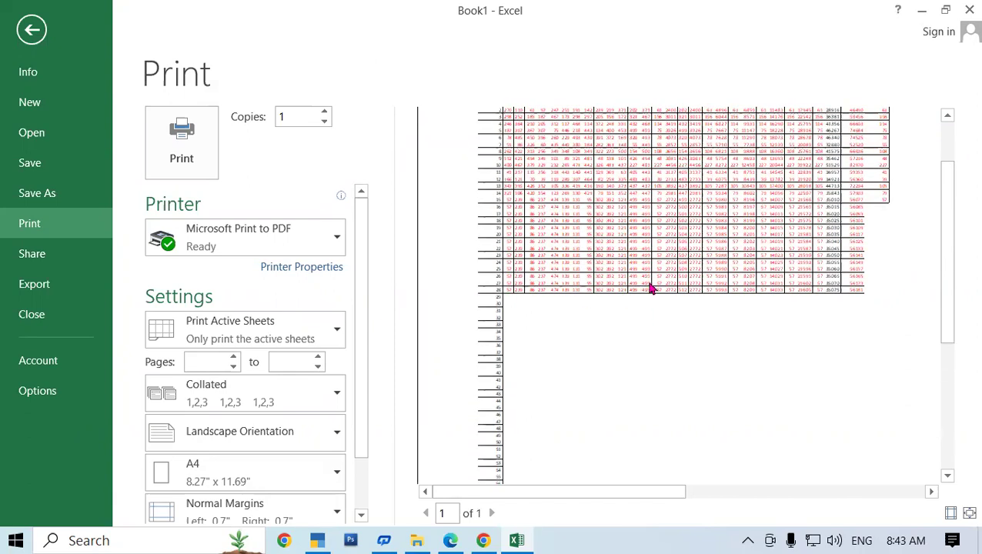
# - Return to Sheet1 and scroll down to the extra numbered rows
pyautogui.click(32, 30)
pyautogui.scroll(-1, 208, 289)
pyautogui.scroll(-8, 161, 286)
pyautogui.scroll(-2, 158, 316)
pyautogui.scroll(-4, 154, 307)
pyautogui.scroll(3, 151, 307)
pyautogui.scroll(-4, 142, 309)
# - Select A61:AB81, the rows holding the extra serial numbers 60–80
pyautogui.scroll(-4, 123, 308)
pyautogui.scroll(-4, 114, 303)
pyautogui.scroll(4, 114, 303)
pyautogui.scroll(1, 92, 281)
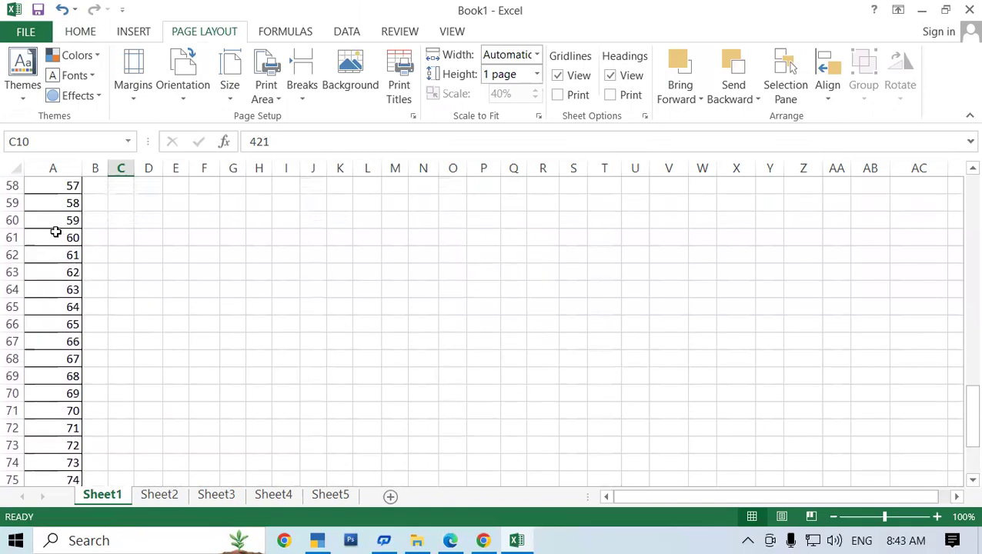
pyautogui.moveTo(55, 236); pyautogui.dragTo(559, 477)
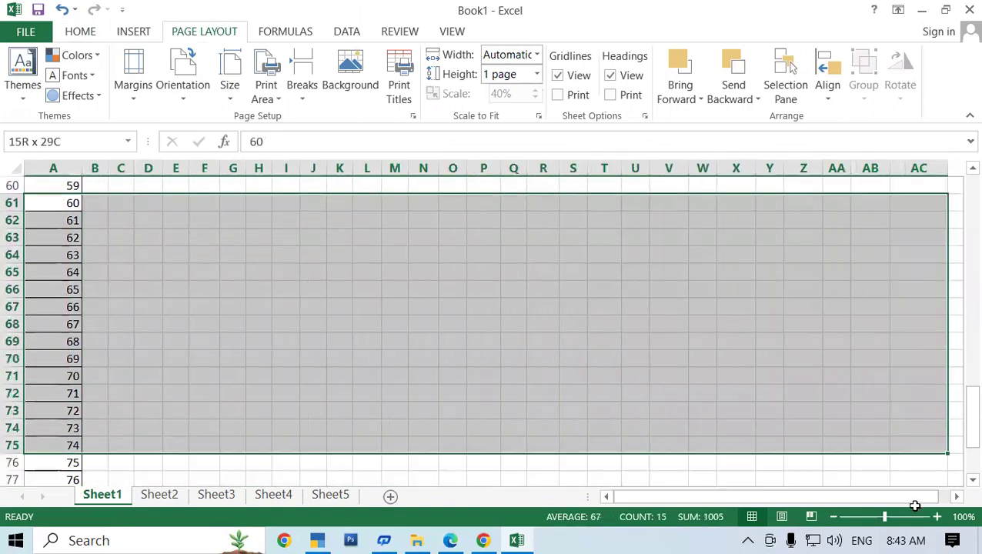
pyautogui.moveTo(559, 477)
pyautogui.mouseDown()
pyautogui.moveTo(857, 489)
pyautogui.moveTo(887, 377)
pyautogui.mouseUp()
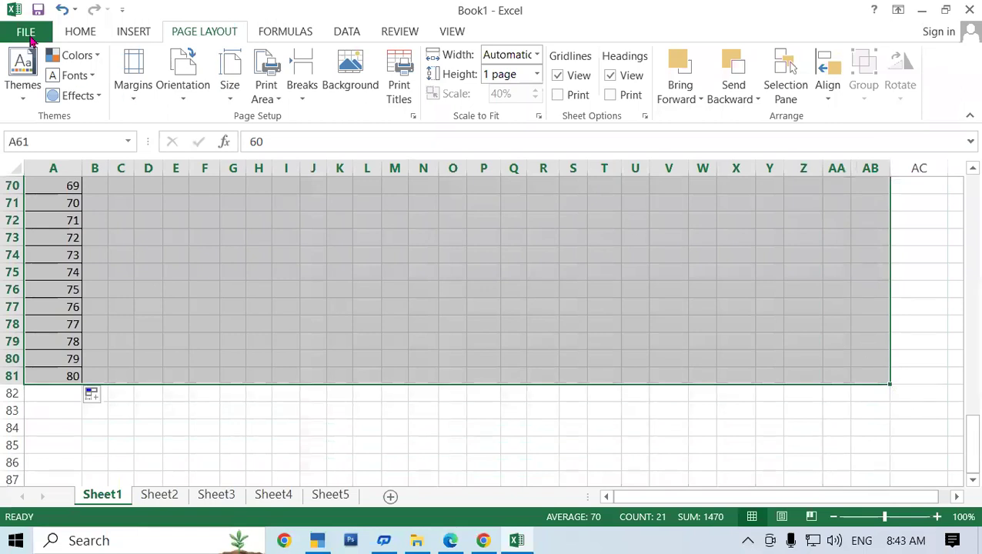
# - Apply Home > Clear > Clear All to the selected rows, then open the File Info page
pyautogui.click(79, 36)
pyautogui.click(831, 95)
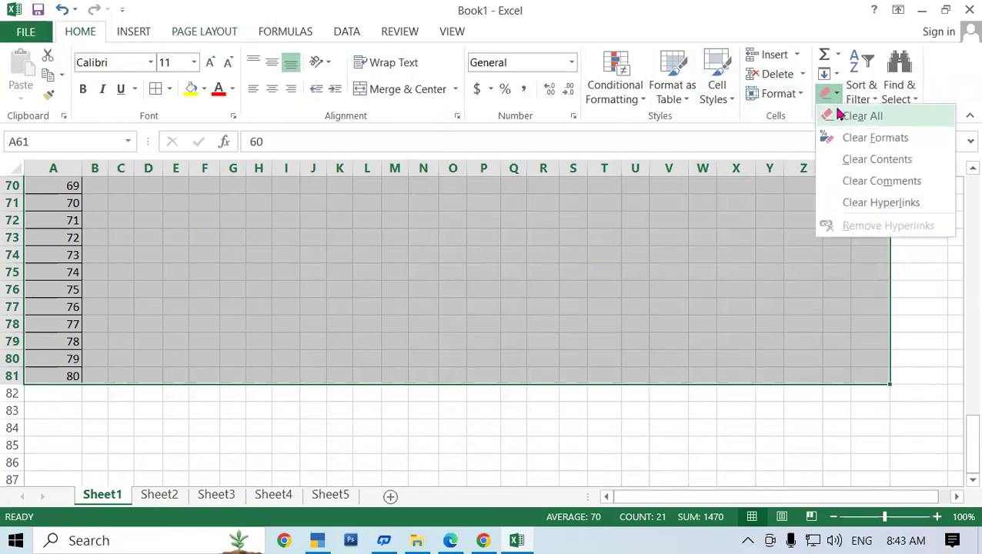
pyautogui.click(855, 115)
pyautogui.scroll(6, 215, 341)
pyautogui.click(214, 341)
pyautogui.scroll(4, 214, 341)
pyautogui.scroll(5, 215, 341)
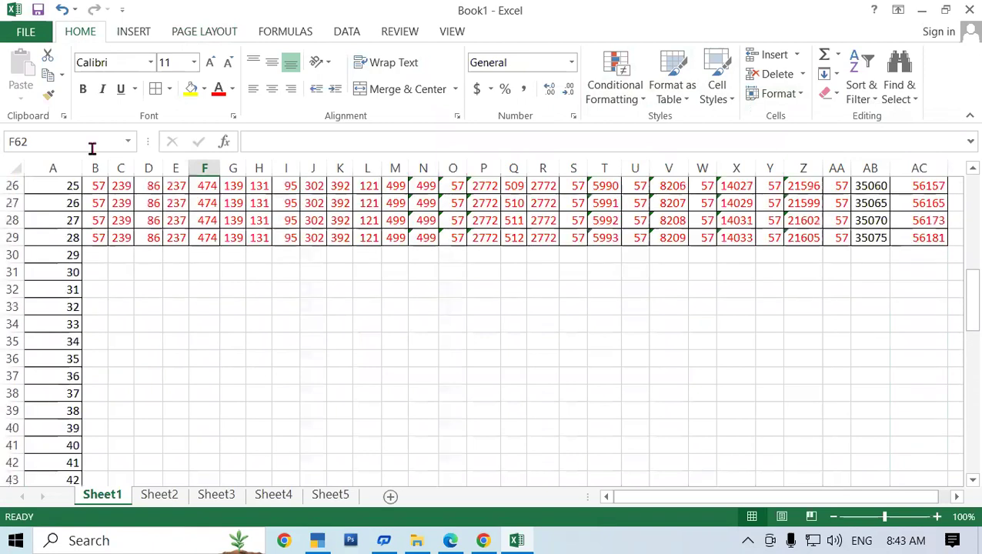
pyautogui.click(26, 32)
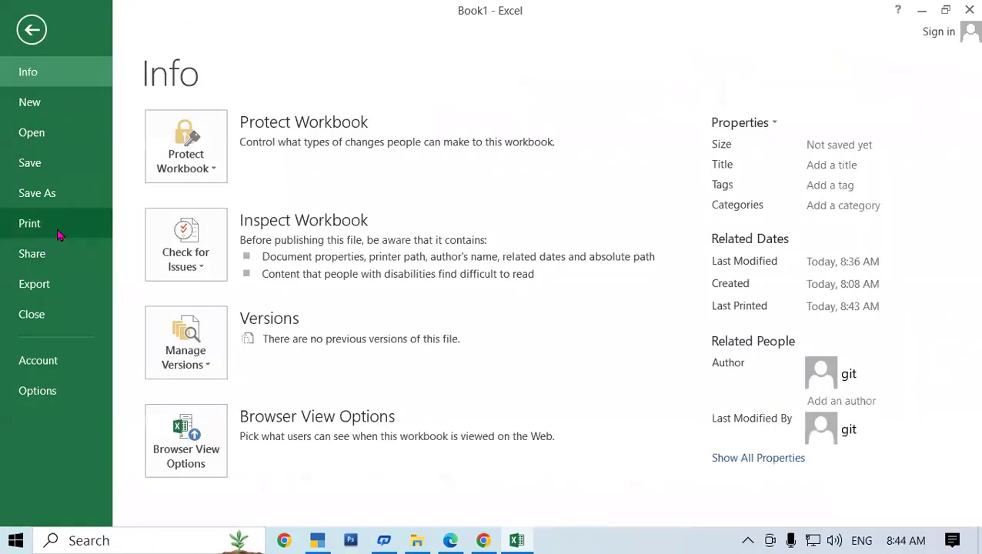
# - Preview the printout, now ending at Sr.NO 59 on one page, and return to Sheet1
pyautogui.click(46, 227)
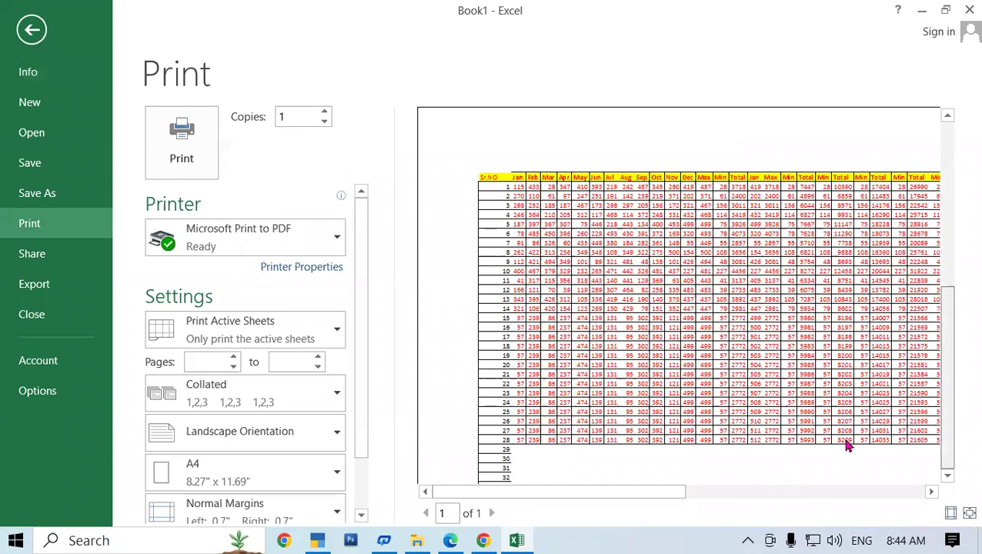
pyautogui.scroll(-3, 522, 434)
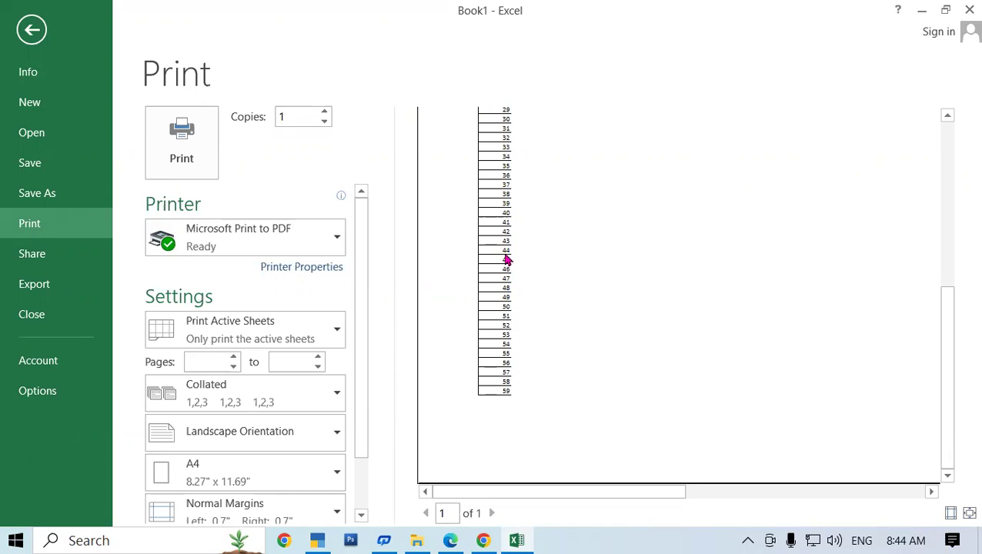
pyautogui.click(32, 30)
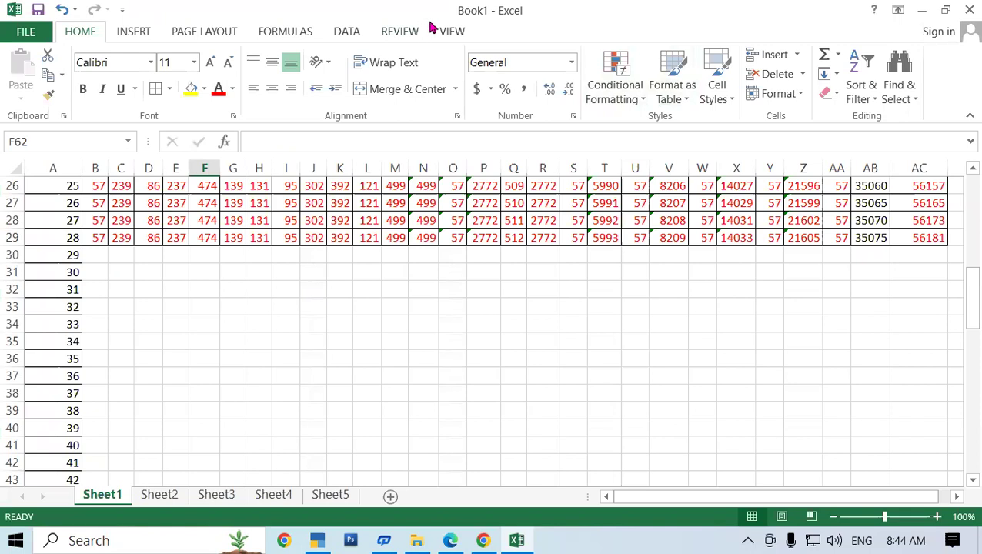
# - Select A52:A60, the leftover serial numbers 51–59 below the table
pyautogui.click(278, 29)
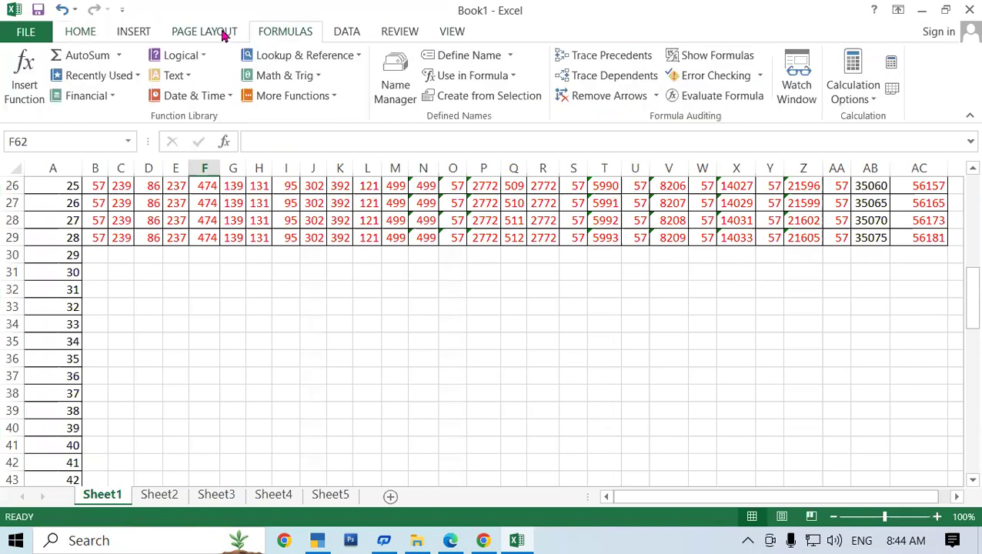
pyautogui.click(223, 30)
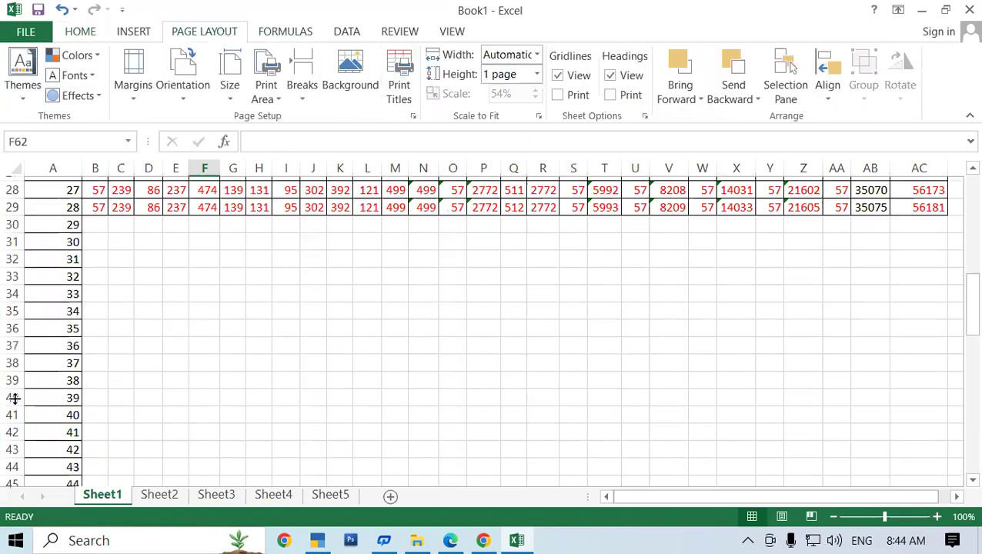
pyautogui.scroll(-4, 44, 397)
pyautogui.scroll(-2, 49, 409)
pyautogui.moveTo(47, 323); pyautogui.dragTo(68, 462)
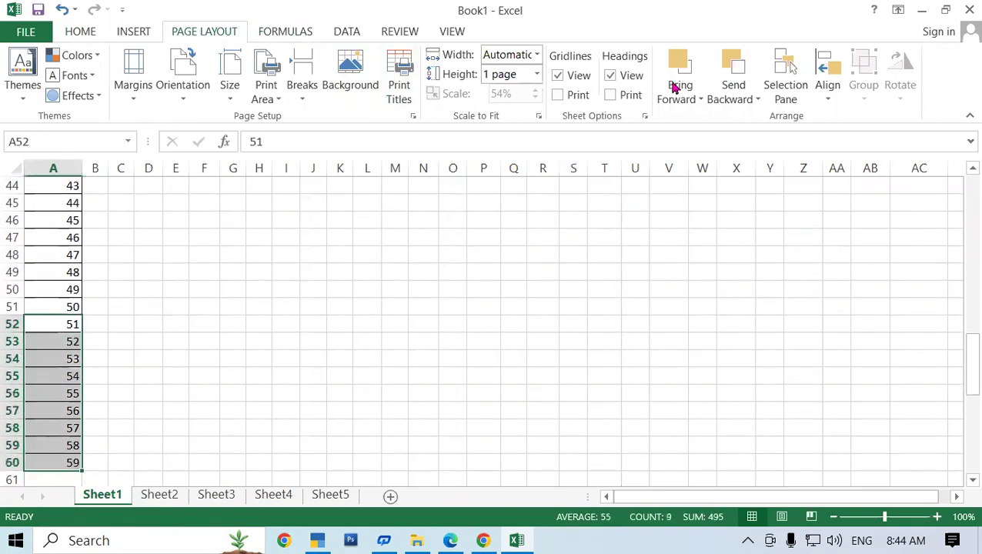
# - Apply Home > Clear > Clear All to A52:A60, then open the File Info page
pyautogui.click(91, 37)
pyautogui.click(826, 94)
pyautogui.click(835, 117)
pyautogui.click(95, 255)
pyautogui.scroll(4, 83, 188)
pyautogui.click(24, 29)
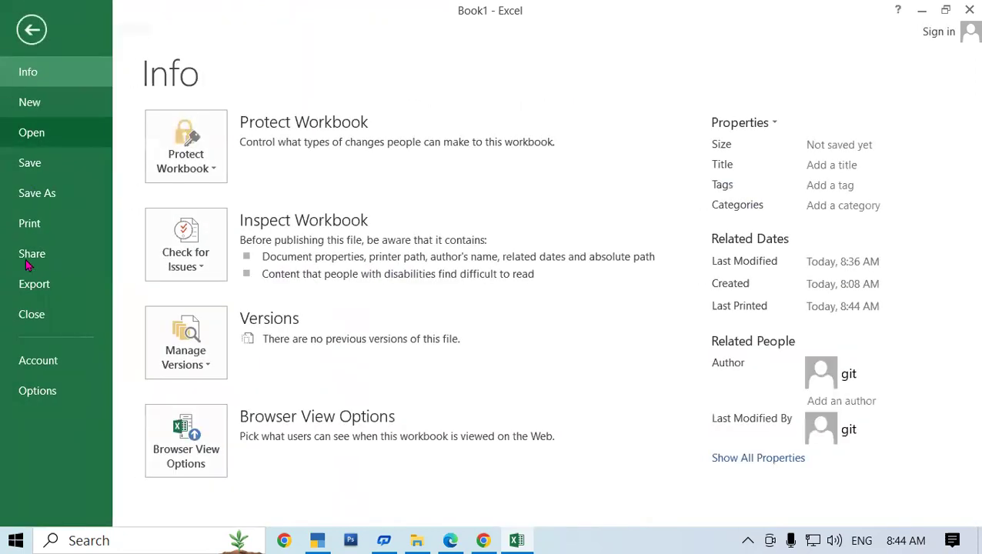
# - Preview the Sr.NO table on 1 of 1 page and drop down the Printer list
pyautogui.click(57, 224)
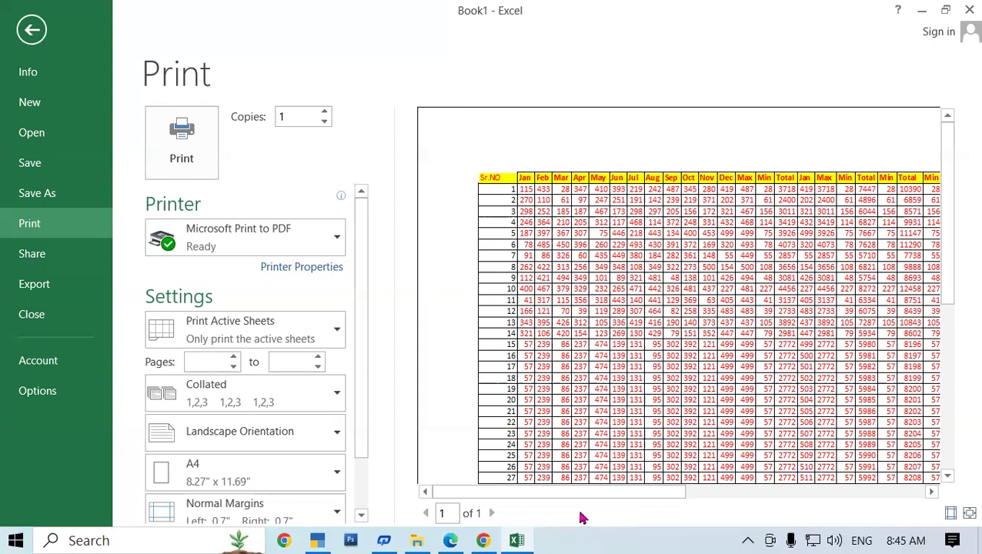
pyautogui.moveTo(650, 492); pyautogui.dragTo(891, 486)
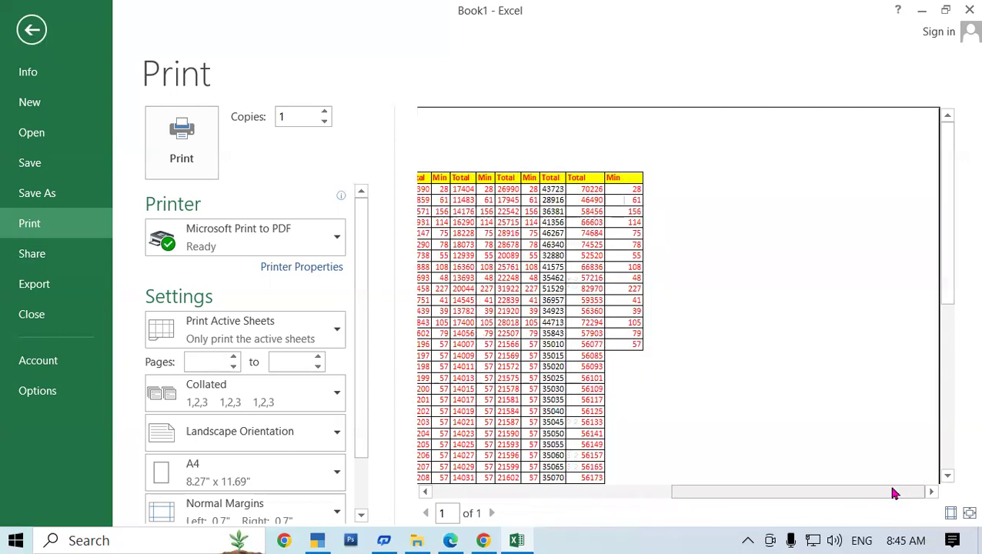
pyautogui.moveTo(709, 494); pyautogui.dragTo(385, 520)
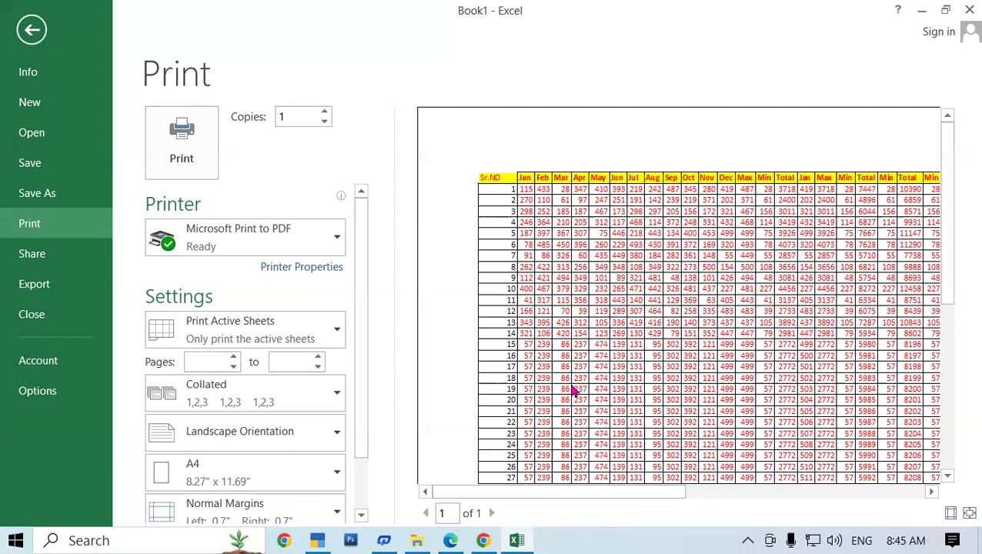
pyautogui.click(259, 238)
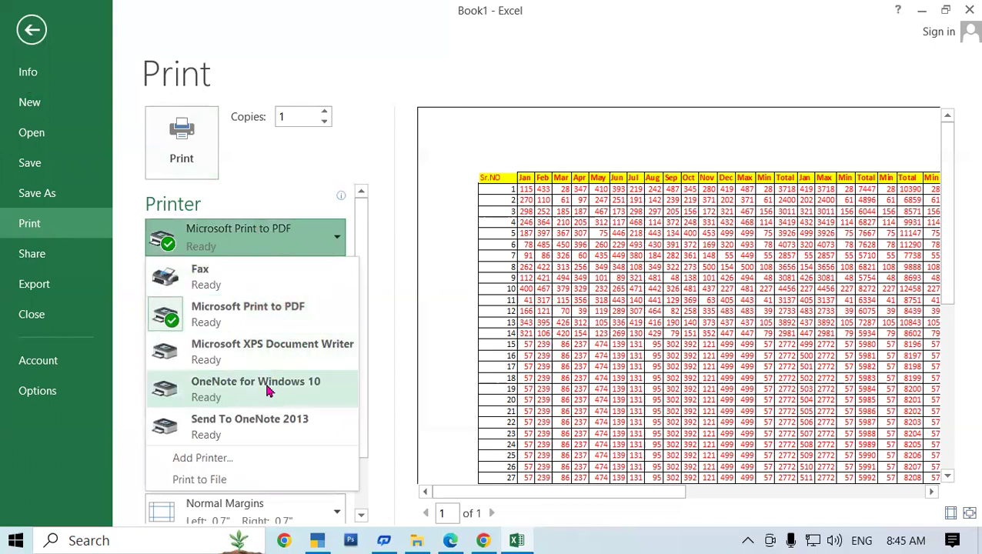
# - Keep Microsoft Print to PDF as the printer after briefly trying Add Printer
pyautogui.click(220, 466)
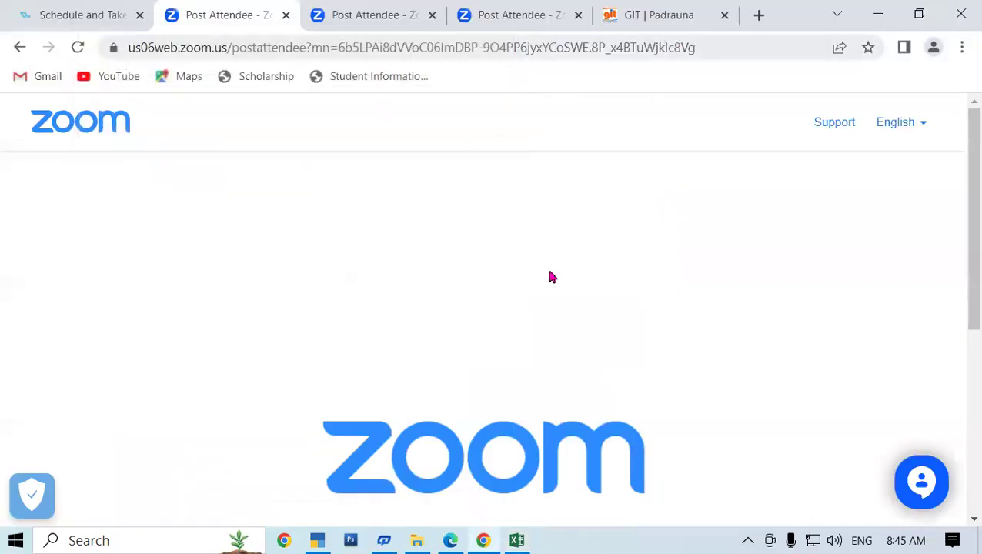
pyautogui.click(512, 540)
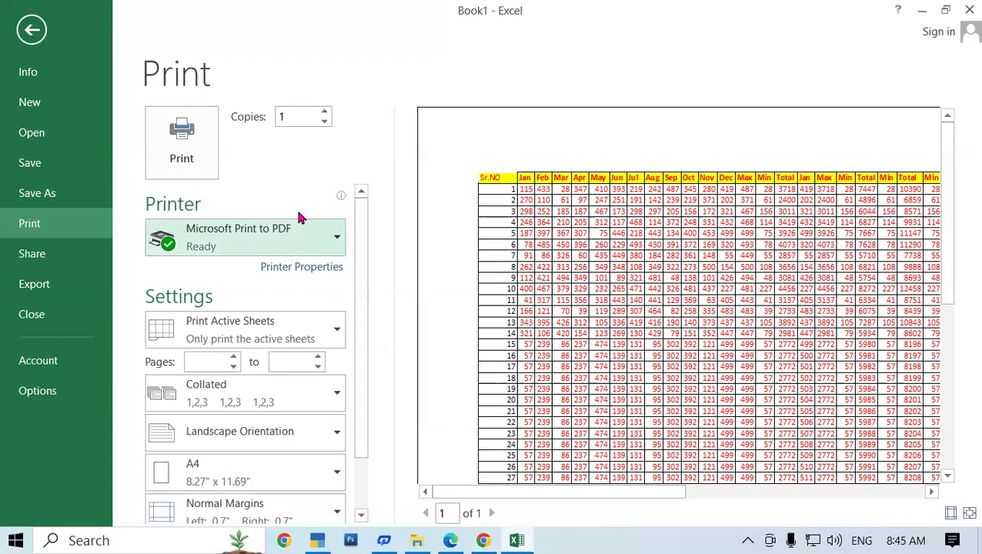
pyautogui.click(337, 242)
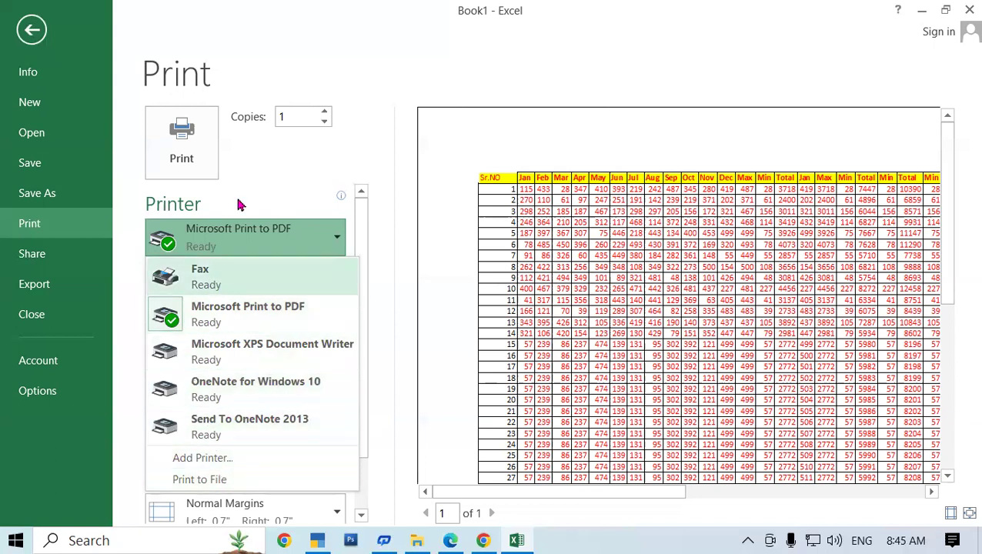
pyautogui.click(404, 129)
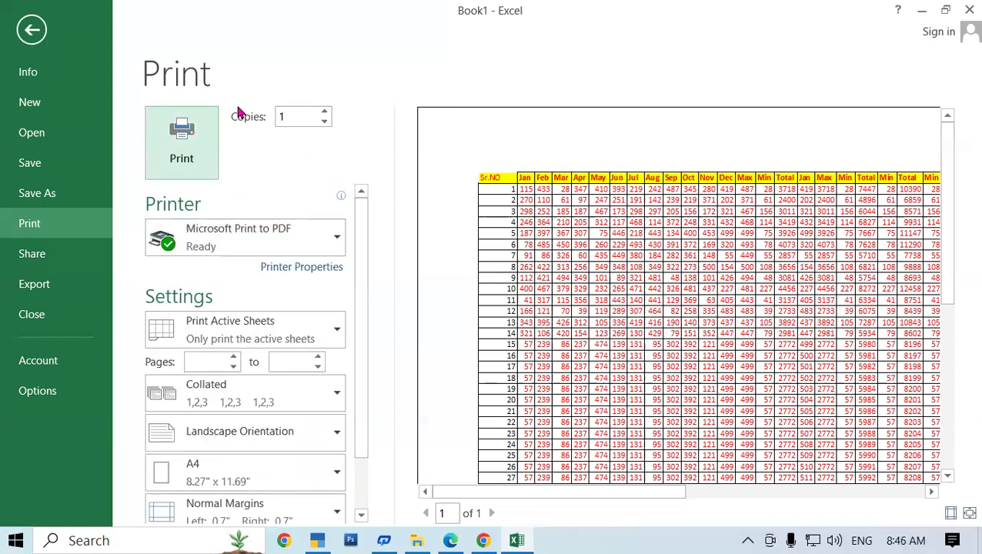
pyautogui.click(327, 242)
pyautogui.click(375, 71)
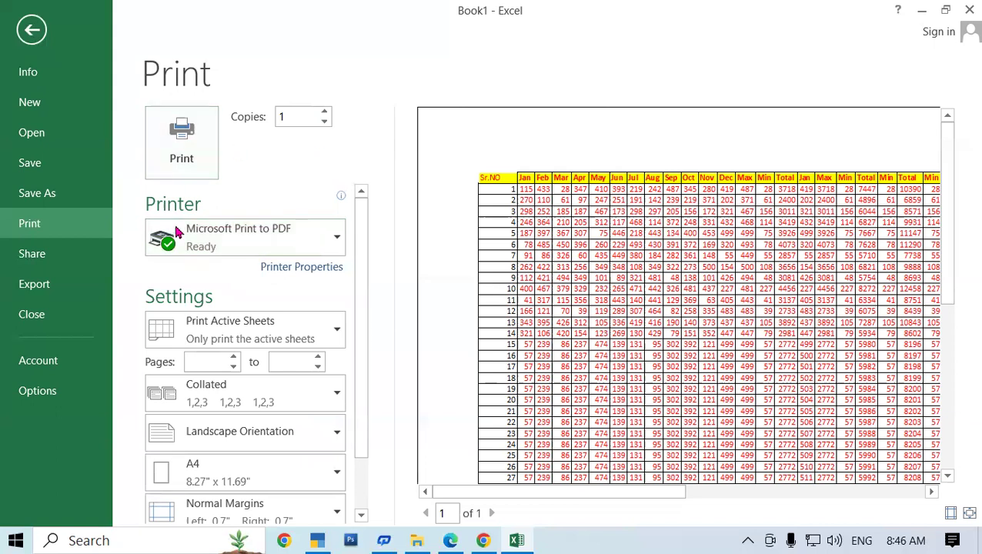
# - Leave the Print page and return to the Sr.NO table on Sheet1
pyautogui.scroll(-1, 277, 364)
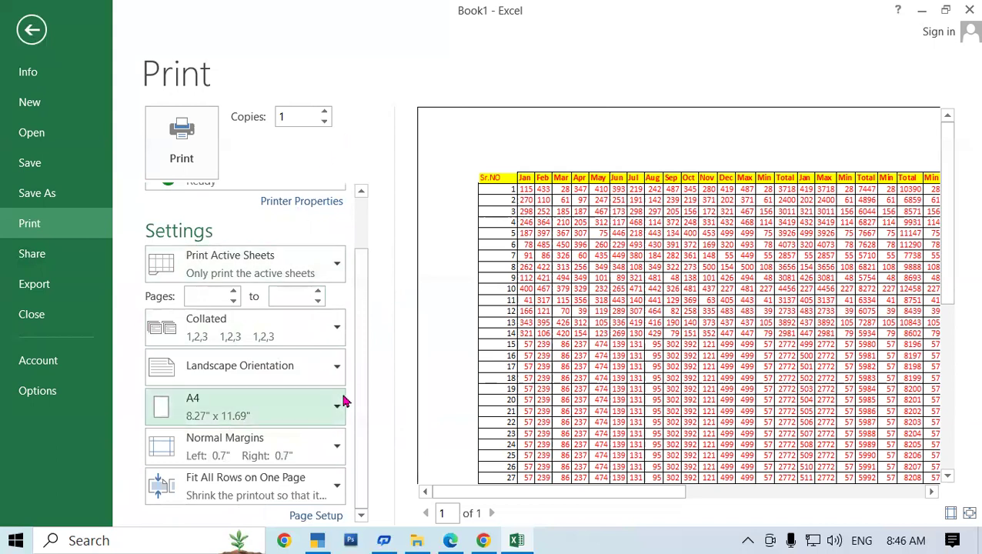
pyautogui.scroll(1, 342, 401)
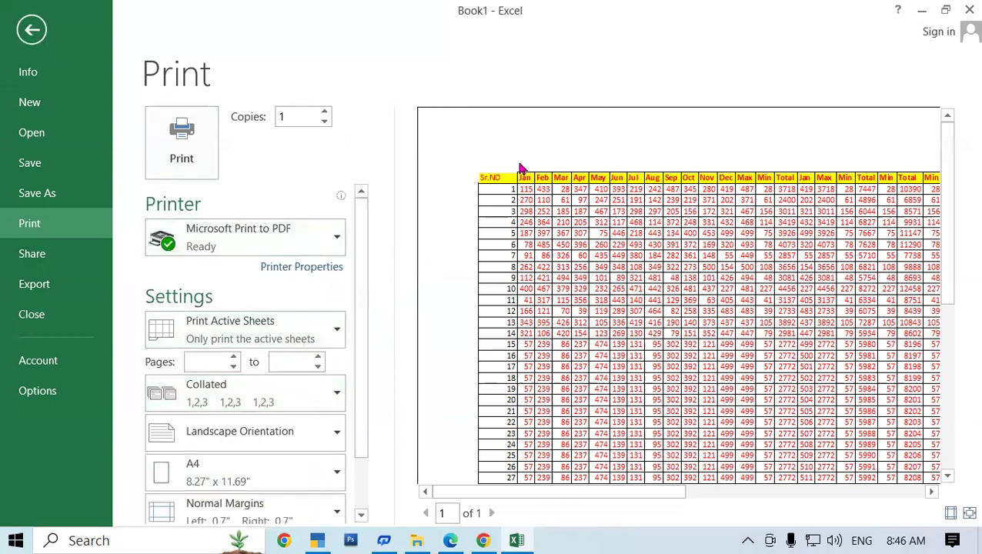
pyautogui.click(32, 32)
pyautogui.moveTo(960, 308); pyautogui.dragTo(963, 165)
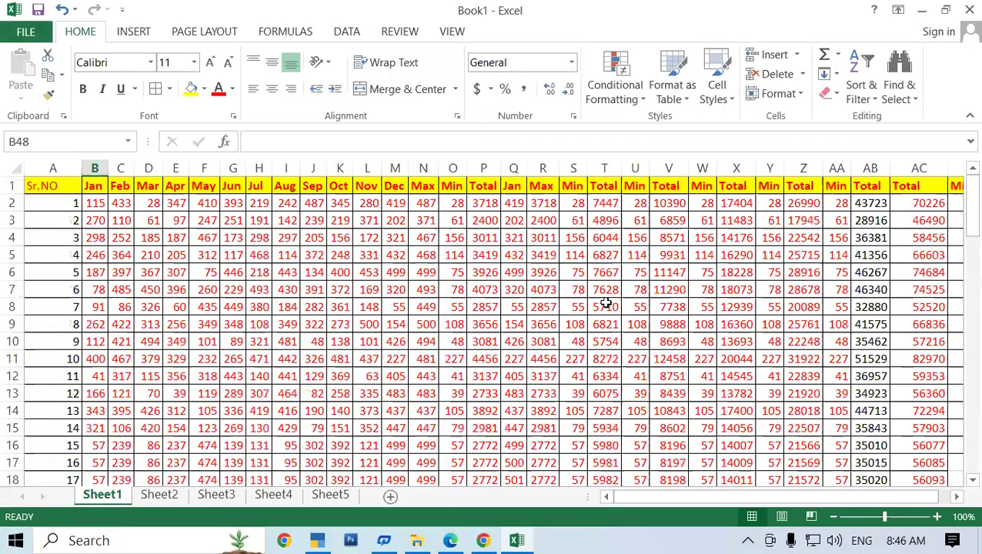
# - Select A5:AC13 (serial numbers 4–12) and open the print preview with Ctrl+P
pyautogui.click(340, 290)
pyautogui.moveTo(50, 257)
pyautogui.mouseDown()
pyautogui.moveTo(905, 330)
pyautogui.moveTo(943, 396)
pyautogui.mouseUp()
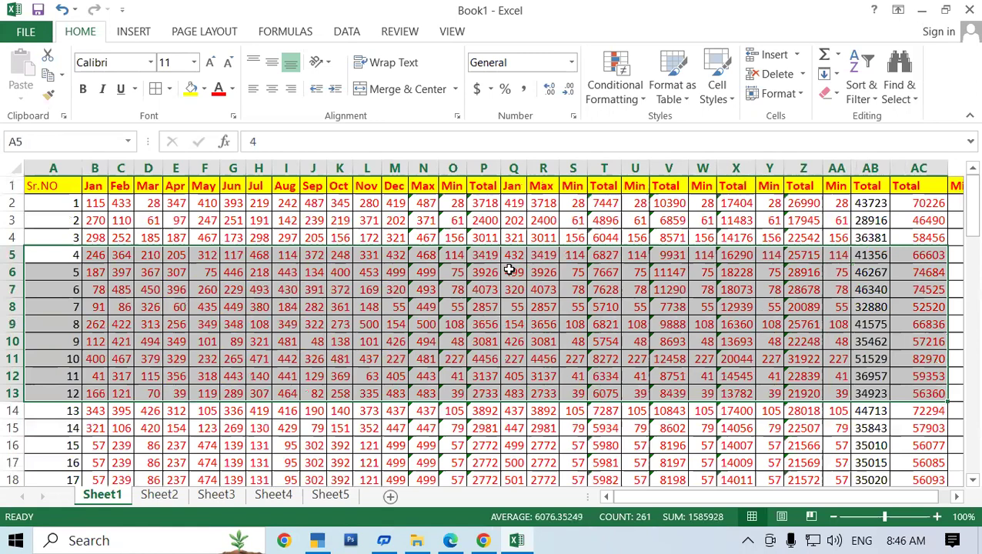
pyautogui.click(224, 32)
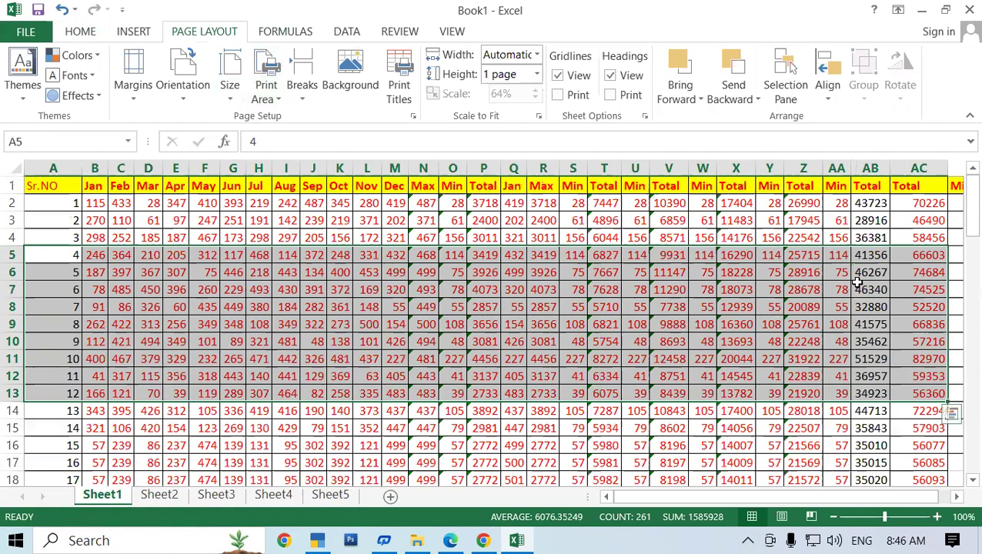
pyautogui.hotkey('ctrl', 'p')
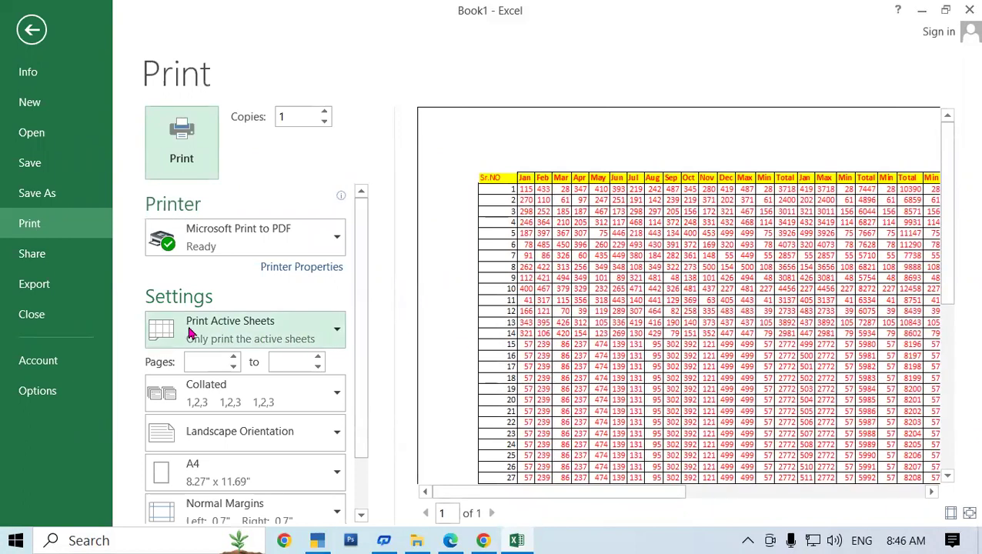
# - Change Print Active Sheets to Print Selection, review the two-page preview of rows 4–12, then return
pyautogui.click(340, 339)
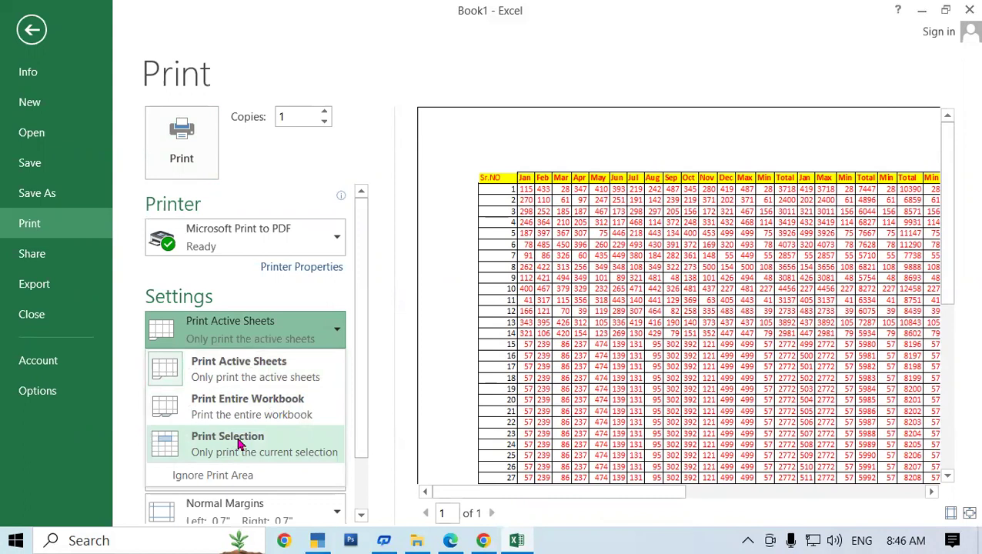
pyautogui.click(241, 445)
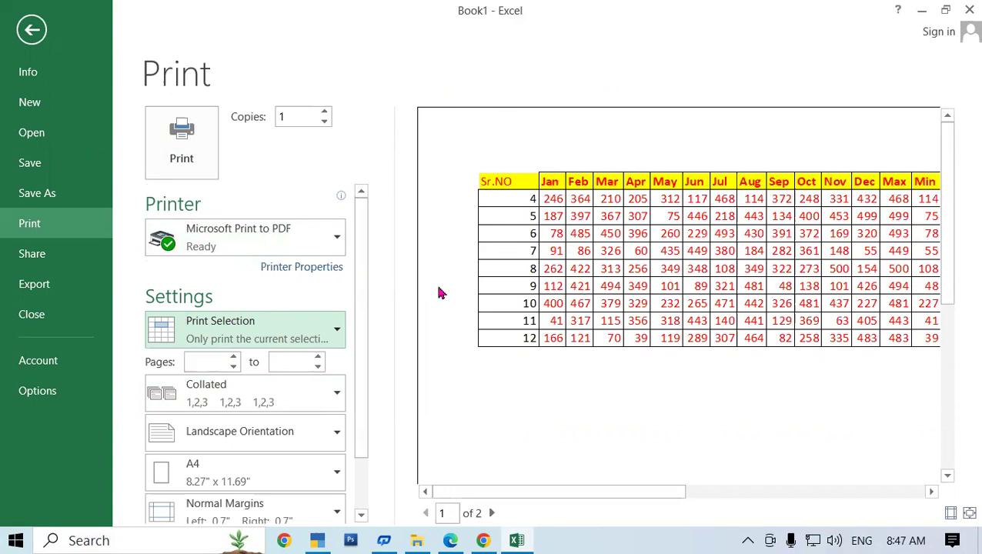
pyautogui.scroll(-2, 296, 392)
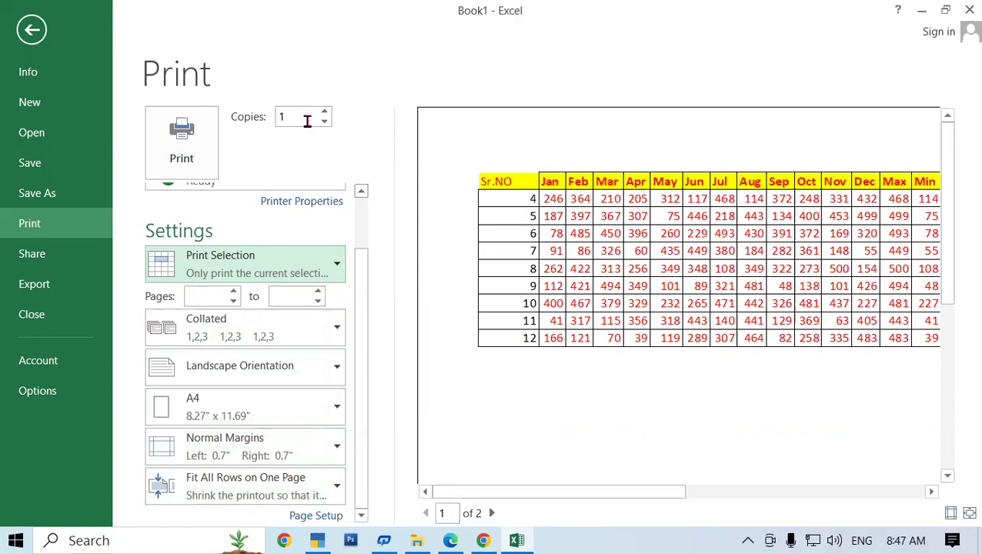
pyautogui.scroll(2, 214, 250)
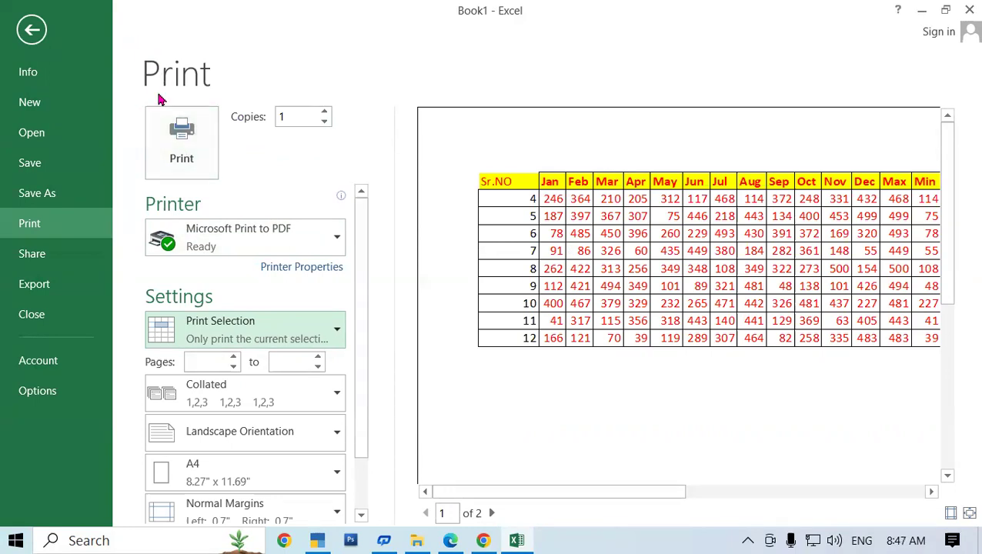
pyautogui.moveTo(308, 247)
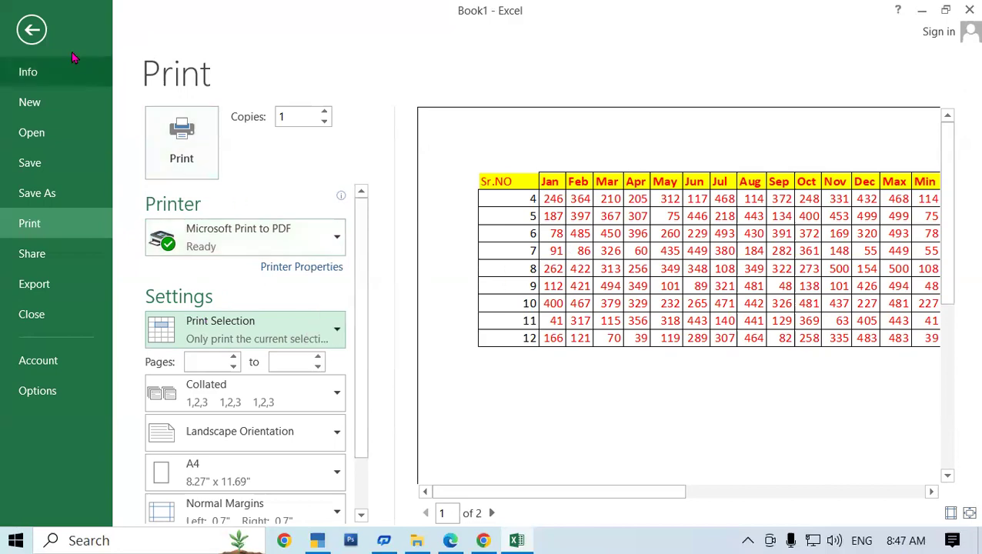
pyautogui.click(31, 29)
pyautogui.click(795, 359)
pyautogui.click(895, 237)
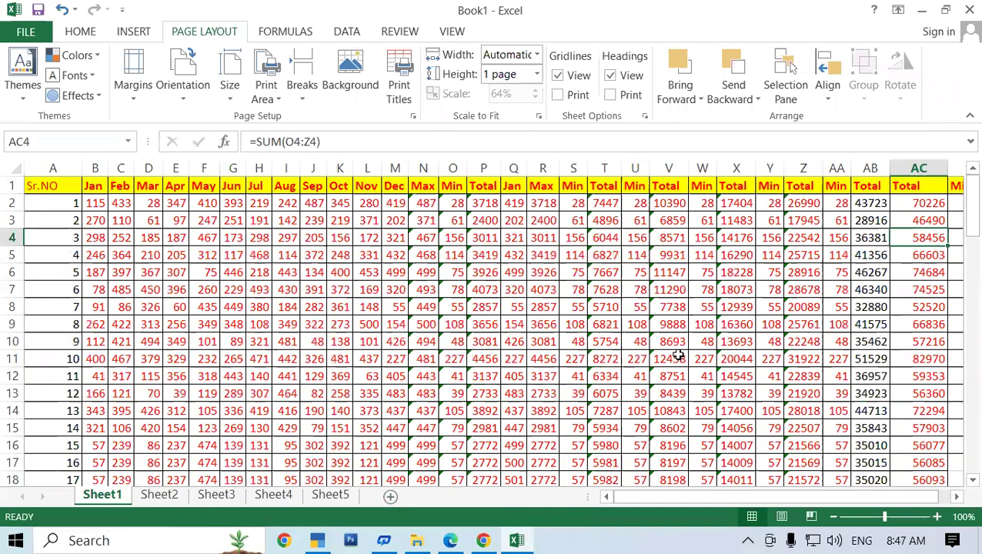
pyautogui.click(705, 288)
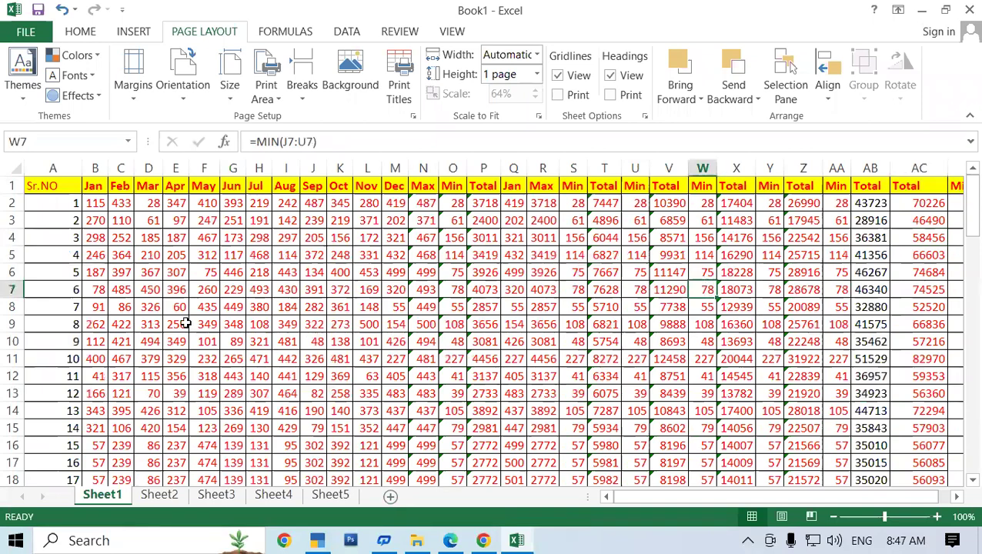
pyautogui.click(42, 268)
pyautogui.click(531, 324)
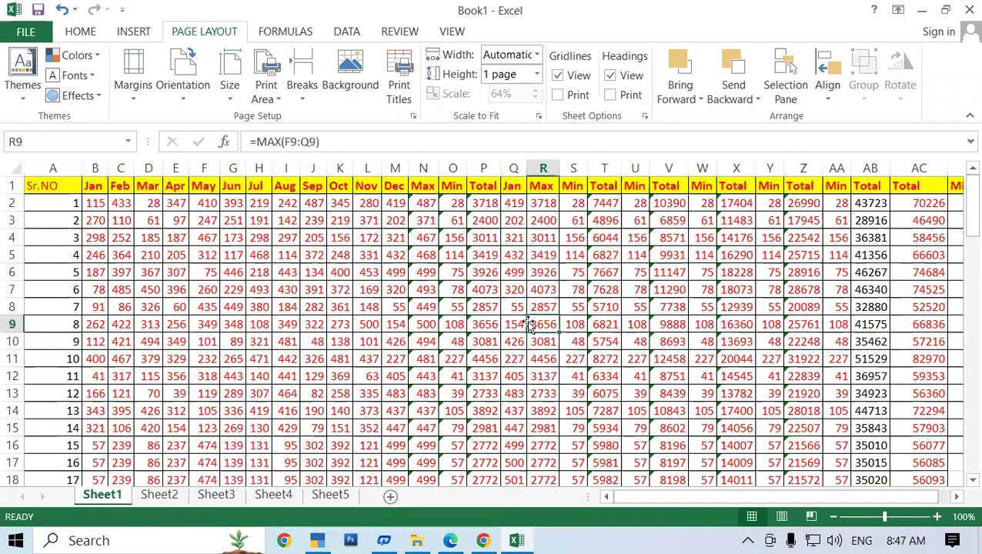